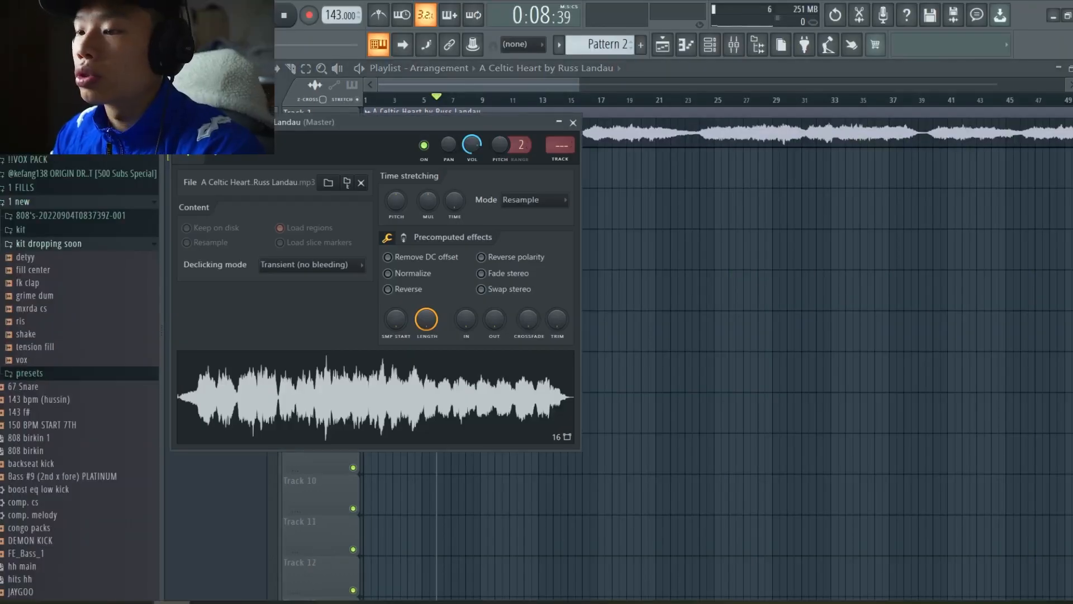
# Open the A Celtic Heart sample in a new Slicex channel and slice it with medium auto-slicing.
pyautogui.rightClick(452, 373)
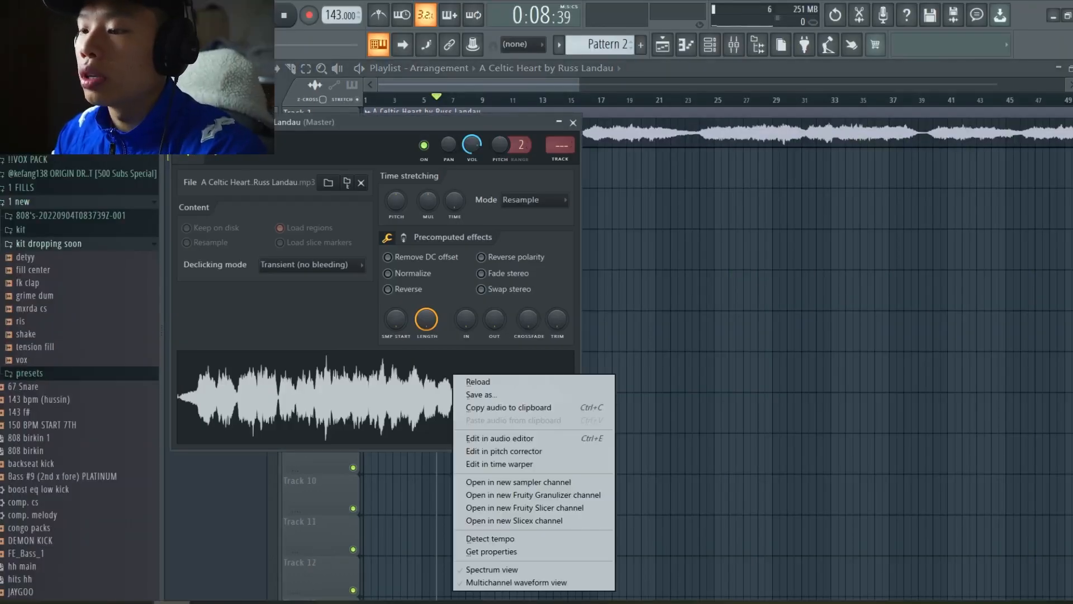
pyautogui.click(520, 521)
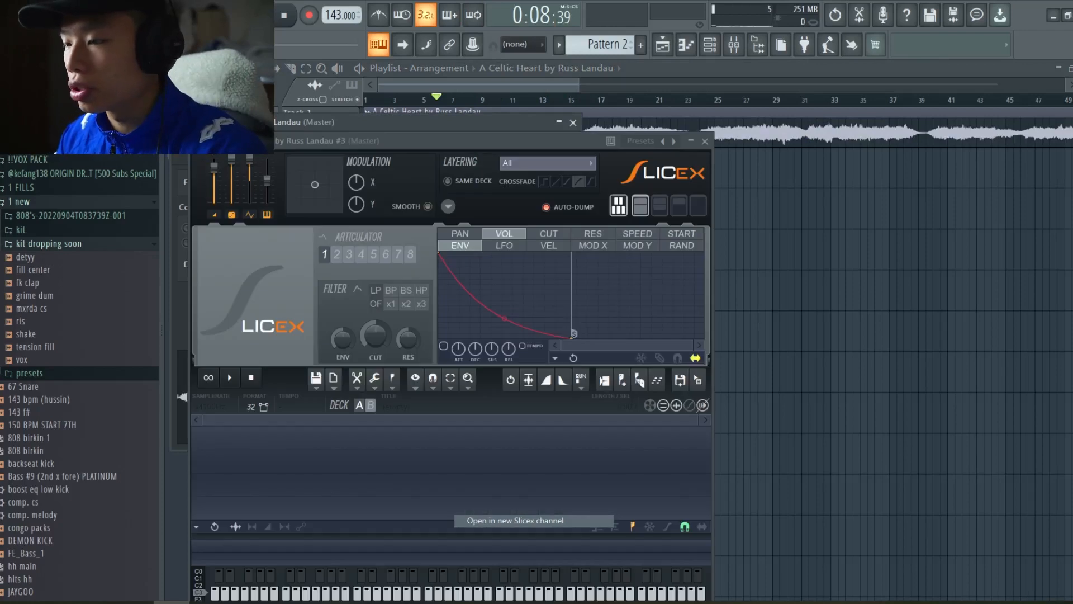
pyautogui.click(622, 380)
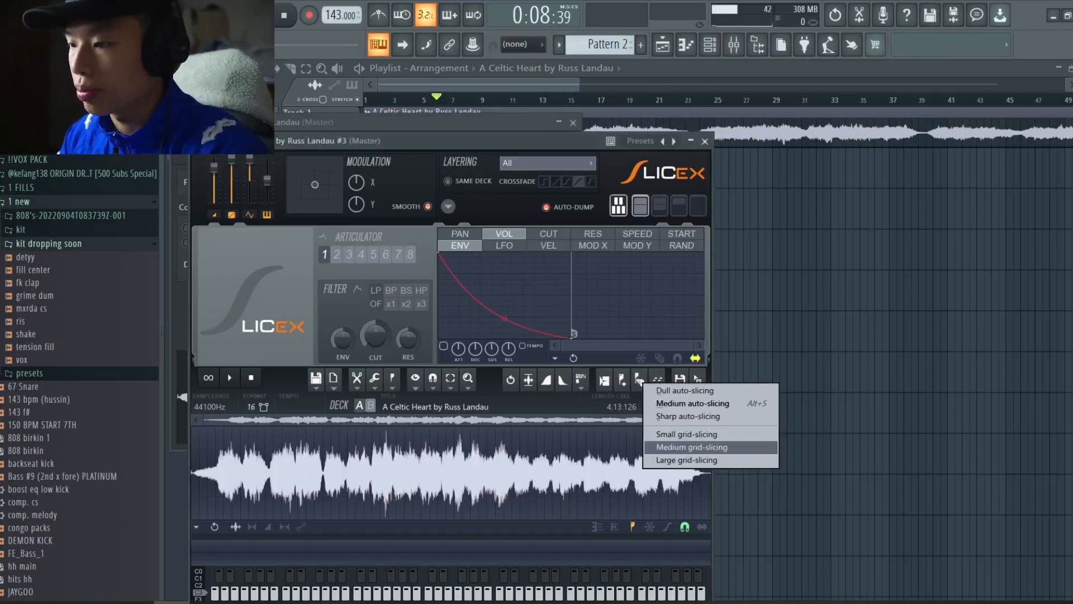
pyautogui.click(676, 447)
pyautogui.click(639, 382)
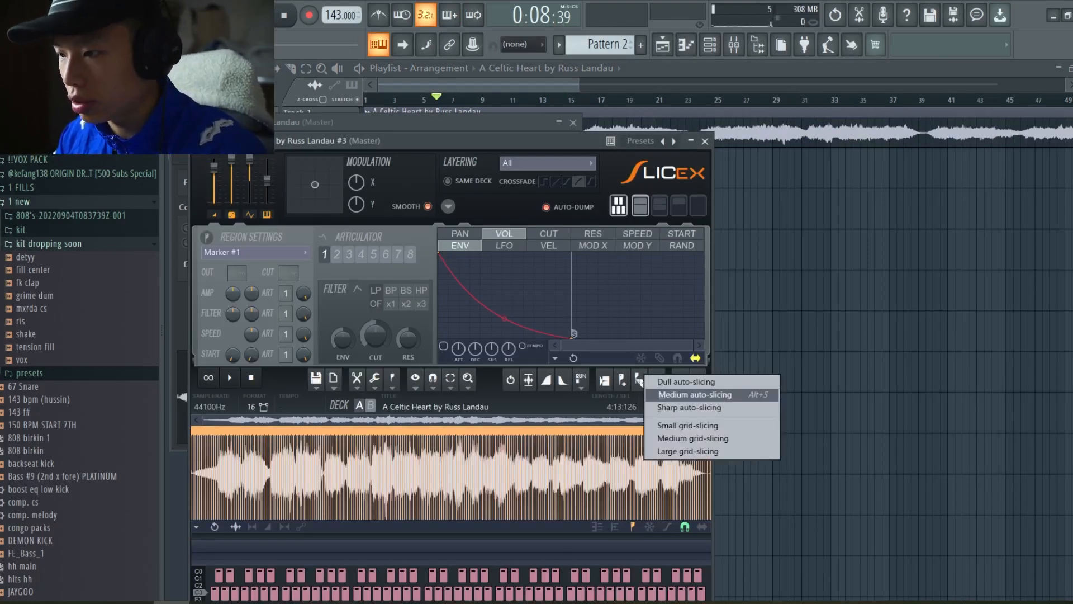
pyautogui.click(695, 395)
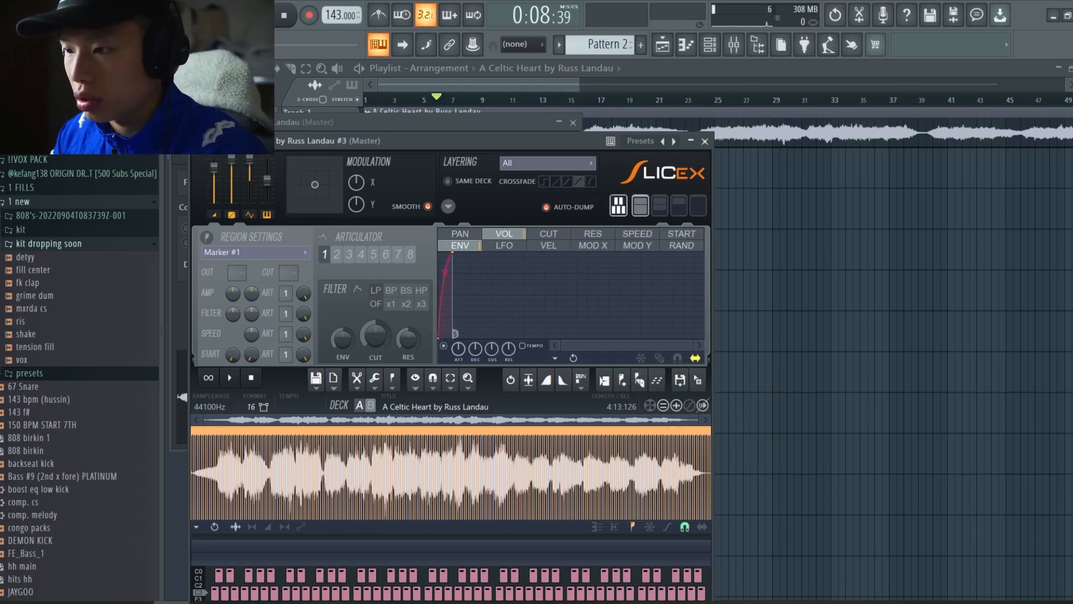
# Close the open windows and clear the automatically dumped slice notes from the Slicex channel's piano roll.
pyautogui.press('F12')
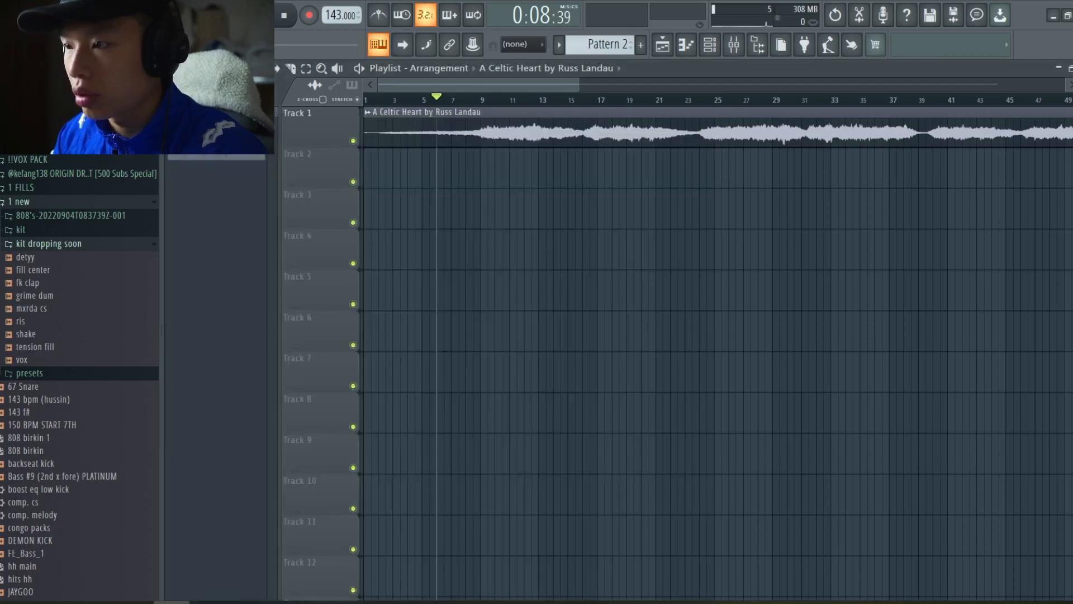
pyautogui.press('F7')
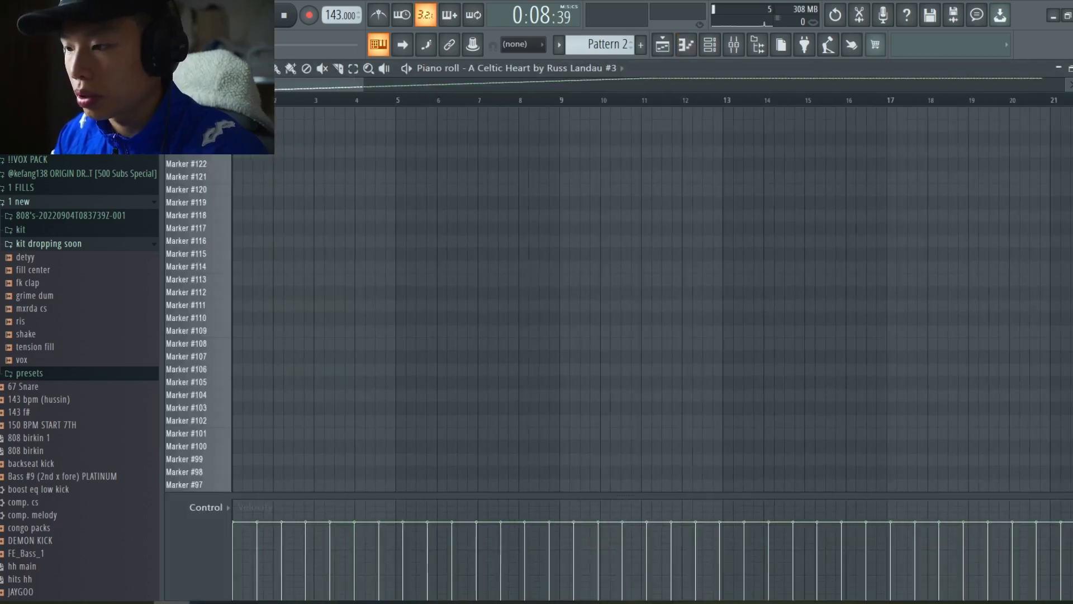
pyautogui.hotkey('ctrl', 'x')
# Place slices Marker #78 and Marker #79 back to back across bar 1, half a bar each, and play them.
pyautogui.scroll(-2, 649, 297)
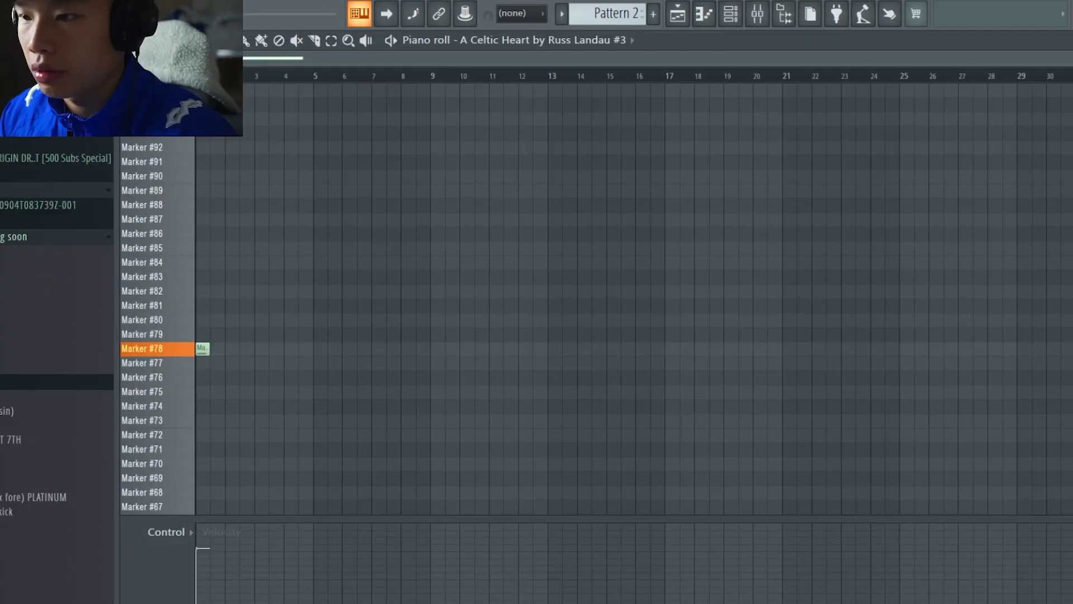
pyautogui.moveTo(202, 349)
pyautogui.mouseDown()
pyautogui.moveTo(202, 363)
pyautogui.moveTo(218, 334)
pyautogui.mouseUp()
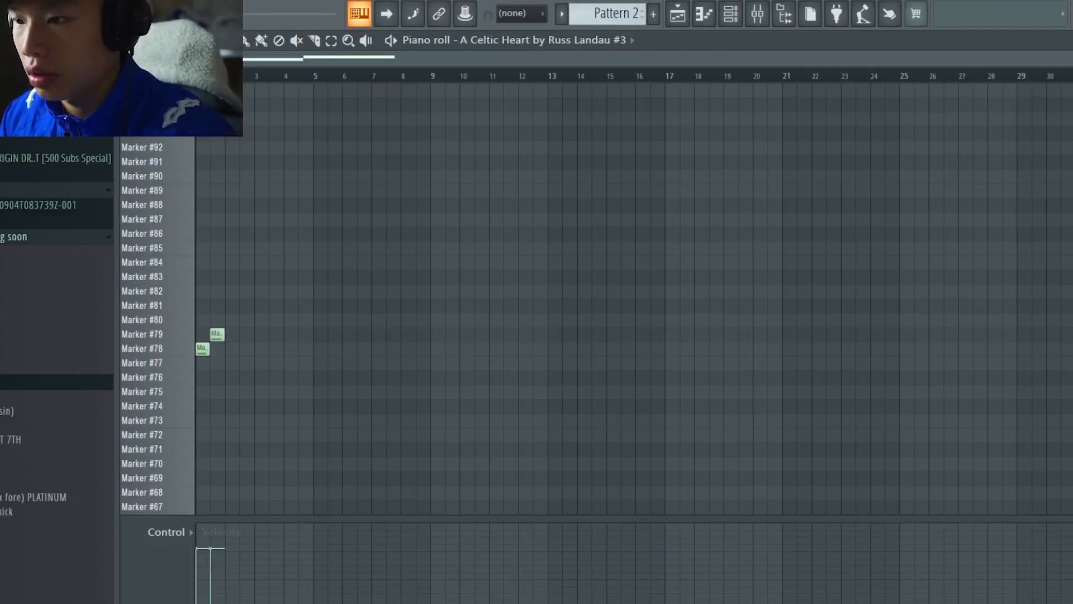
pyautogui.scroll(4, 635, 296)
pyautogui.scroll(8, 635, 296)
pyautogui.press('space')
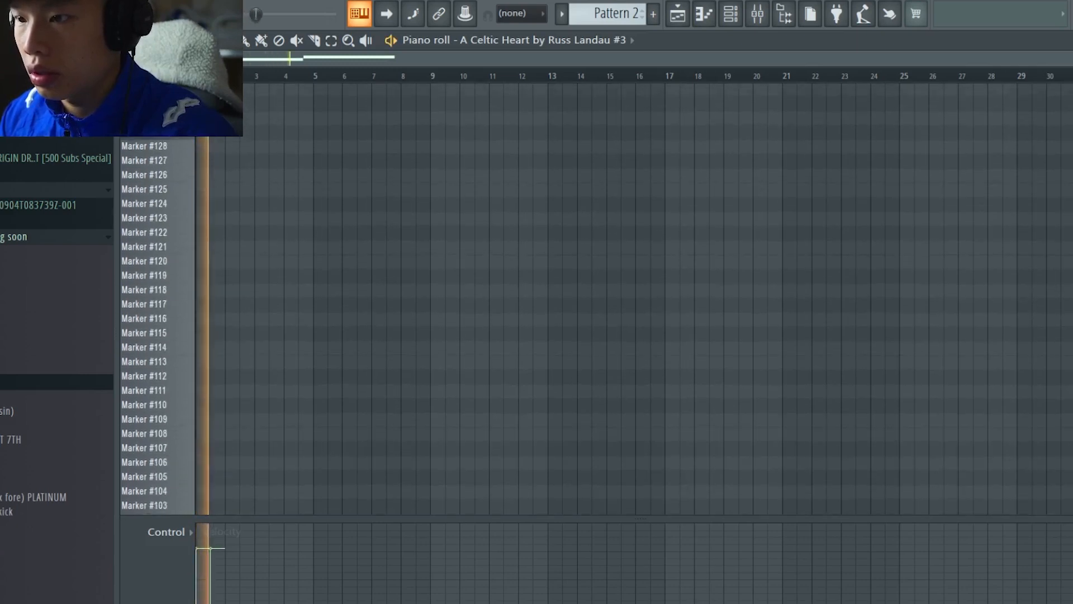
pyautogui.press('space')
# Add slice Marker #117 at the start of bar 2 and Marker #98 in its second half, and play the sequence.
pyautogui.click(232, 363)
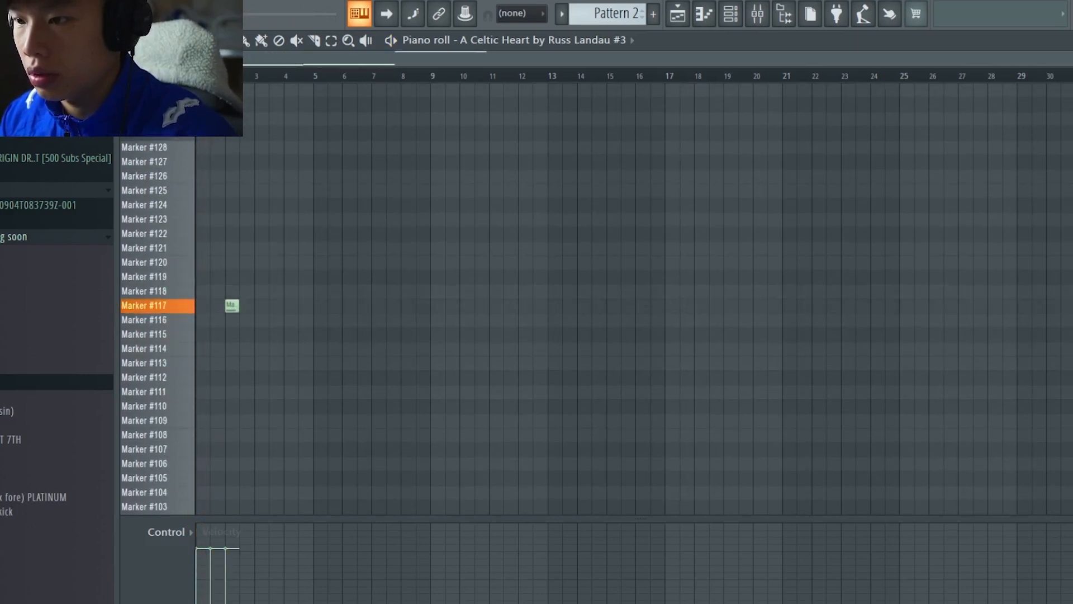
pyautogui.scroll(5, 224, 306)
pyautogui.press('space')
pyautogui.click(514, 449)
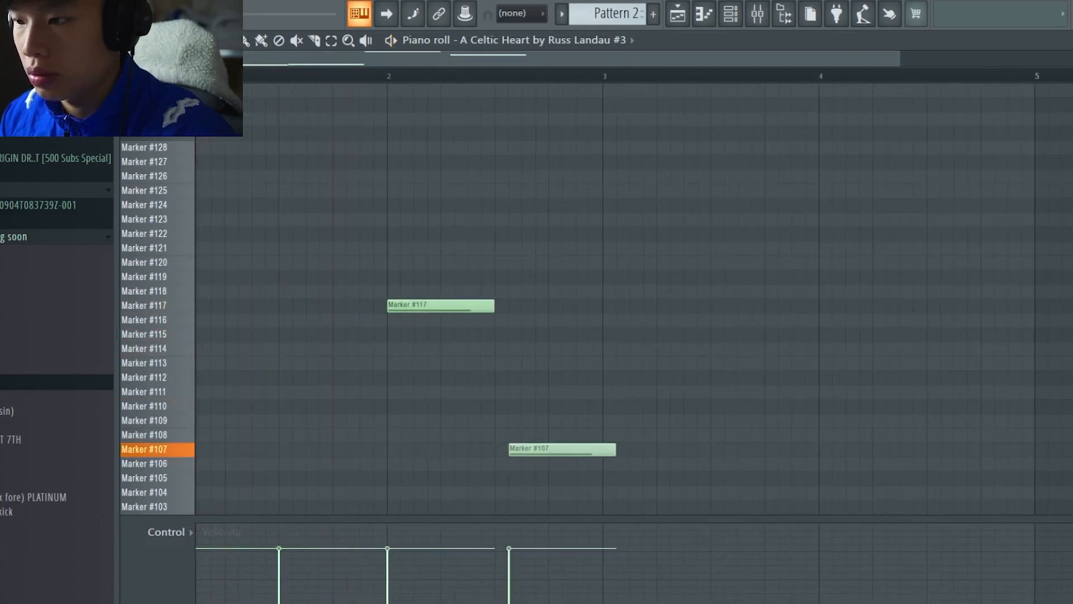
pyautogui.moveTo(514, 450)
pyautogui.mouseDown()
pyautogui.moveTo(514, 406)
pyautogui.moveTo(515, 492)
pyautogui.moveTo(515, 392)
pyautogui.mouseUp()
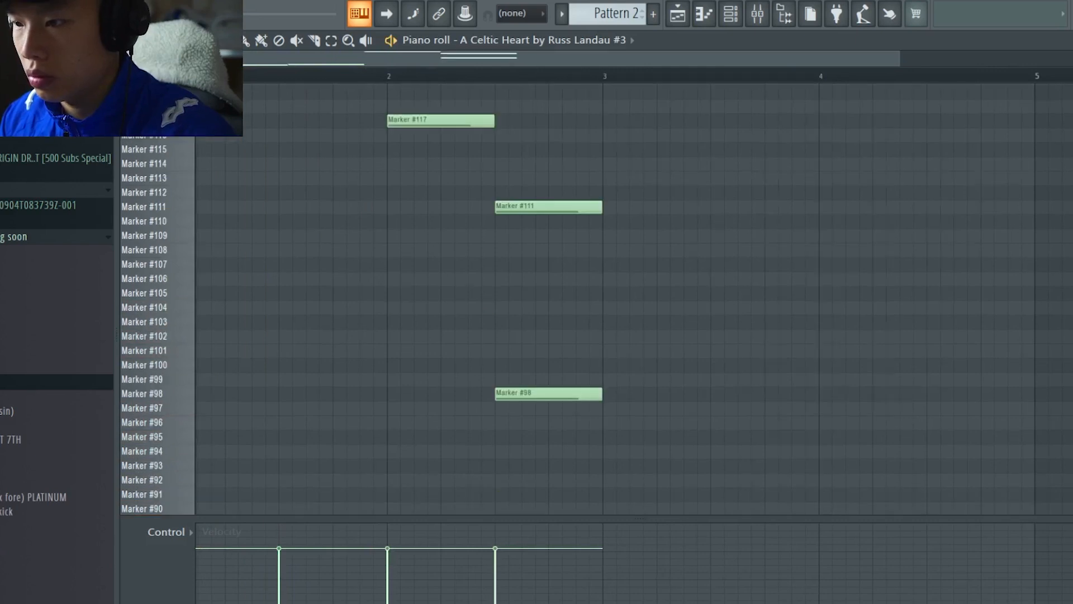
pyautogui.press('space')
# Duplicate the two-bar slice phrase into bars 3 and 4 and replace the copy's last slice with Marker #120.
pyautogui.hotkey('ctrl', 'b')
pyautogui.scroll(-1, 515, 392)
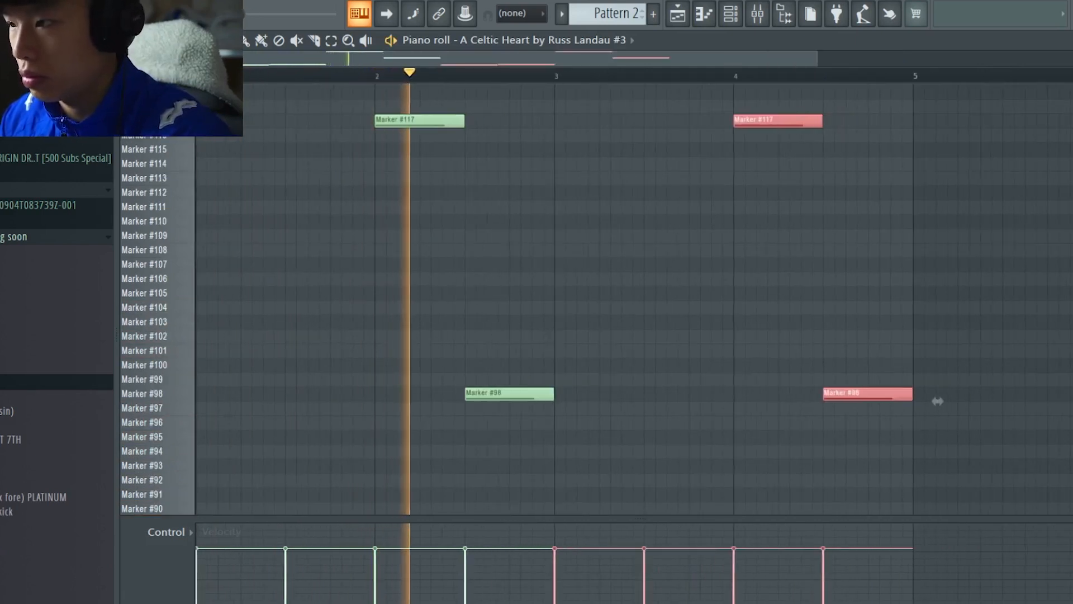
pyautogui.hotkey('ctrl', 'd')
pyautogui.rightClick(839, 394)
pyautogui.scroll(4, 833, 369)
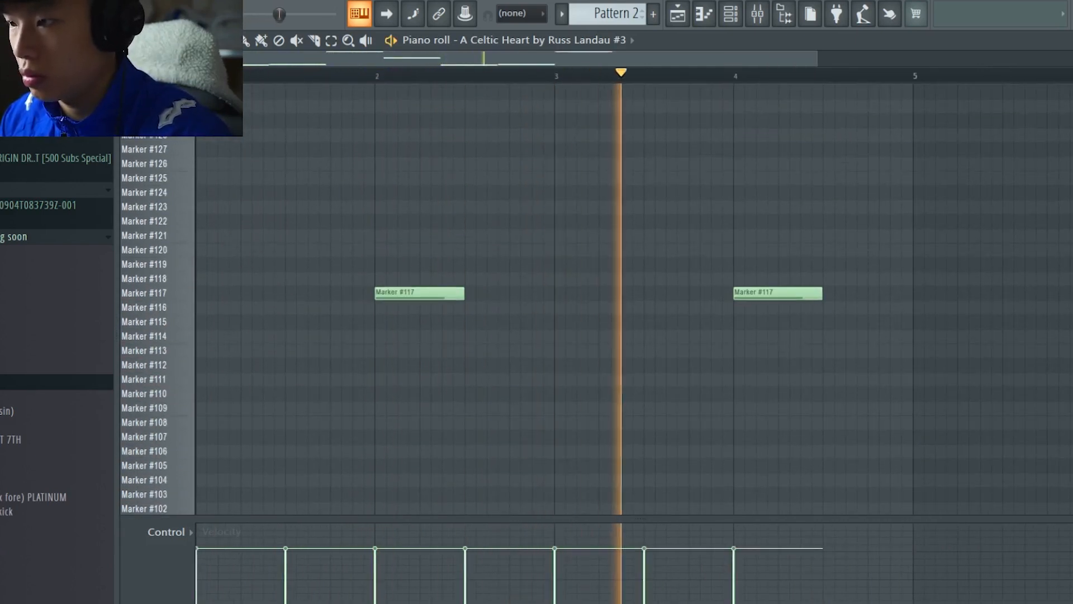
pyautogui.moveTo(817, 222); pyautogui.dragTo(828, 250)
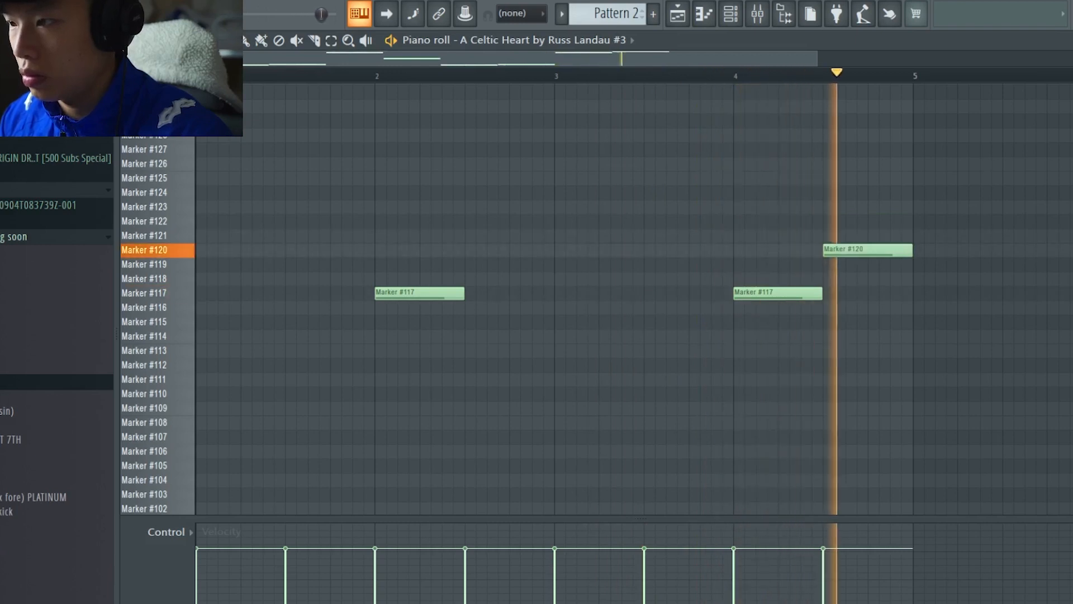
# Change the slice in the second half of bar 2 to Marker #108 and play the four-bar loop.
pyautogui.scroll(-6, 635, 324)
pyautogui.press('space')
pyautogui.moveTo(509, 307)
pyautogui.mouseDown()
pyautogui.moveTo(510, 336)
pyautogui.moveTo(418, 255)
pyautogui.moveTo(419, 269)
pyautogui.mouseUp()
pyautogui.scroll(2, 509, 336)
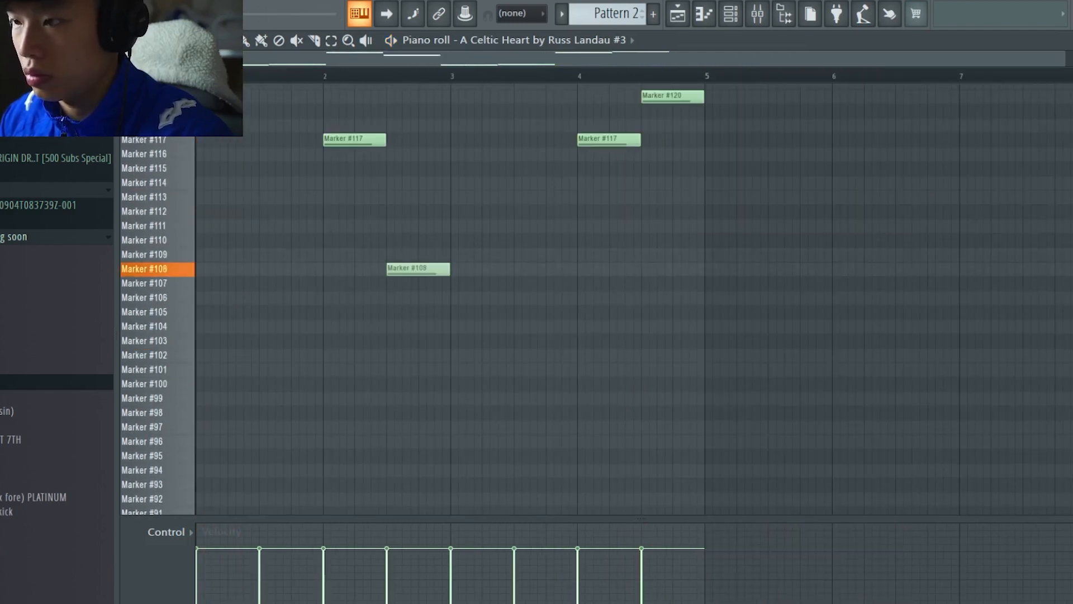
pyautogui.press('space')
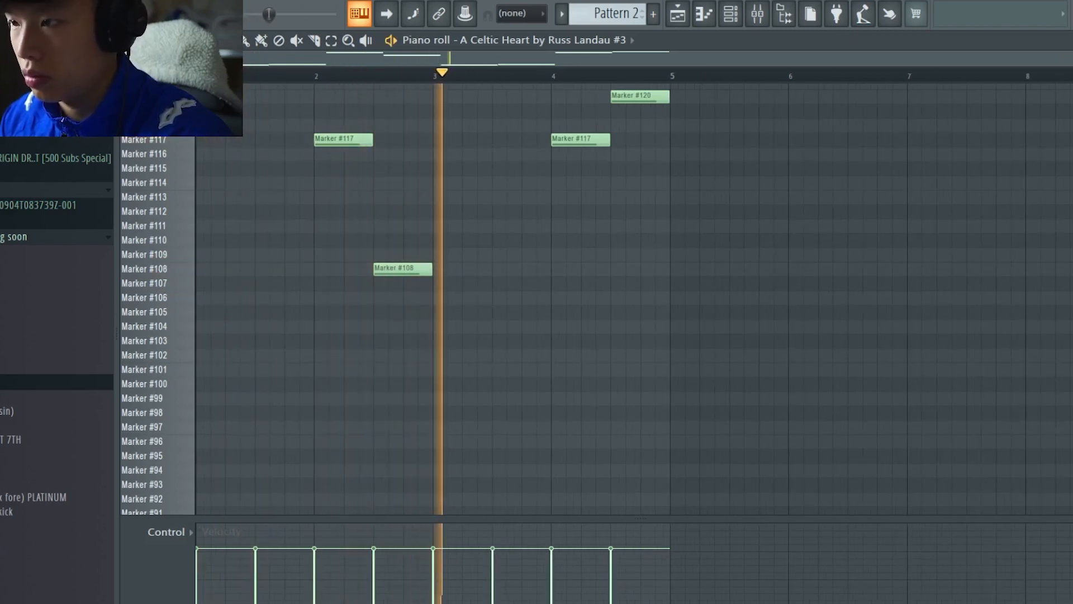
# Show the playlist, close the sampler window and move the Pattern 1 audio clip to the start of Track 1.
pyautogui.press('F5')
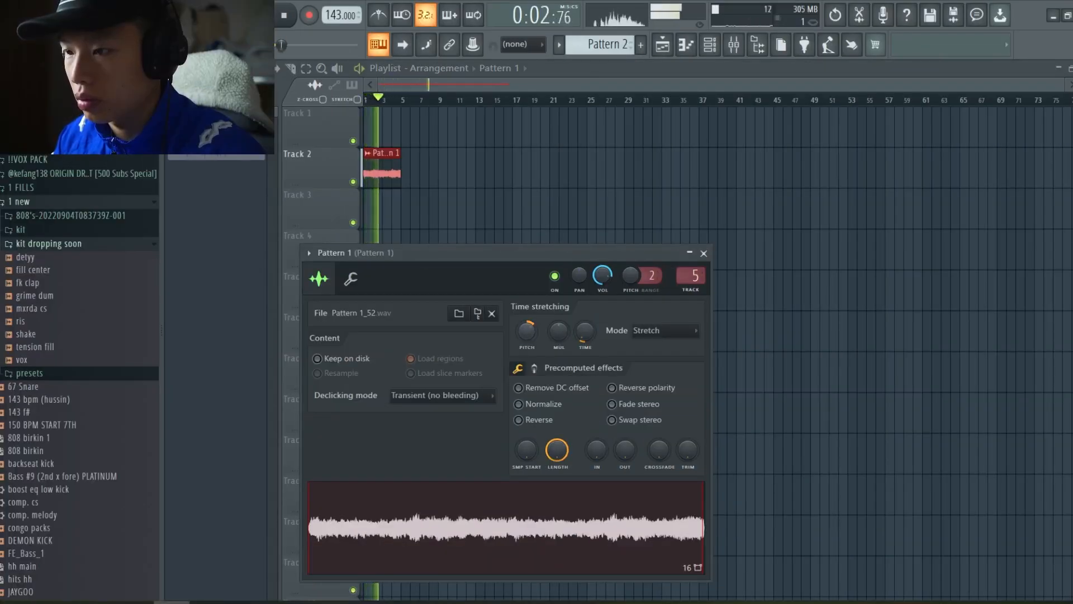
pyautogui.press('Escape')
pyautogui.moveTo(382, 168); pyautogui.dragTo(372, 129)
# Duplicate the Pattern 1 audio clip along Track 1 until the copies fill bars 1 to 64.
pyautogui.hotkey('ctrl', 'b')
pyautogui.hotkey('ctrl', 'b')
pyautogui.moveTo(486, 127); pyautogui.dragTo(549, 129)
pyautogui.scroll(2, 549, 129)
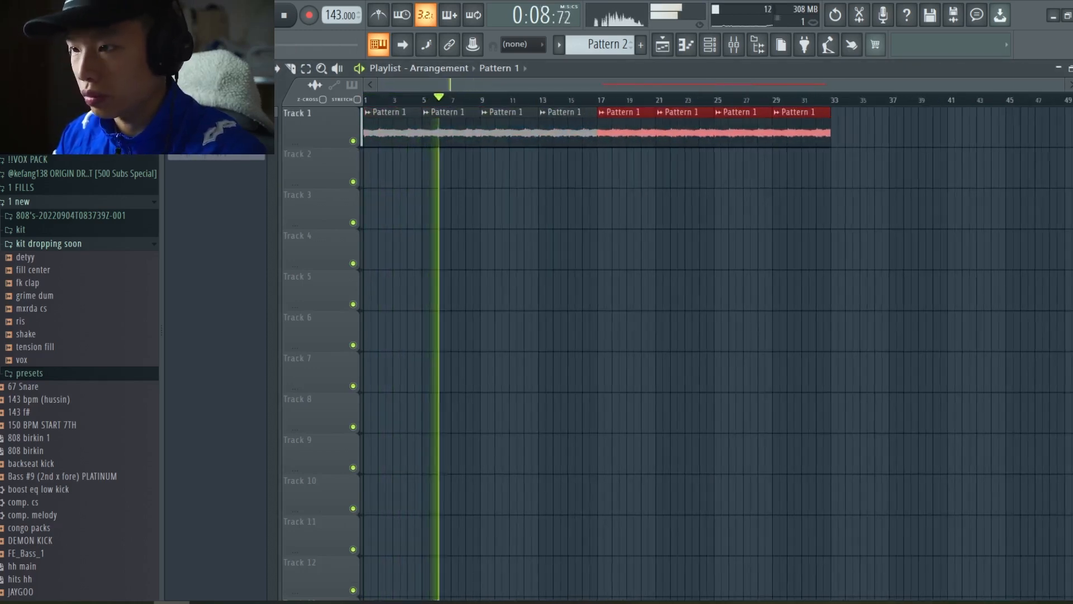
pyautogui.hotkey('ctrl', 'a')
pyautogui.hotkey('ctrl', 'b')
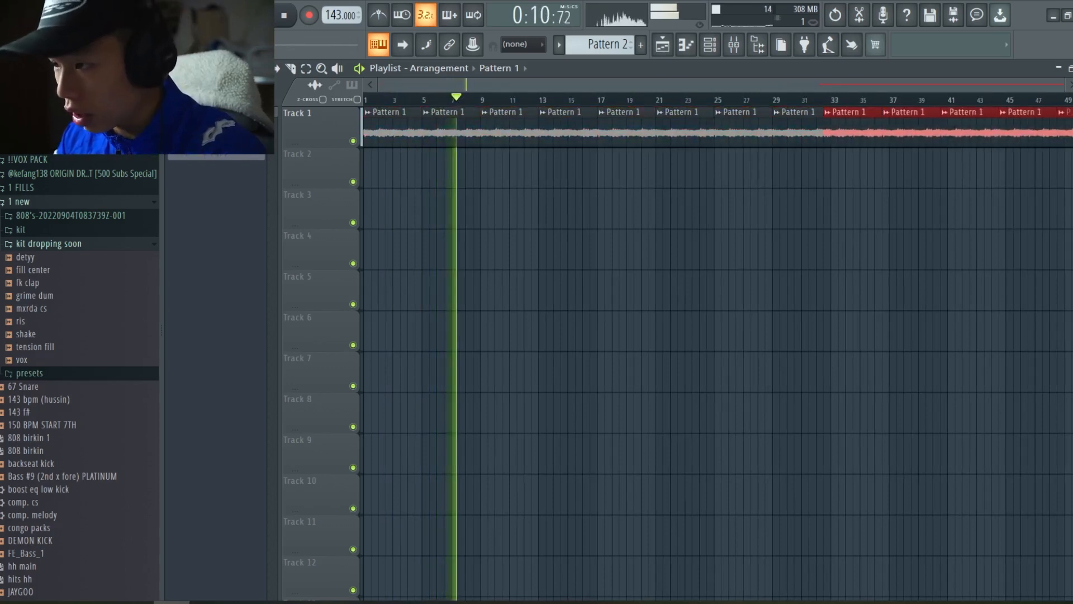
pyautogui.scroll(-3, 718, 335)
pyautogui.hotkey('ctrl', 'a')
pyautogui.press('Delete')
pyautogui.hotkey('ctrl', 'z')
pyautogui.hotkey('ctrl', 'd')
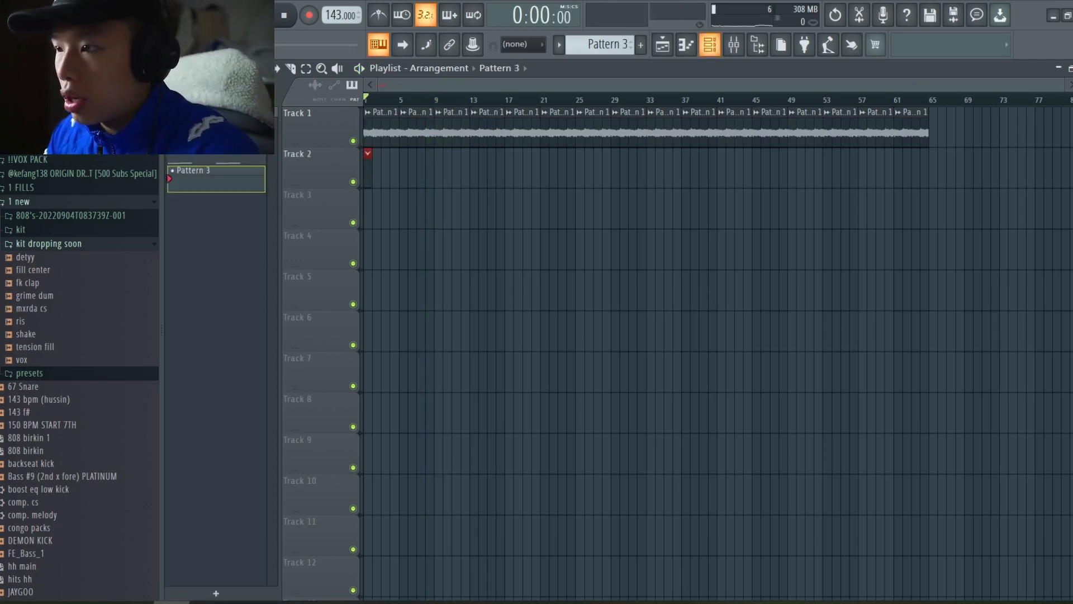
# Replace the 808 HiHat sound with the detyy sample and add the mxrda cs sample as a channel below it.
pyautogui.press('F6')
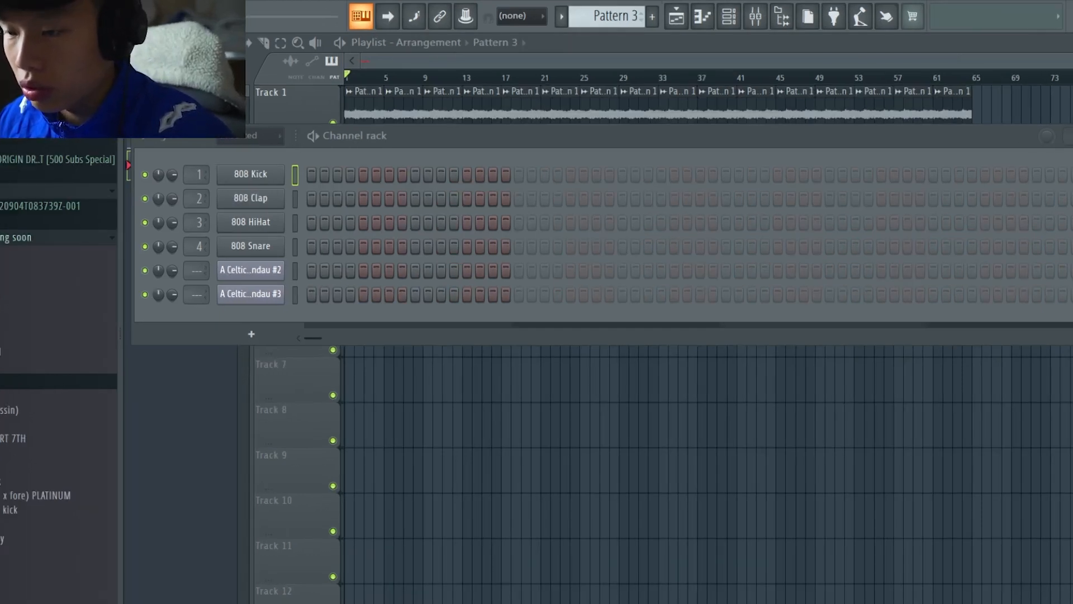
pyautogui.moveTo(208, 252); pyautogui.dragTo(208, 252)
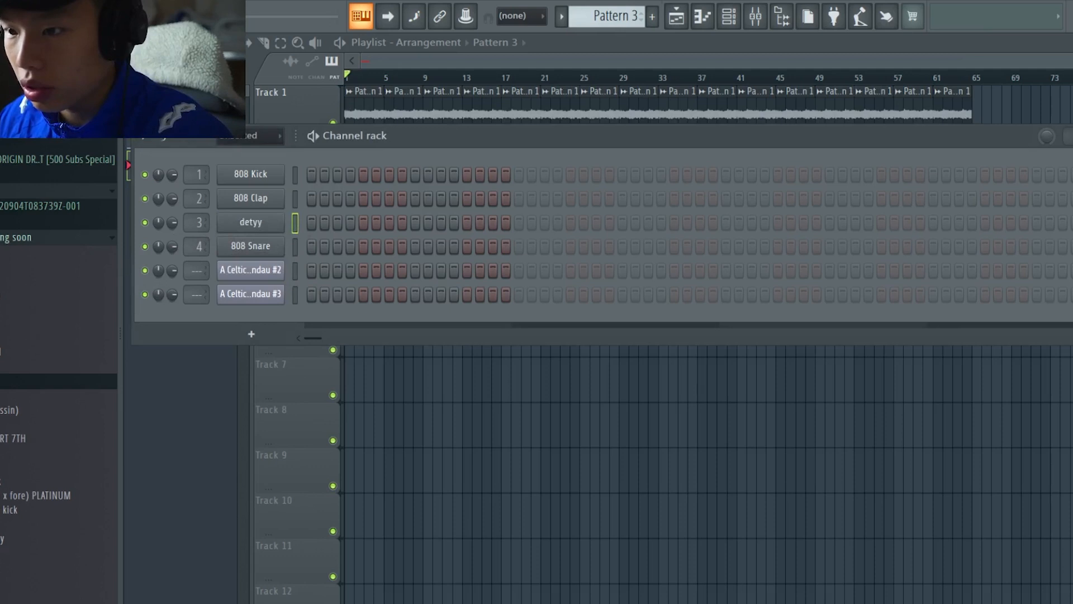
pyautogui.moveTo(12, 310); pyautogui.dragTo(223, 249)
pyautogui.moveTo(224, 249); pyautogui.dragTo(224, 247)
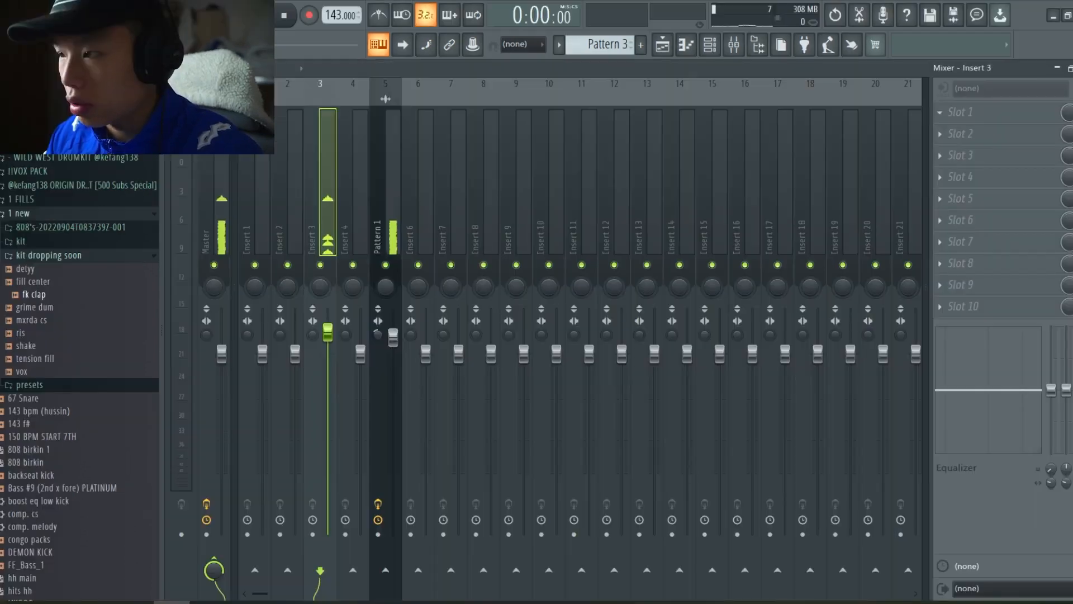
# Load Fruity Delay 3 into Slot 1 of mixer track Insert 3.
pyautogui.click(940, 112)
pyautogui.moveTo(952, 129)
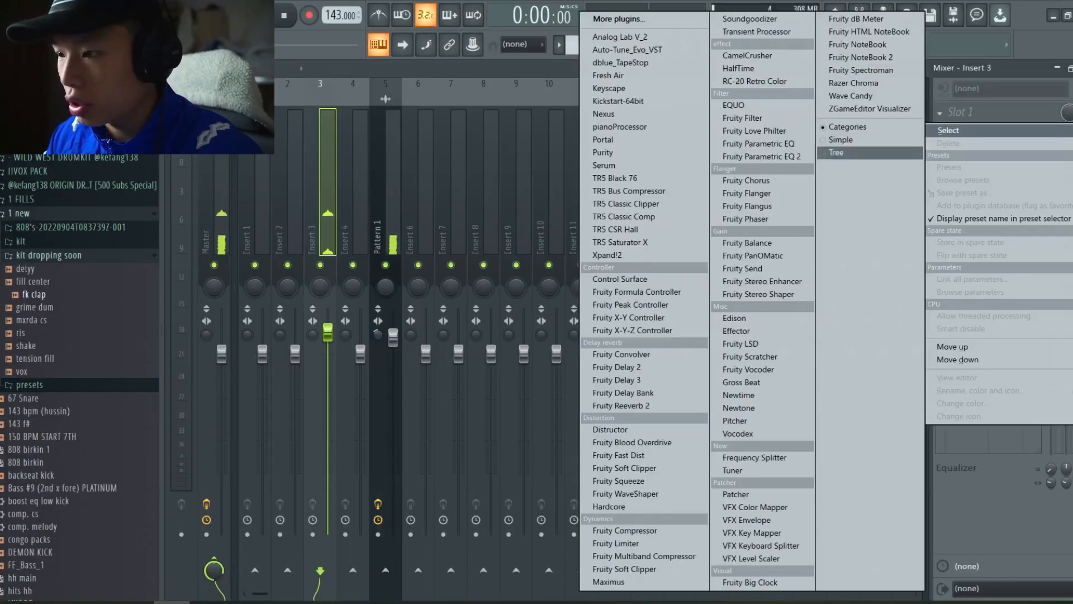
pyautogui.click(618, 380)
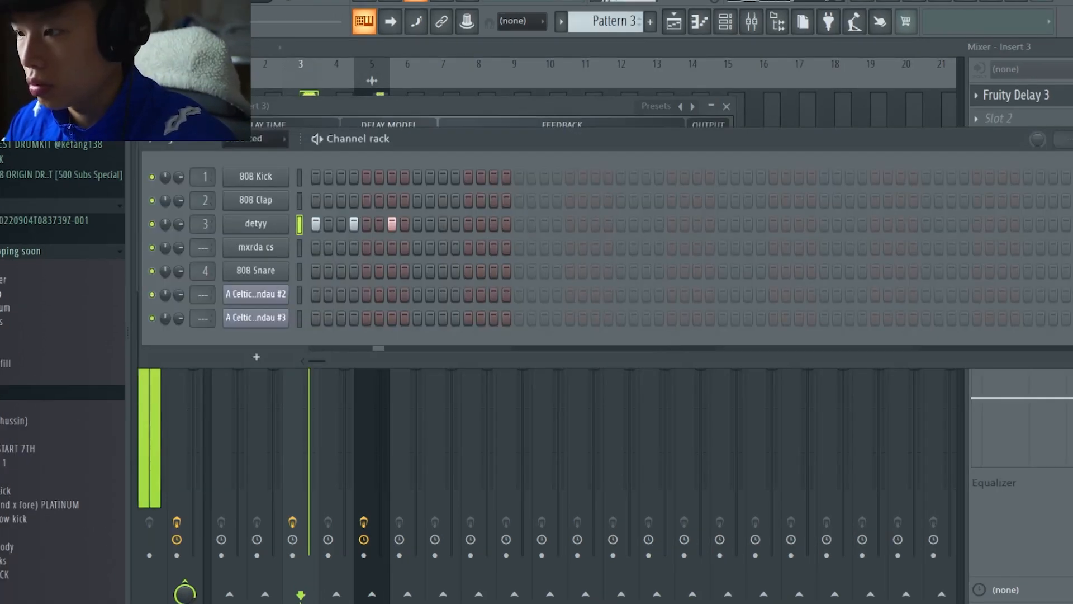
# Complete the detyy pattern with hits in bar 3 and near the end of bar 4, and duplicate it into bars 5 to 8.
pyautogui.click(723, 224)
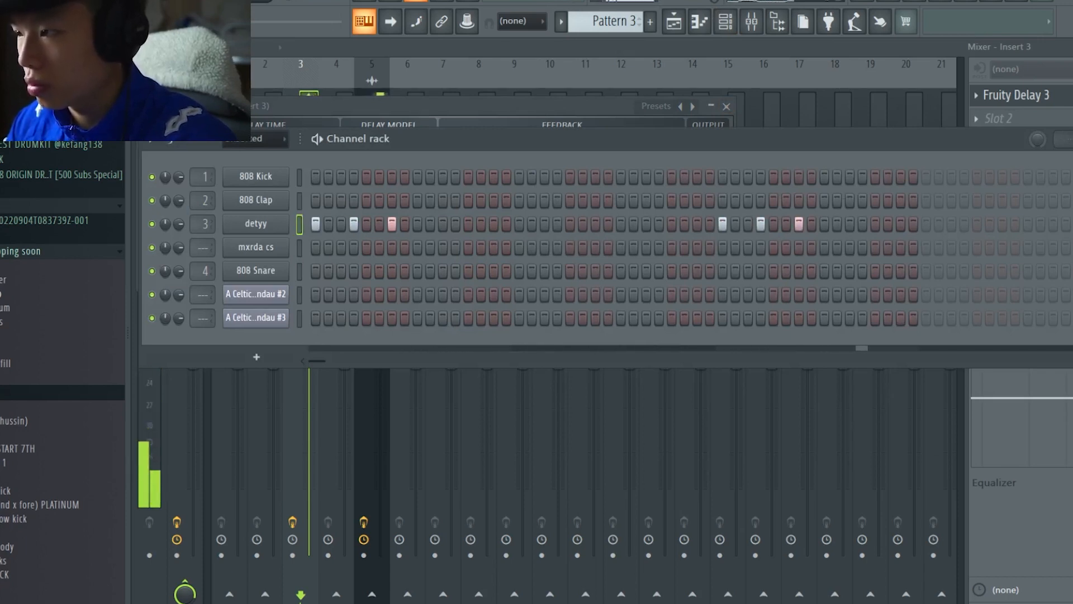
pyautogui.click(1072, 224)
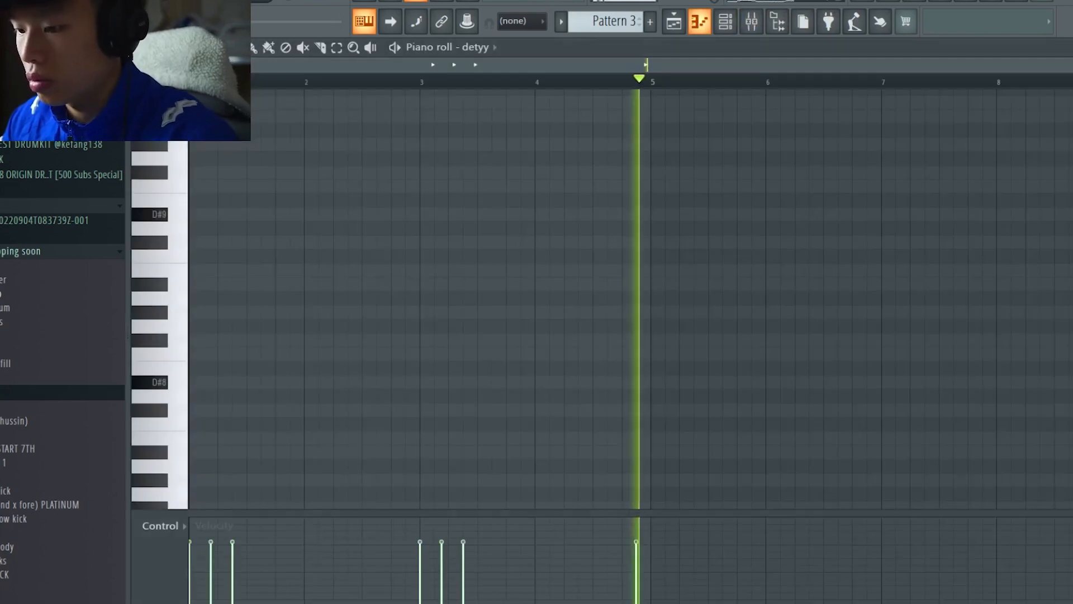
pyautogui.click(700, 22)
pyautogui.scroll(-3, 631, 299)
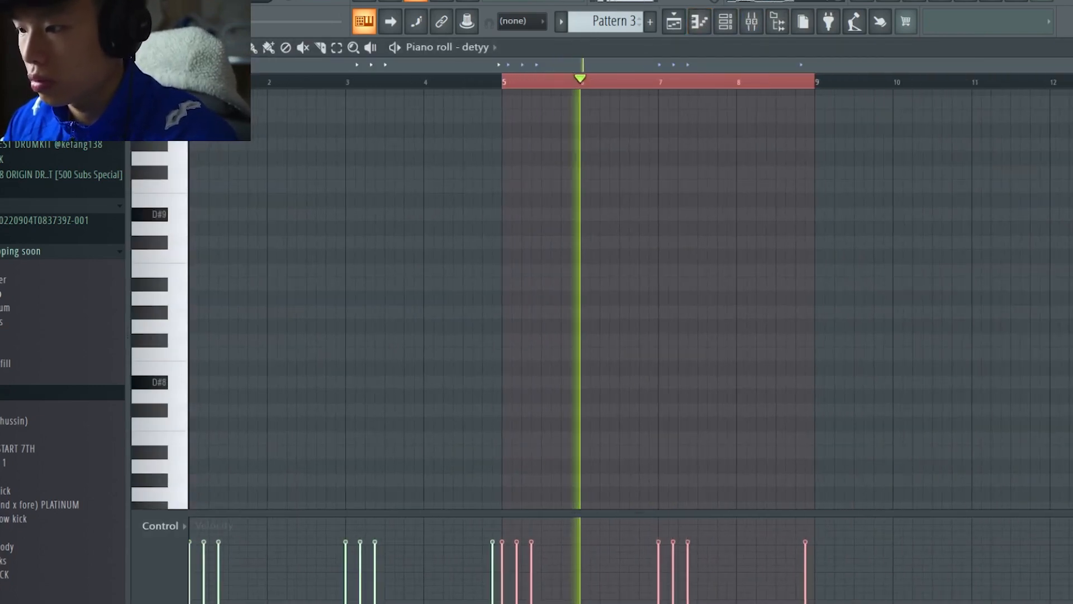
pyautogui.hotkey('ctrl', 'd')
# Add C5 detyy notes with varied velocities in the second half of bar 6 and one near the end of bar 8 during playback.
pyautogui.scroll(-4, 631, 299)
pyautogui.press('F7')
pyautogui.scroll(-10, 630, 299)
pyautogui.press('space')
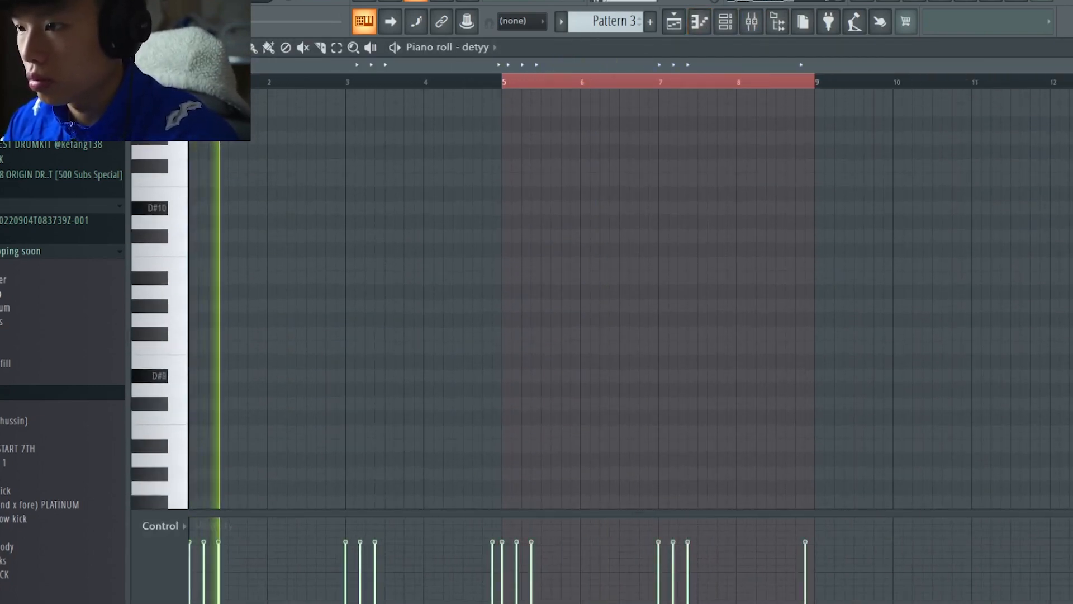
pyautogui.scroll(5, 649, 334)
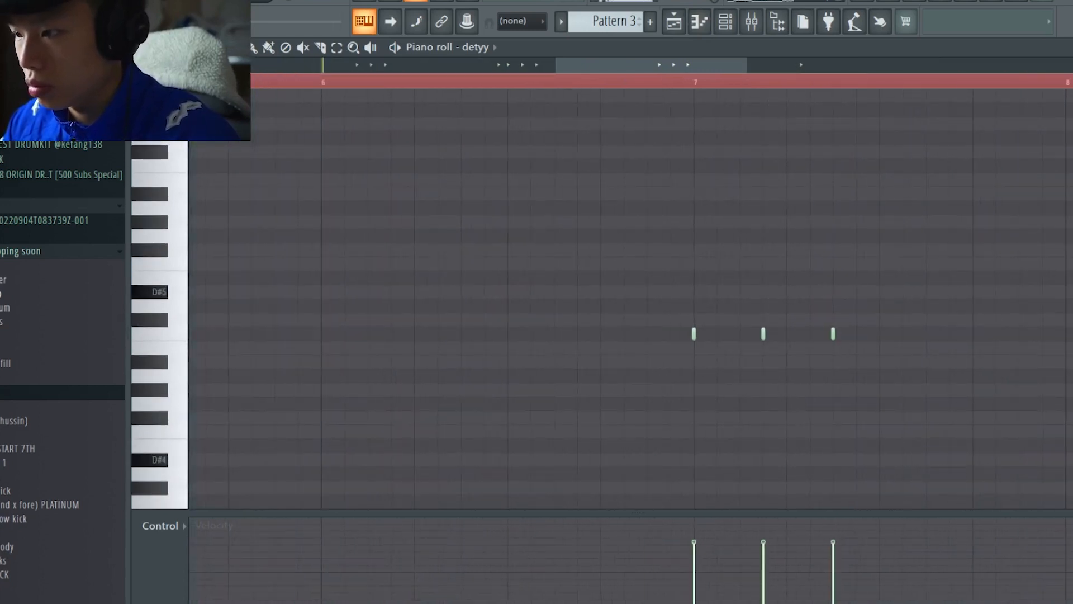
pyautogui.click(649, 334)
pyautogui.rightClick(650, 334)
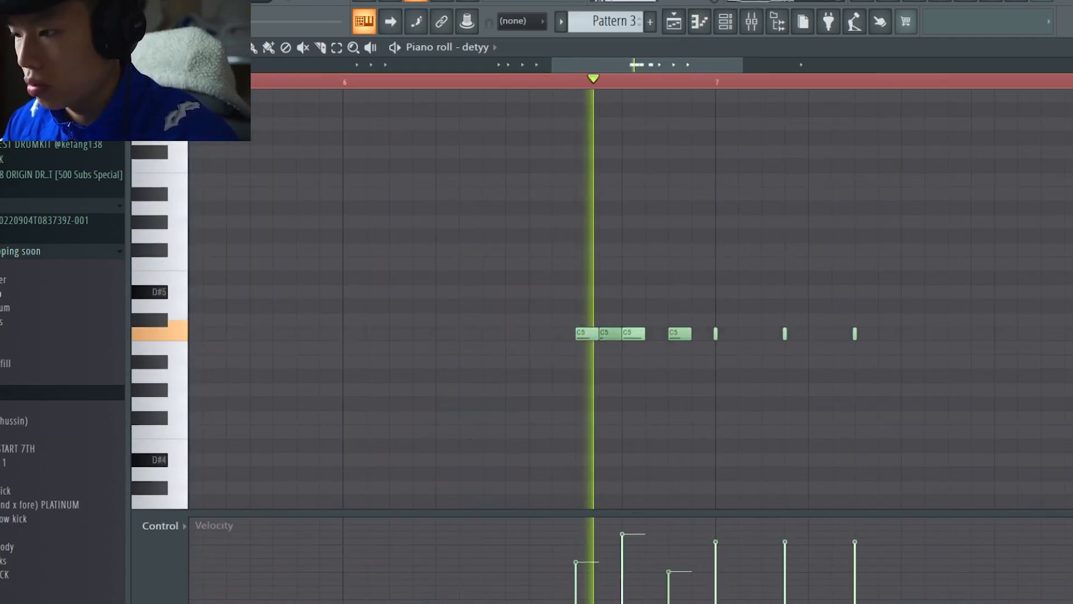
pyautogui.scroll(-5, 649, 334)
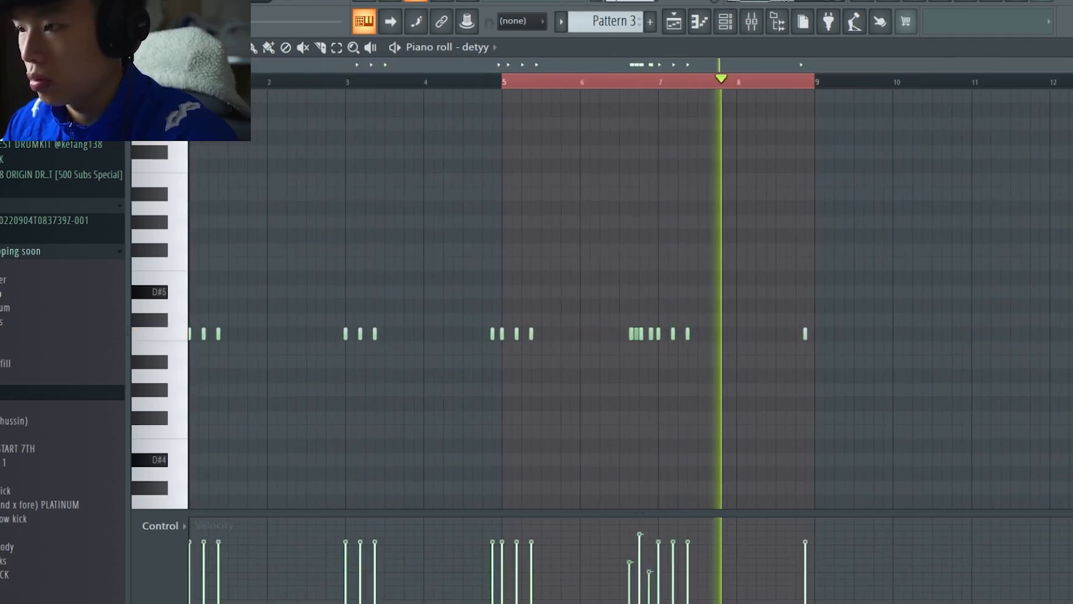
pyautogui.scroll(5, 649, 334)
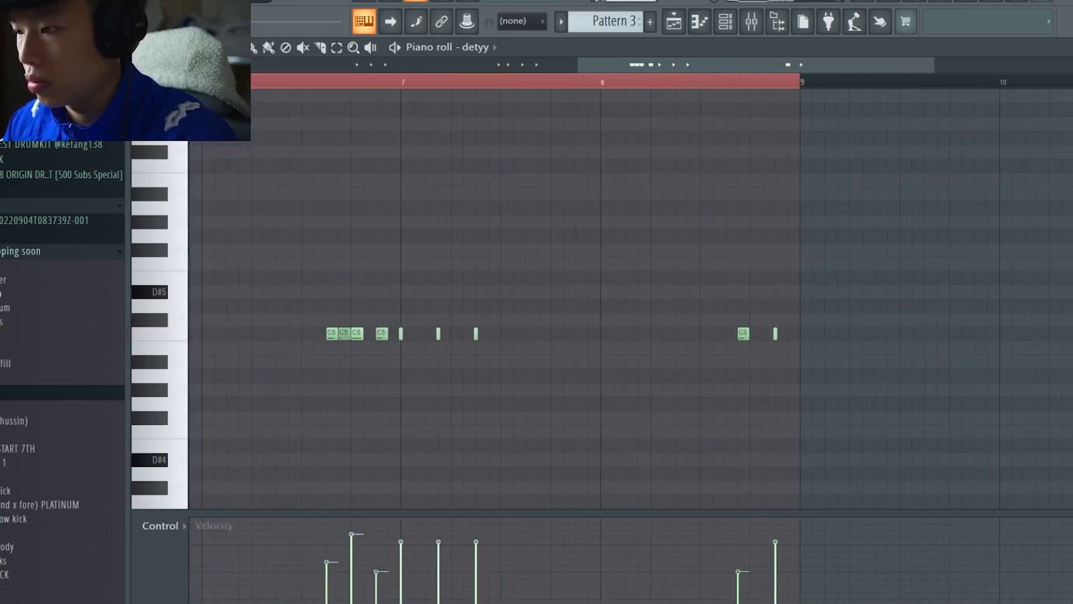
# Play the arrangement briefly and duplicate the Pattern 3 clip on Track 2 into bars 9 to 16.
pyautogui.scroll(-3, 769, 334)
pyautogui.press('F5')
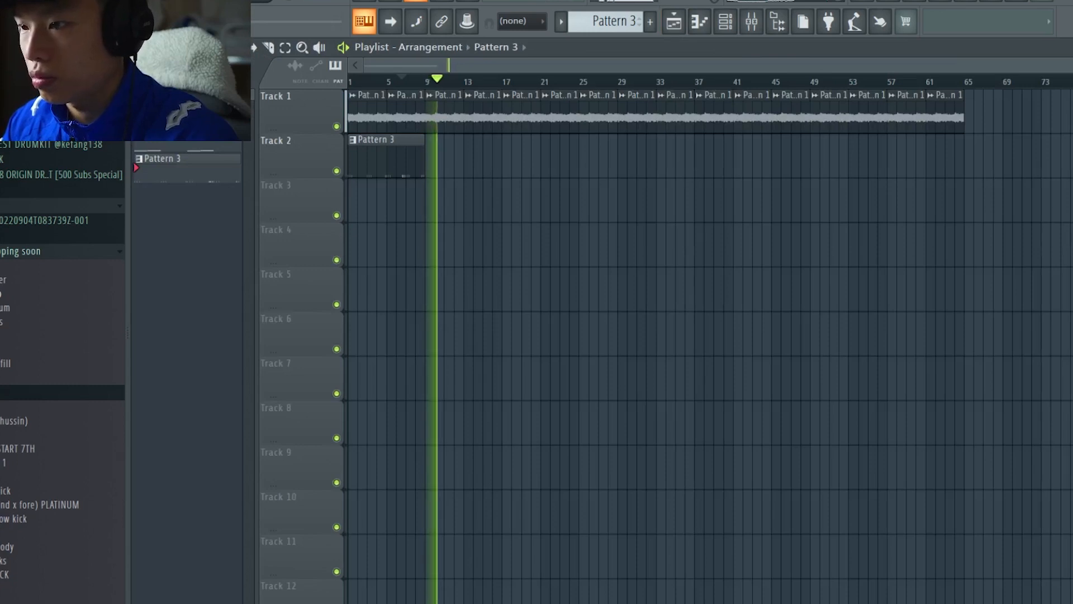
pyautogui.press('space')
pyautogui.press('space')
pyautogui.hotkey('ctrl', 'b')
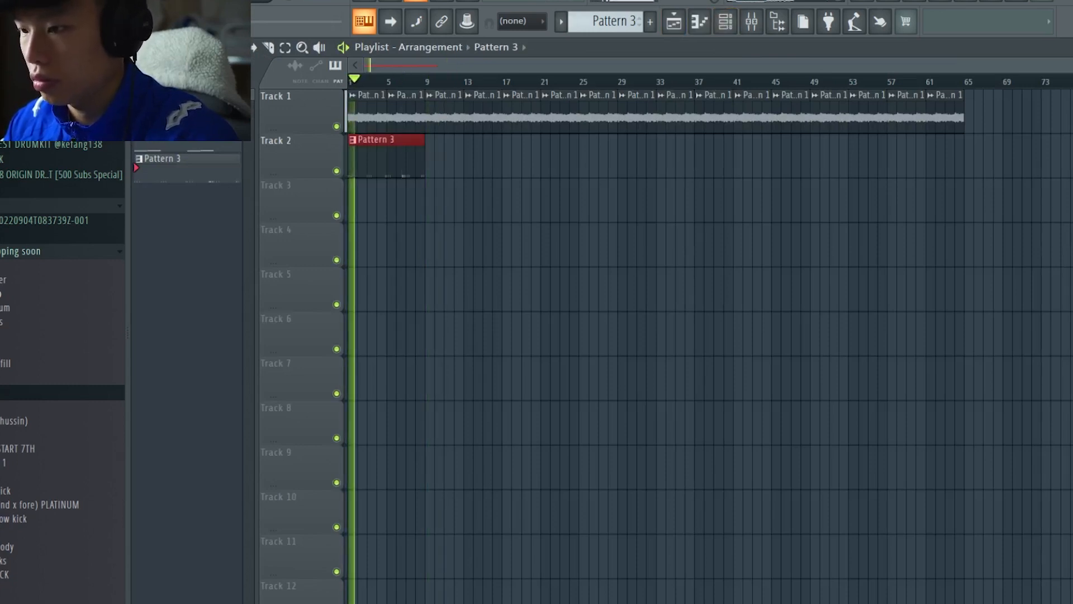
# Raise the volume fader of mixer track Insert 3 slightly while the arrangement plays, returning to the detyy notes.
pyautogui.press('F7')
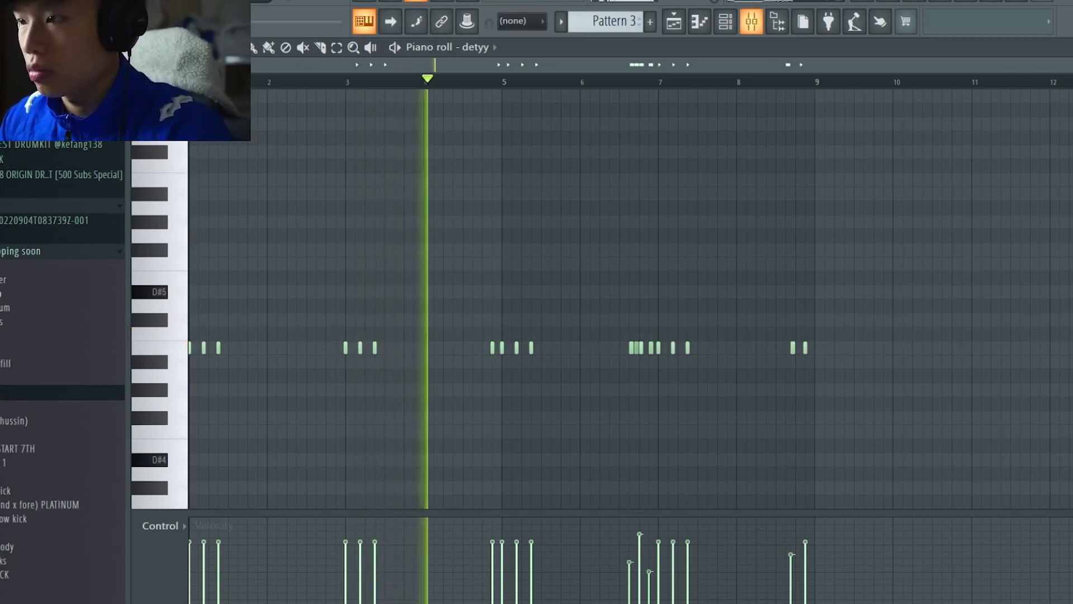
pyautogui.press('F9')
pyautogui.moveTo(309, 335); pyautogui.dragTo(309, 326)
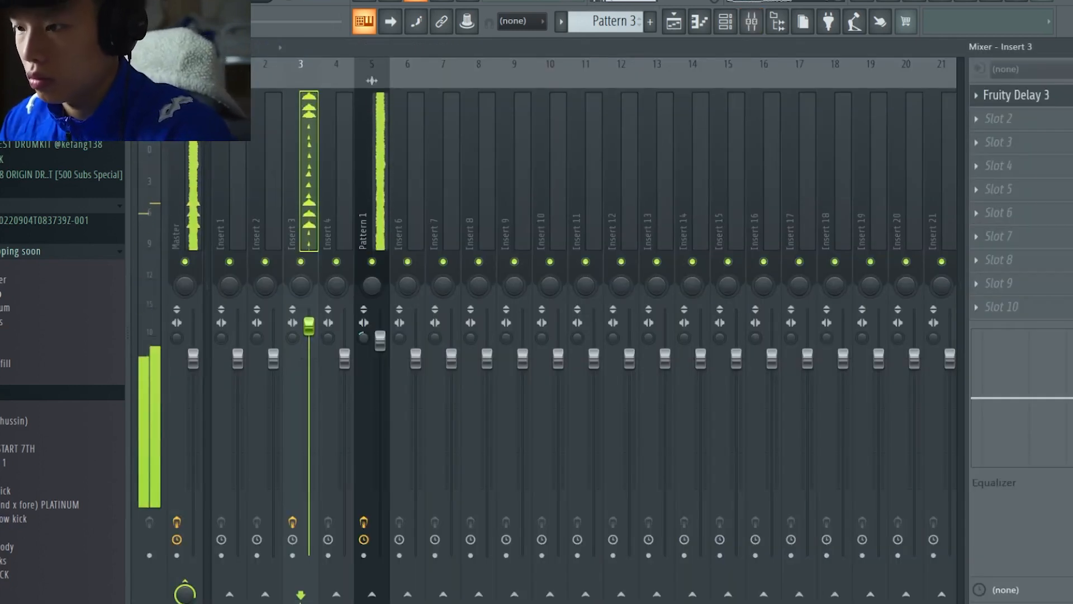
pyautogui.press('F7')
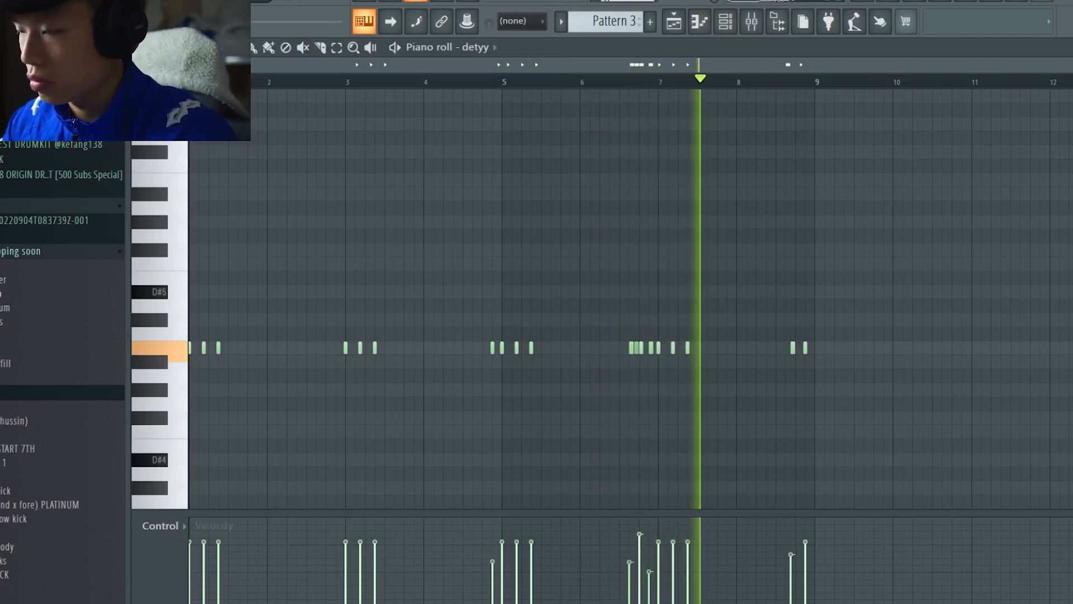
# Add mxrda cs hits at steps 17, 20, 23, 28 and 31 of Pattern 3 and play them back.
pyautogui.press('F6')
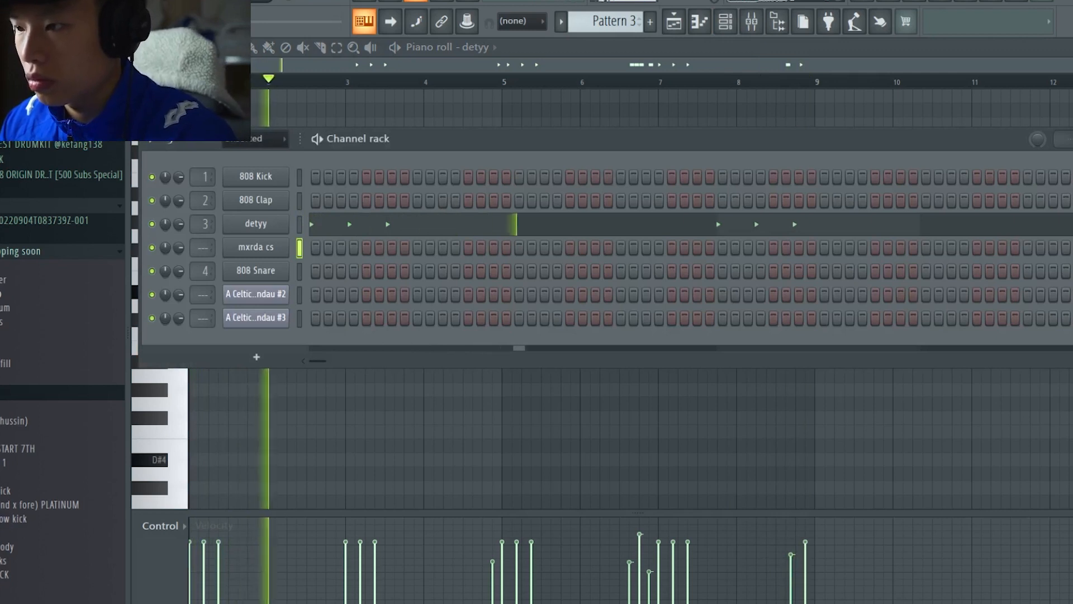
pyautogui.press('space')
pyautogui.click(520, 248)
pyautogui.press('space')
pyautogui.click(558, 248)
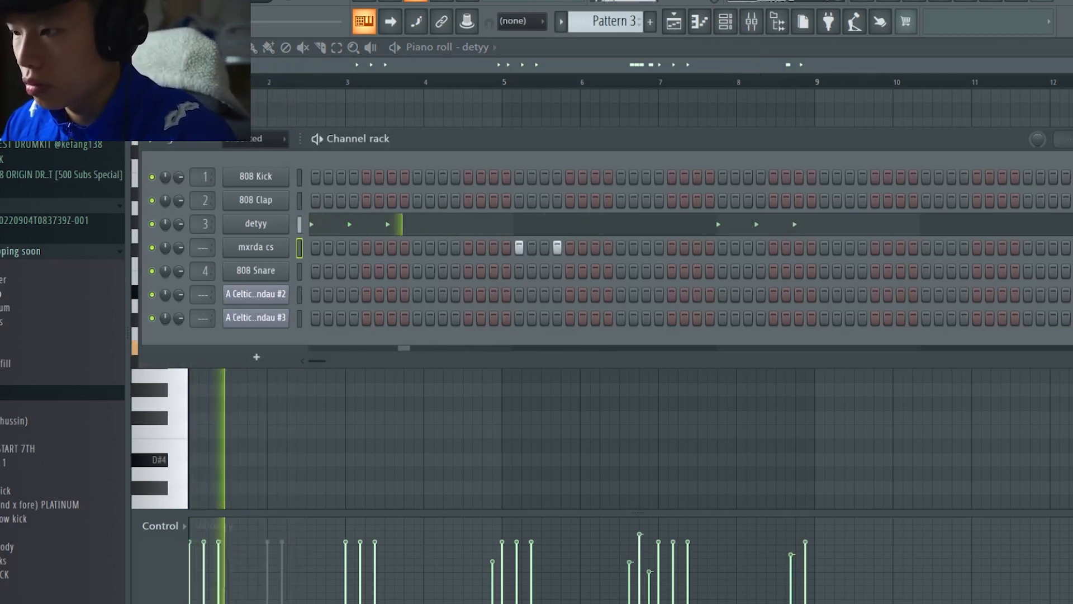
pyautogui.click(595, 248)
pyautogui.click(659, 248)
pyautogui.click(698, 248)
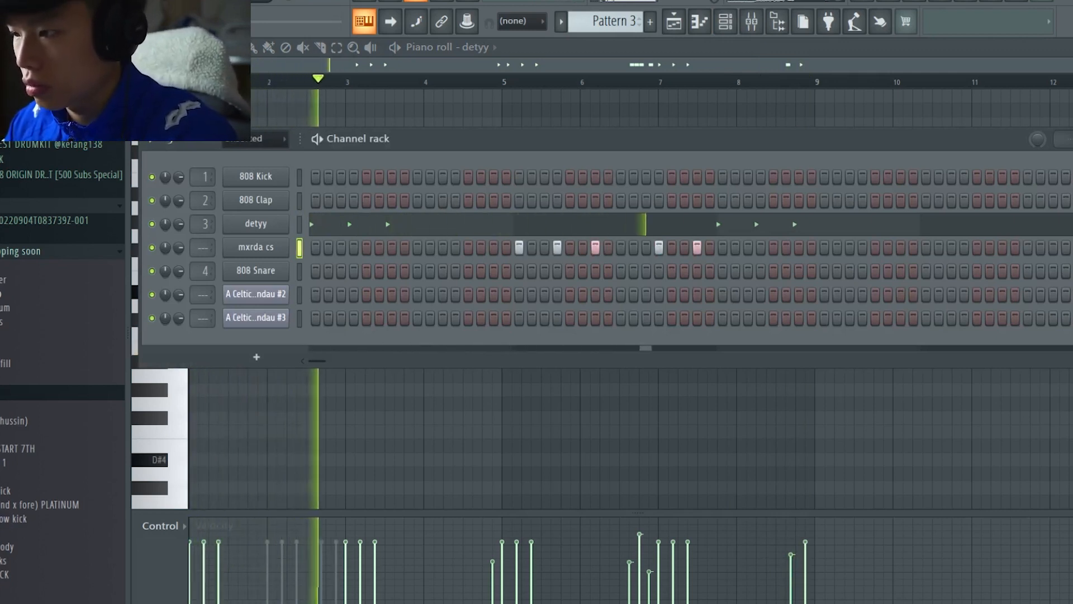
pyautogui.press('space')
pyautogui.press('space')
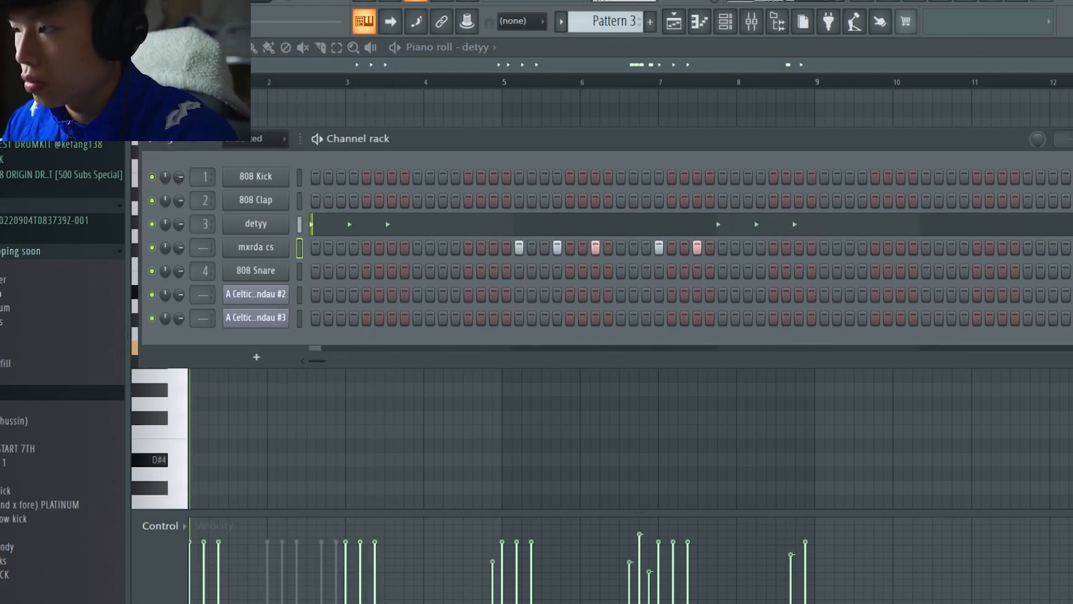
# Add an mxrda cs hit at step 25 and lower the velocities of the hits at steps 23, 25 and 28.
pyautogui.press('g')
pyautogui.click(659, 338)
pyautogui.click(622, 247)
pyautogui.click(596, 364)
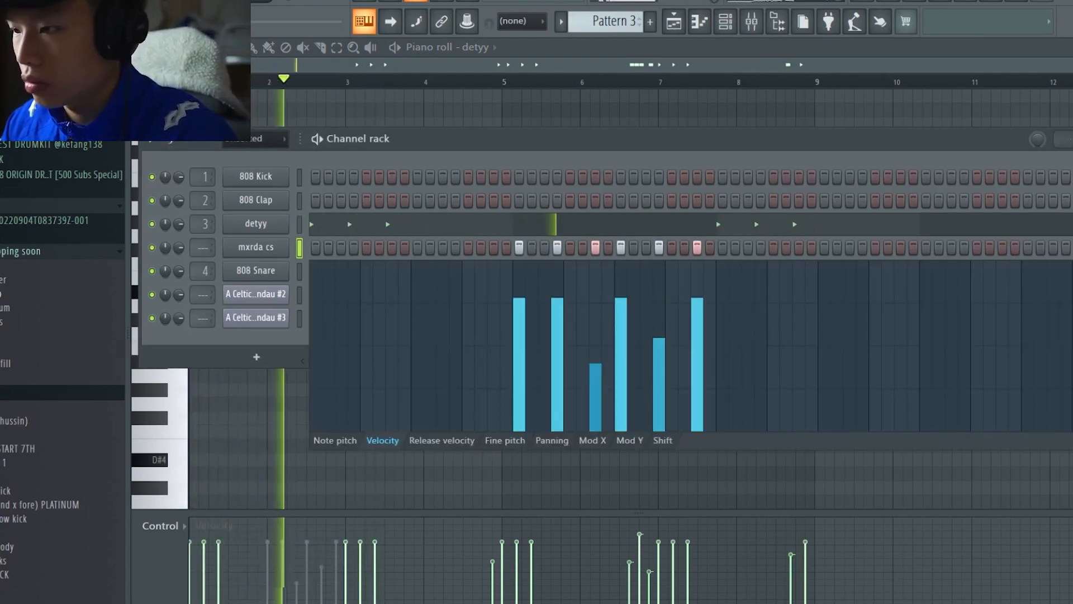
pyautogui.click(621, 325)
pyautogui.press('space')
pyautogui.press('space')
# Adjust the velocities of the mxrda cs hits at steps 20 and 23, and add hits with varied velocities in bar 4.
pyautogui.click(558, 346)
pyautogui.click(596, 297)
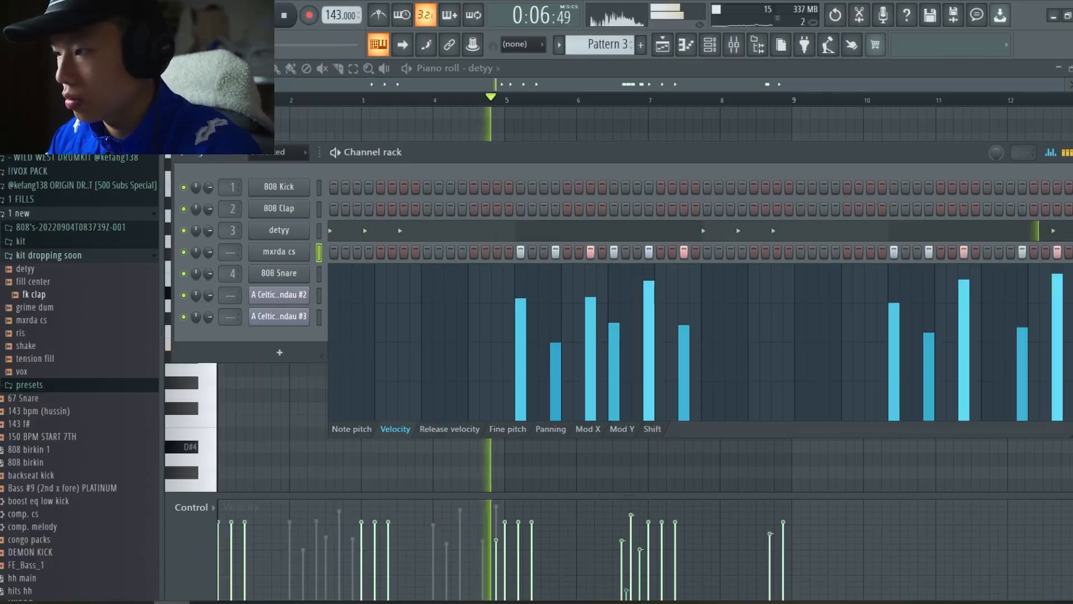
pyautogui.press('space')
pyautogui.press('space')
pyautogui.press('F6')
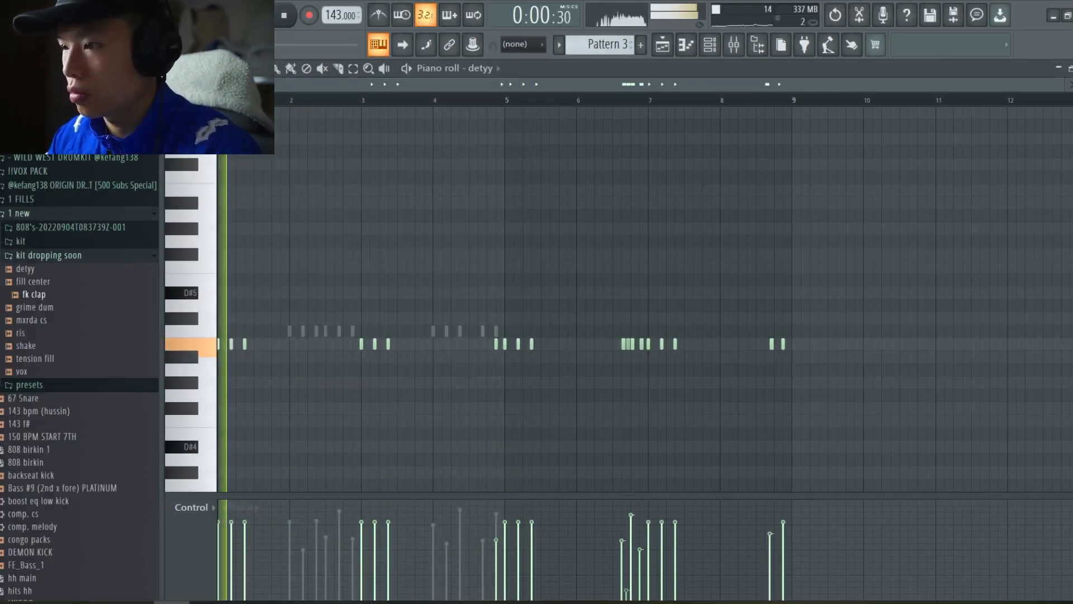
# Duplicate the mxrda cs hits into bars 5 to 8 and add an extra C5 hit in the second half of bar 7.
pyautogui.rightClick(496, 331)
pyautogui.hotkey('ctrl', 'a')
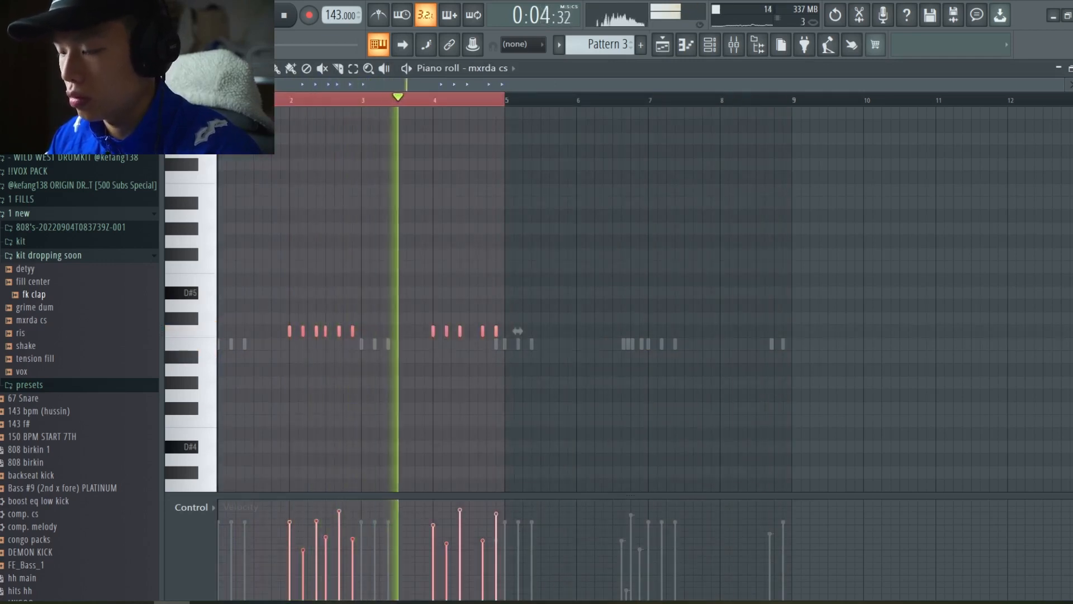
pyautogui.hotkey('ctrl', 'b')
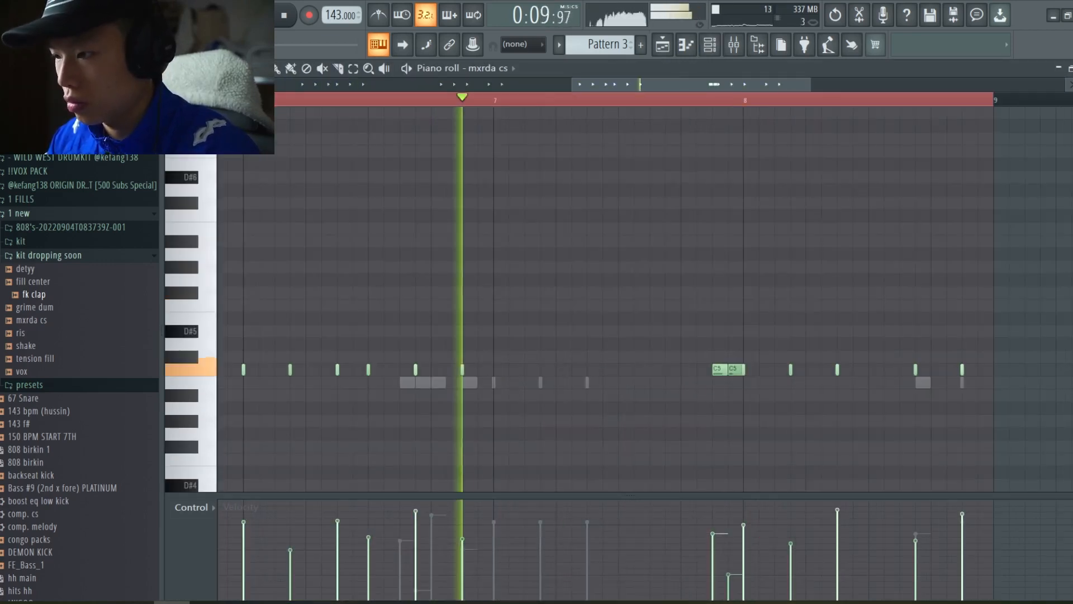
pyautogui.click(670, 370)
pyautogui.click(666, 529)
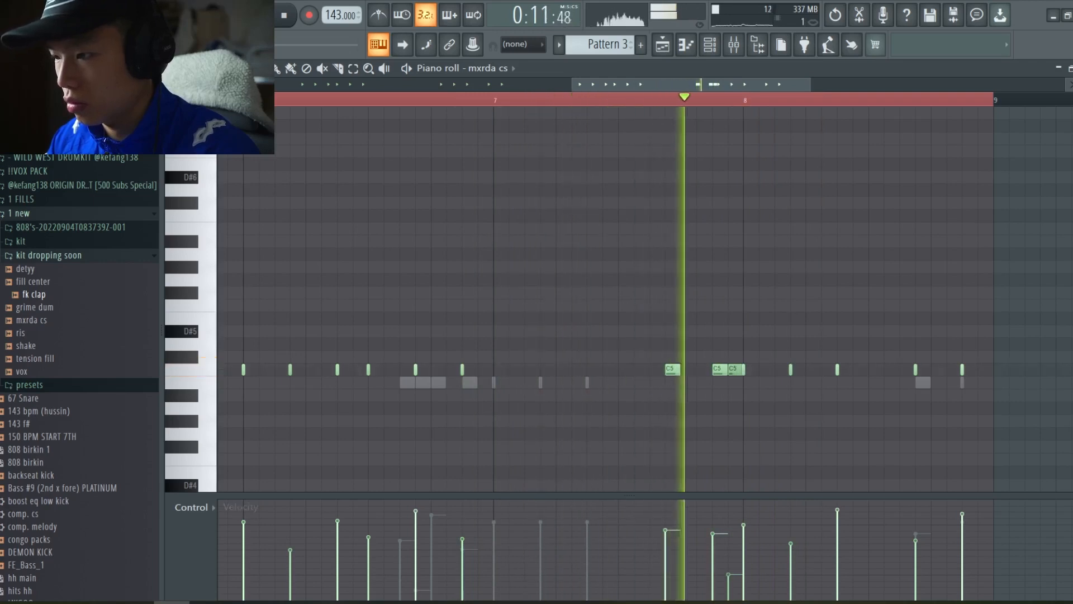
# Load the shake sample into a channel routed to mixer track Insert 2 and check its sample settings.
pyautogui.scroll(-2, 738, 370)
pyautogui.scroll(-2, 696, 370)
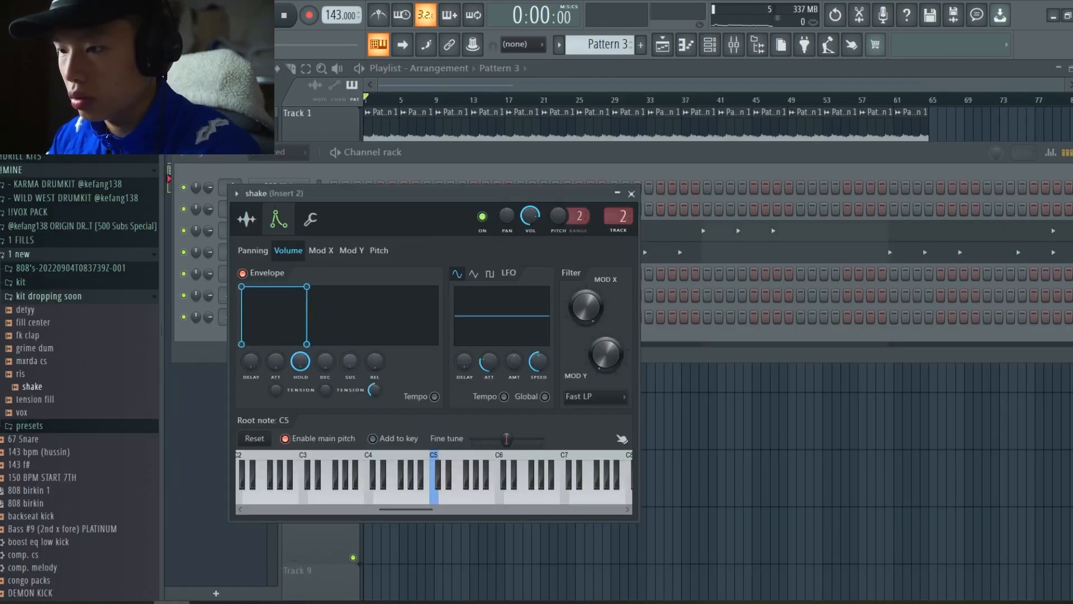
pyautogui.click(246, 219)
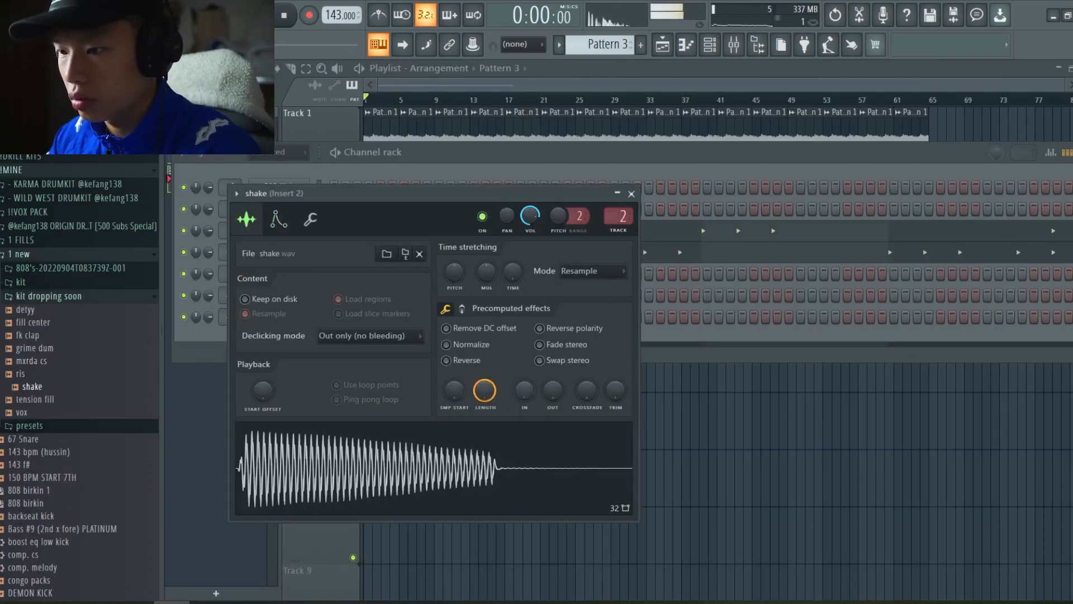
pyautogui.press('F5')
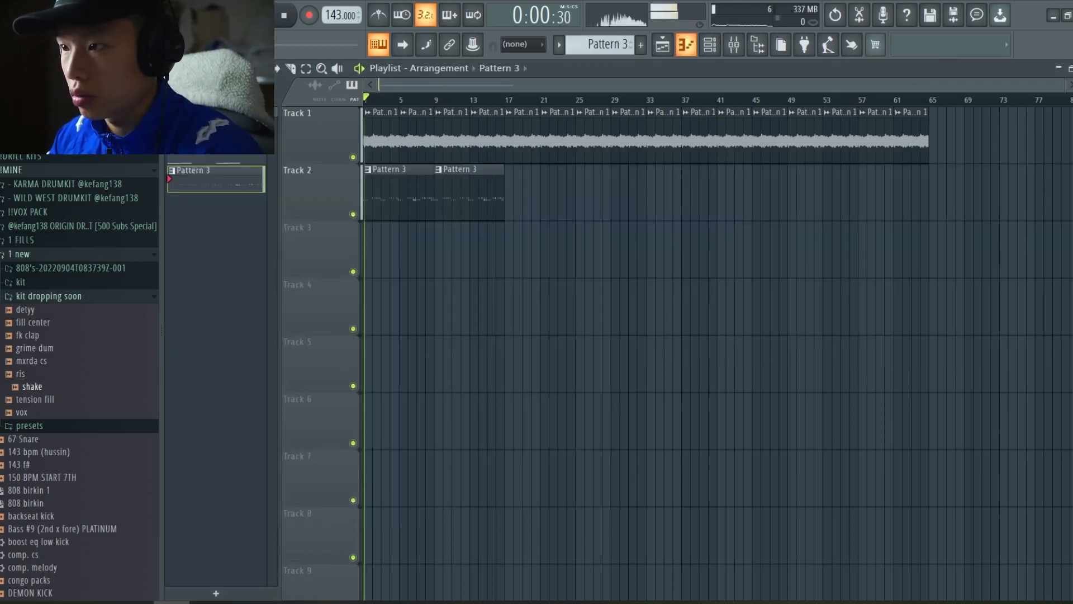
# Place half-bar F6 notes for the shake channel at the start of bars 1, 3 and 5.
pyautogui.press('F7')
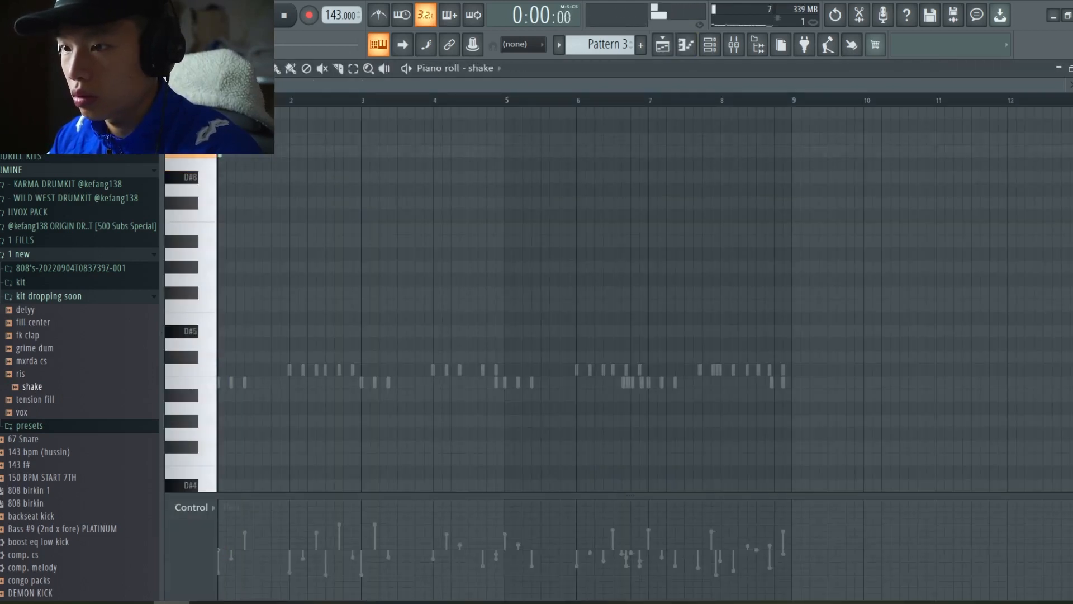
pyautogui.press('space')
pyautogui.press('space')
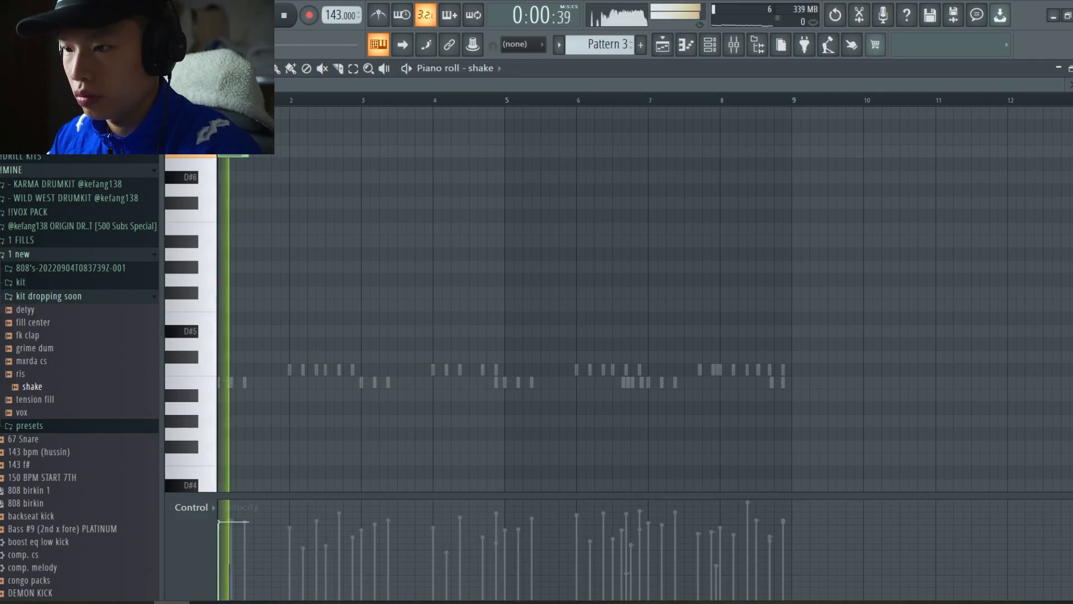
pyautogui.moveTo(225, 152); pyautogui.dragTo(253, 152)
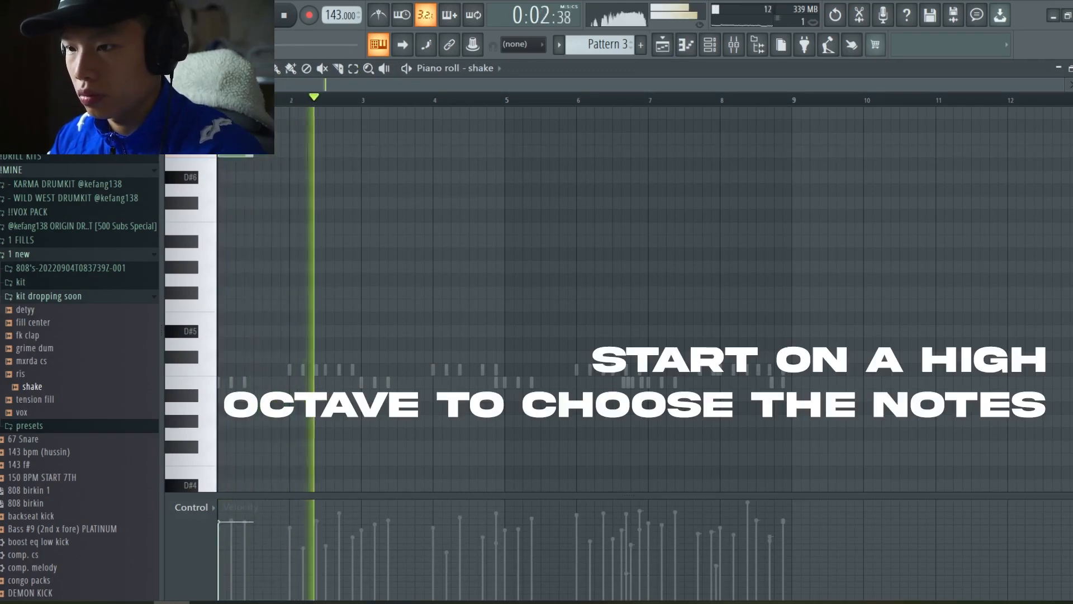
pyautogui.click(364, 152)
pyautogui.click(509, 152)
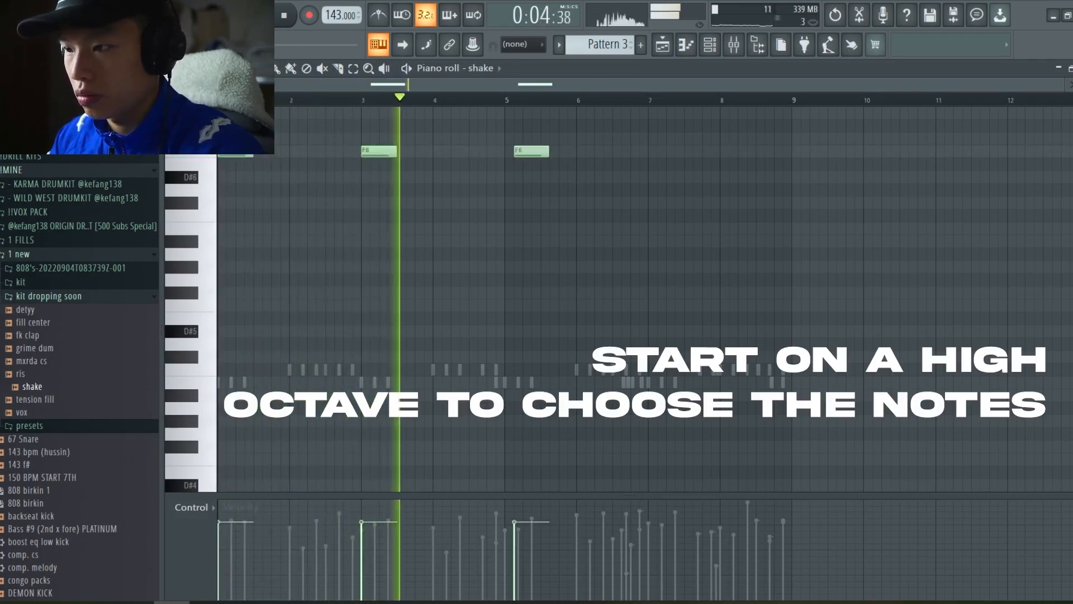
pyautogui.scroll(5, 509, 224)
pyautogui.press('space')
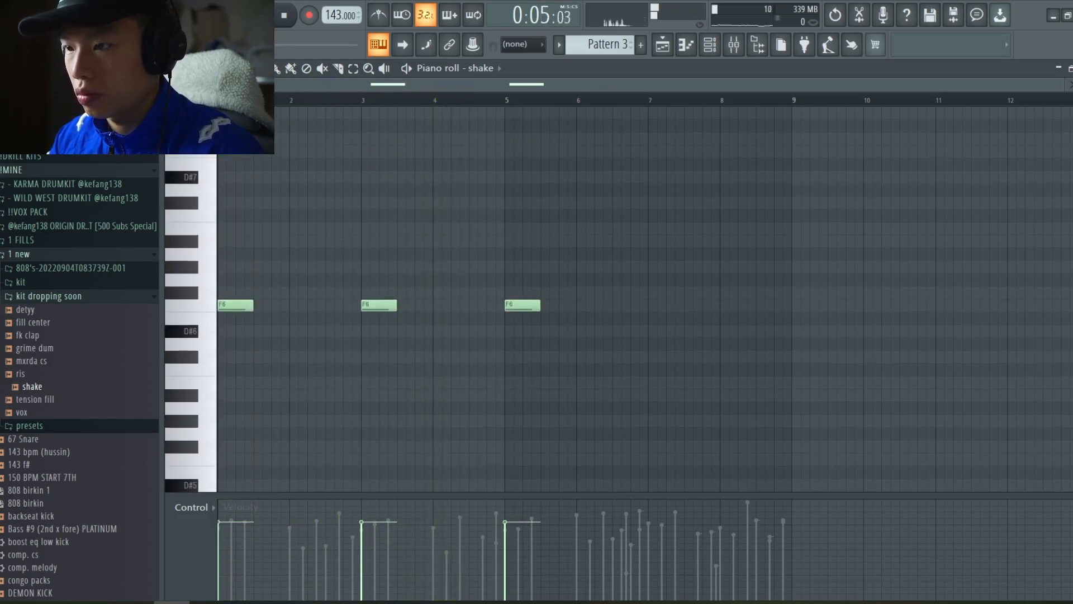
# Add two short G#6 shake notes late in bar 4 and half-bar F6 notes at mid-bar 6 and the start of bar 7.
pyautogui.press('space')
pyautogui.scroll(4, 472, 306)
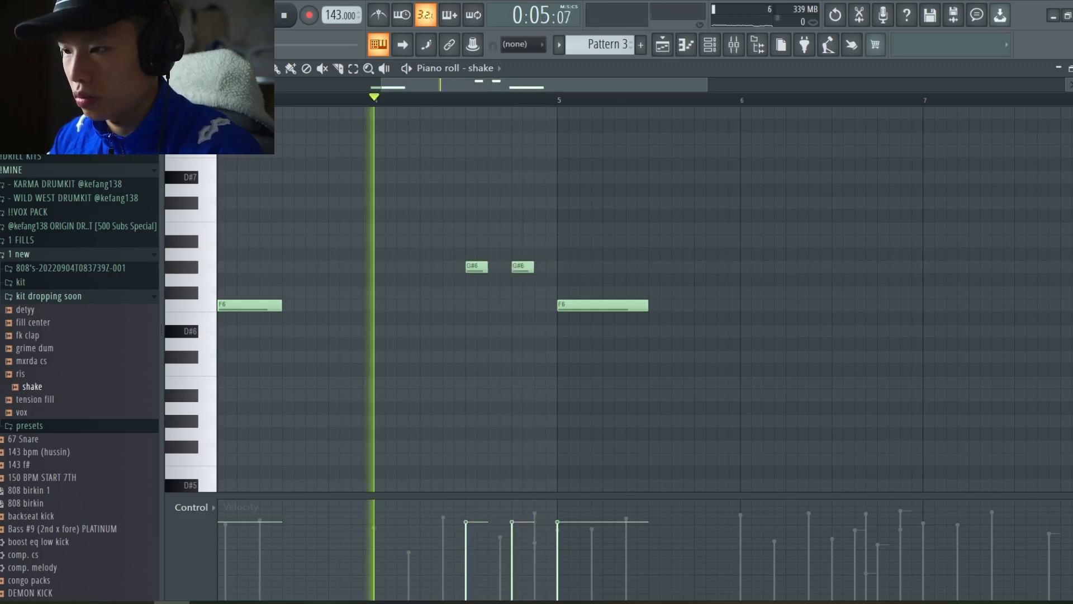
pyautogui.scroll(-4, 643, 296)
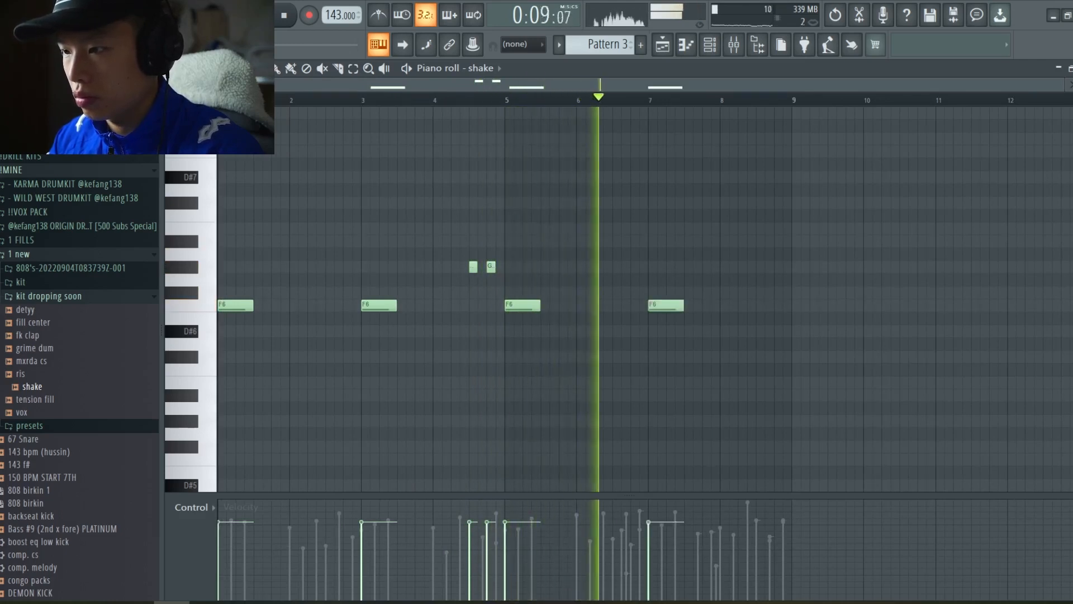
pyautogui.click(616, 305)
pyautogui.click(555, 100)
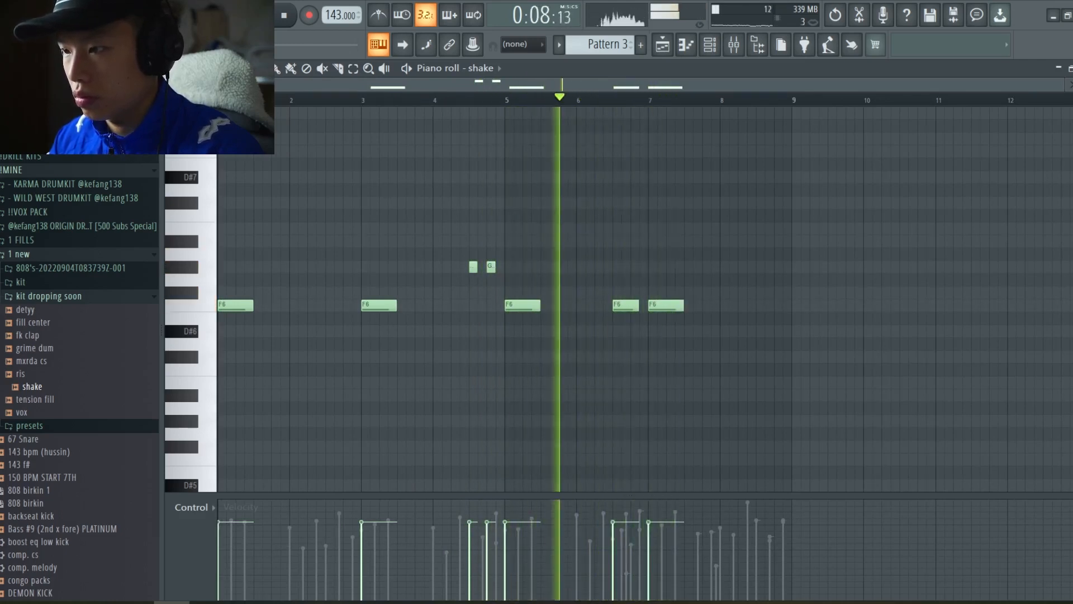
pyautogui.scroll(2, 604, 100)
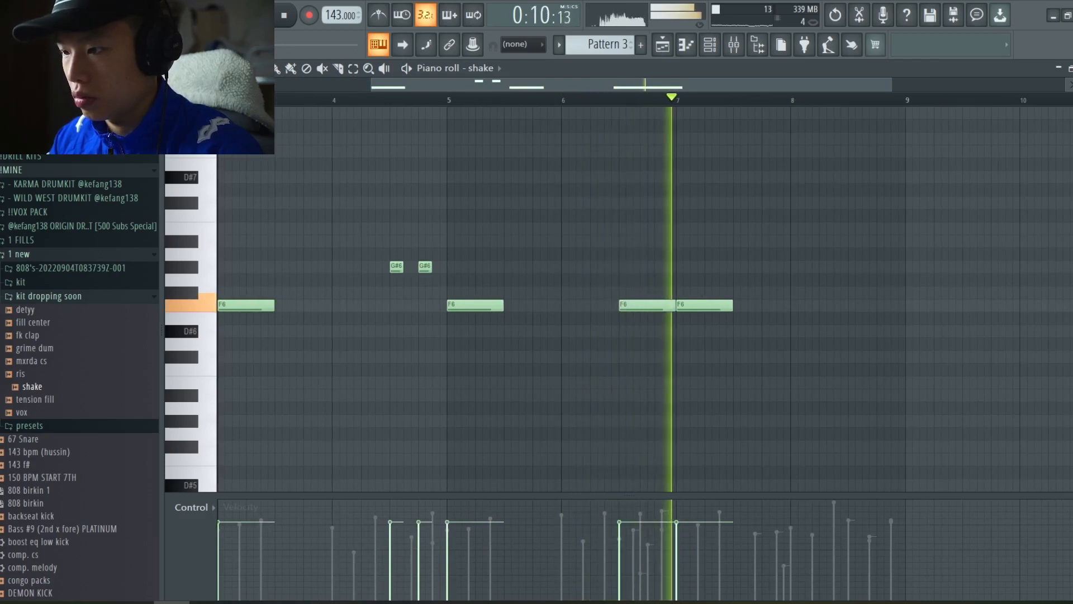
pyautogui.scroll(-2, 604, 100)
# Transpose all the shake notes down one octave and play the pattern.
pyautogui.scroll(3, 643, 299)
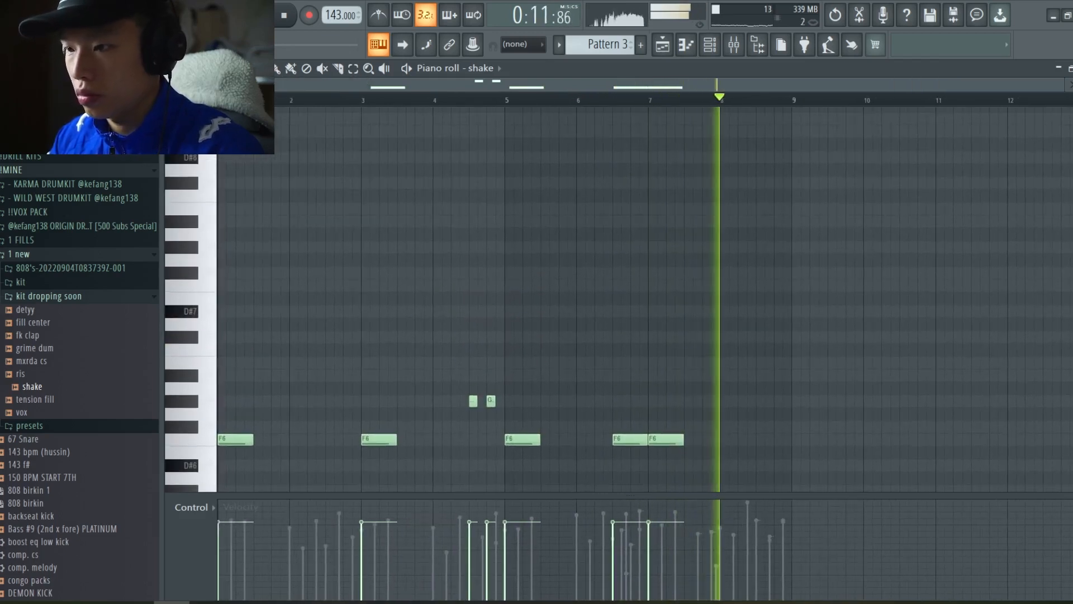
pyautogui.scroll(-5, 643, 299)
pyautogui.hotkey('ctrl', 'Down')
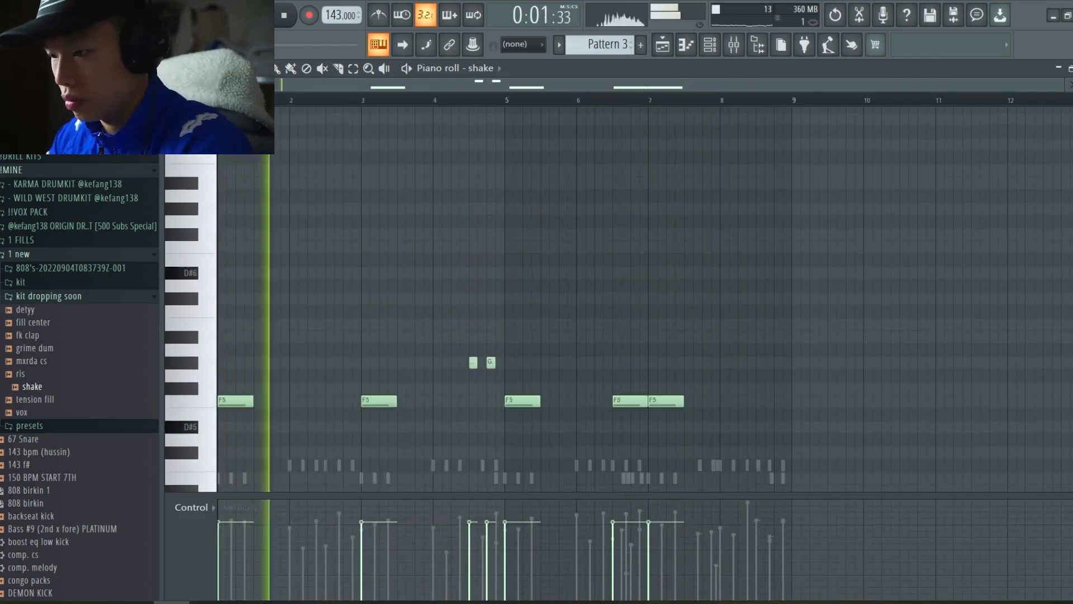
pyautogui.press('space')
pyautogui.press('space')
# Add a half-bar F5 shake note at mid-bar 2, place a shorter F5 slide note over it and play it back.
pyautogui.scroll(-3, 643, 299)
pyautogui.scroll(2, 603, 100)
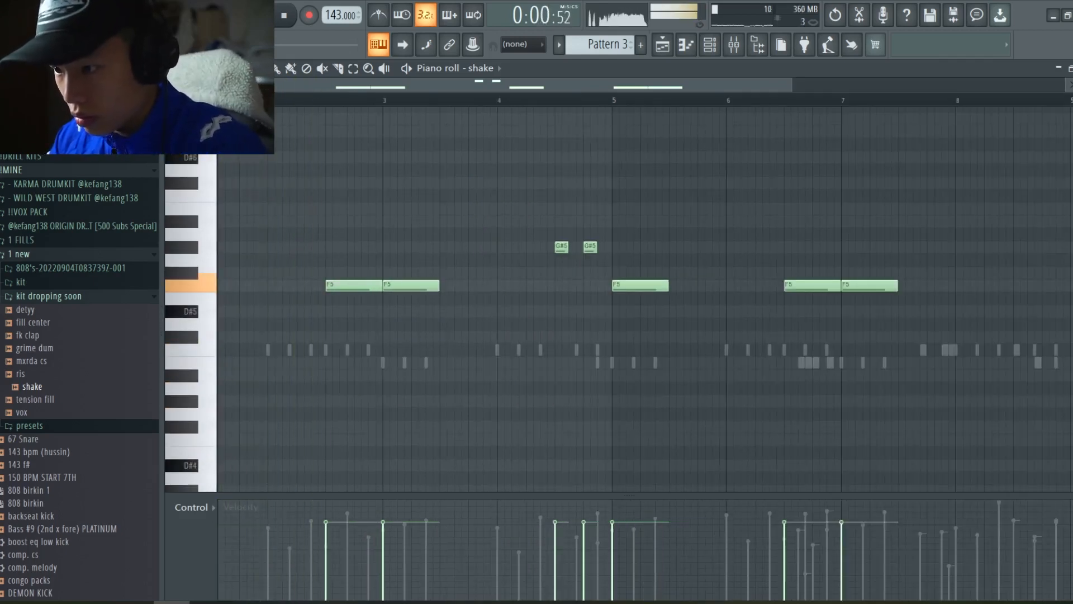
pyautogui.press('space')
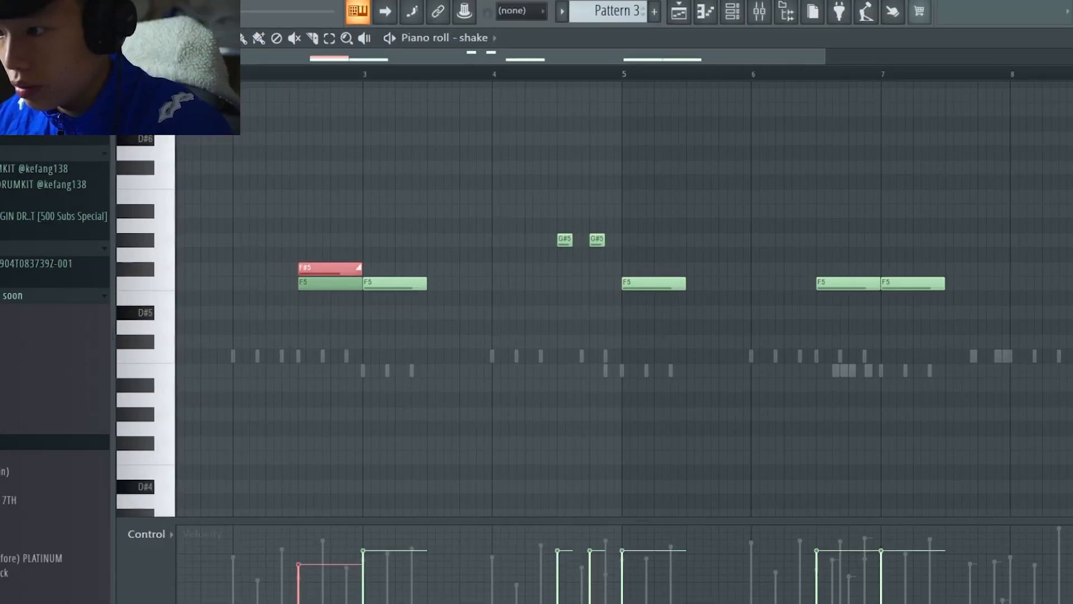
pyautogui.moveTo(360, 269)
pyautogui.mouseDown()
pyautogui.moveTo(336, 269)
pyautogui.moveTo(329, 283)
pyautogui.moveTo(352, 284)
pyautogui.mouseUp()
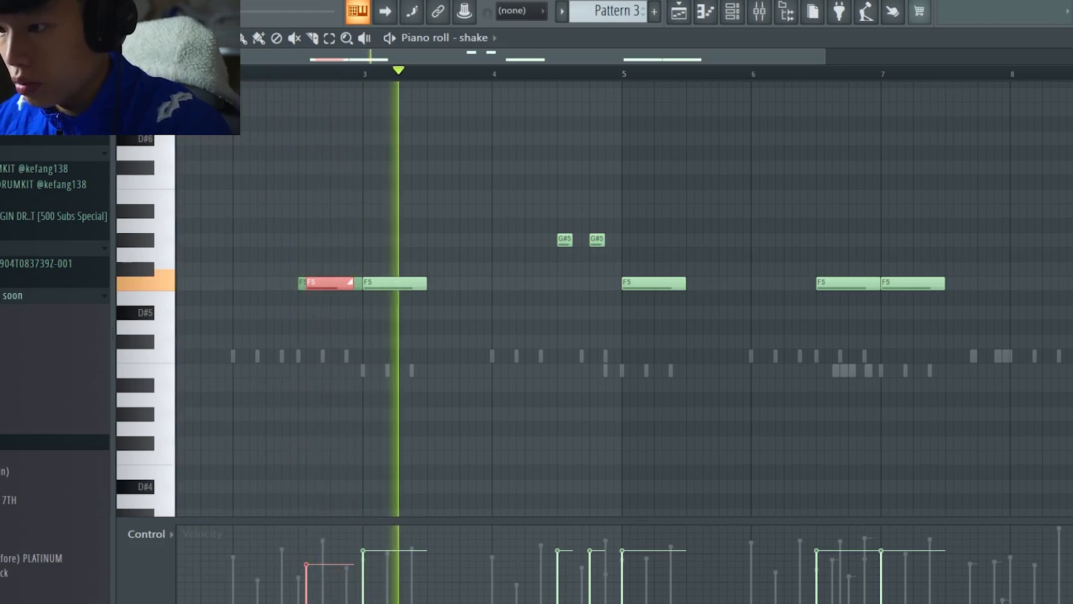
pyautogui.press('space')
pyautogui.press('space')
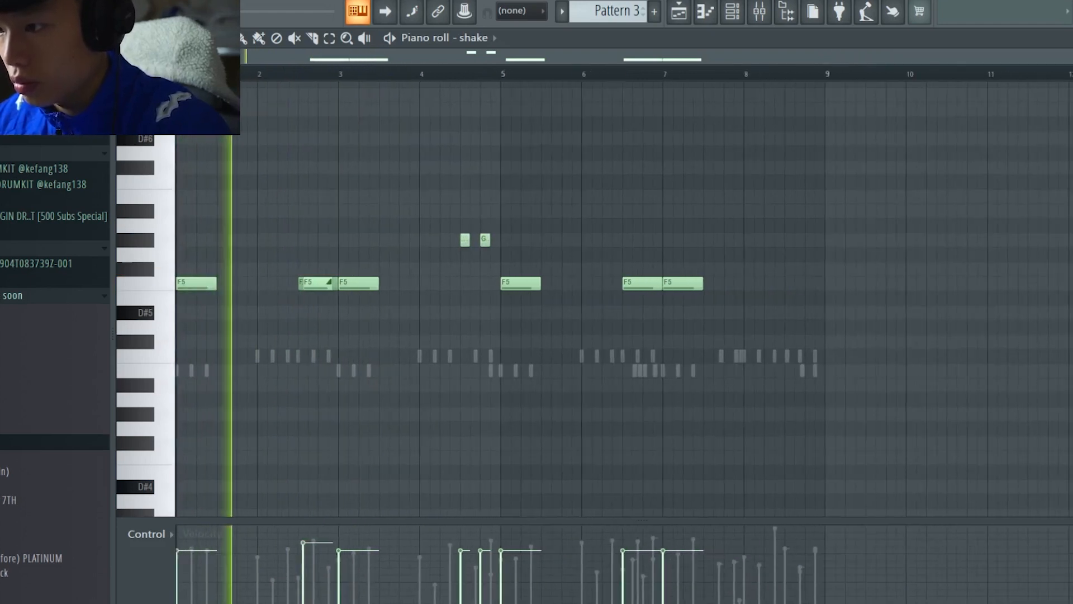
# Add a short F5 shake note before mid-bar 6 and two G#5 notes following the F5 in bar 7.
pyautogui.scroll(3, 580, 297)
pyautogui.scroll(-3, 457, 296)
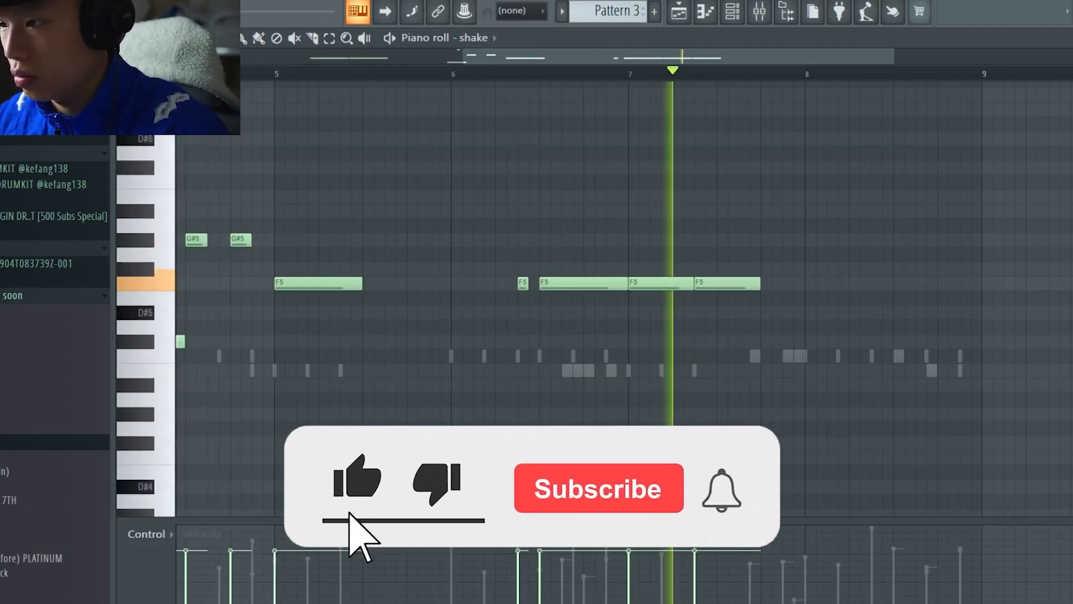
pyautogui.click(766, 226)
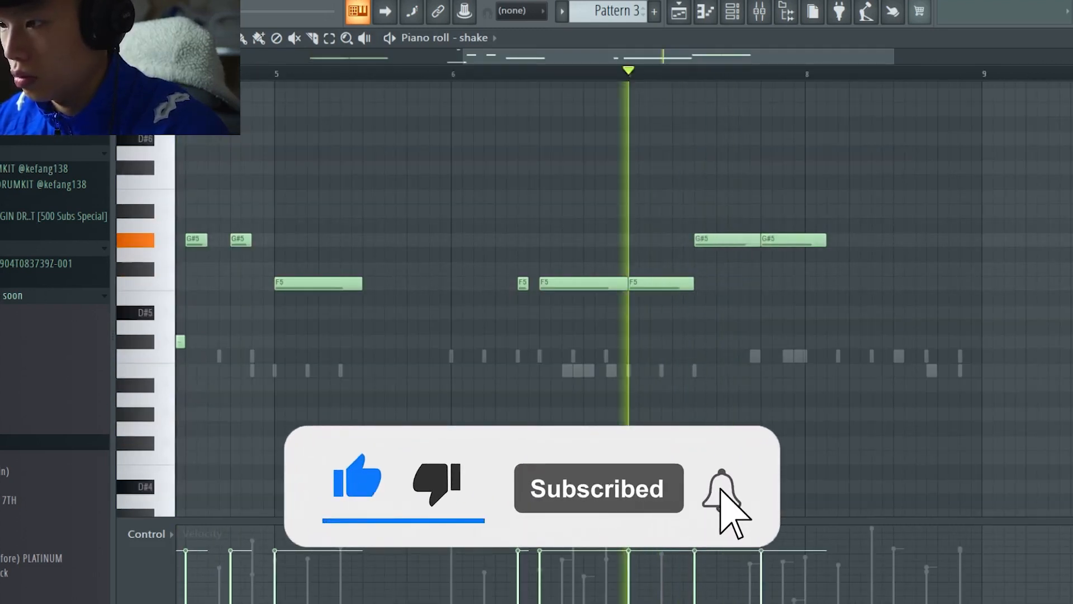
# Extend the first G#5 shake note in bar 7 to half a bar and raise the note following it to A#5.
pyautogui.rightClick(783, 241)
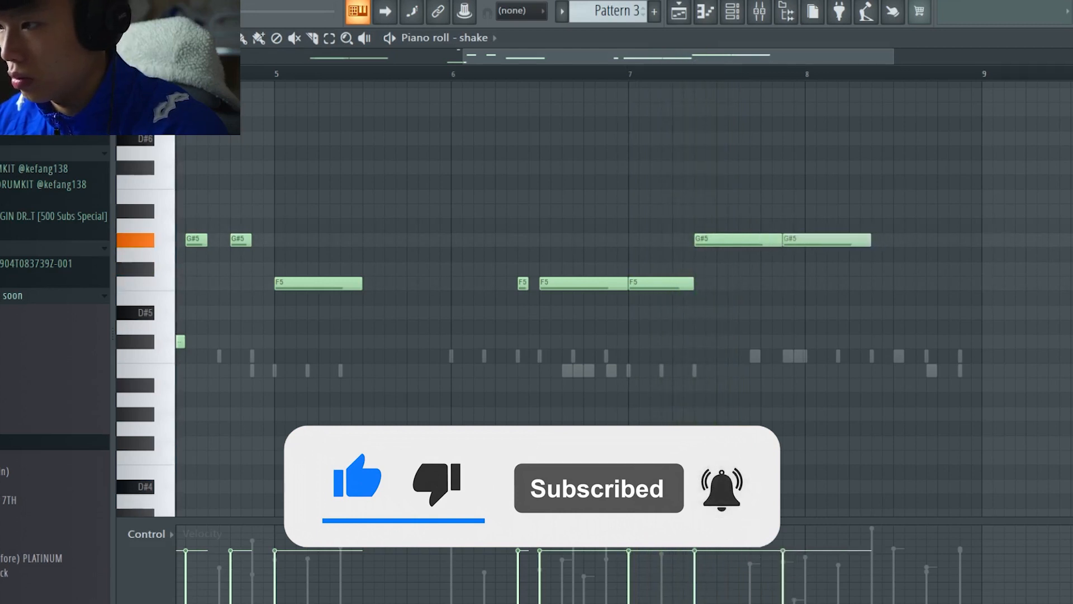
pyautogui.moveTo(794, 241); pyautogui.dragTo(794, 211)
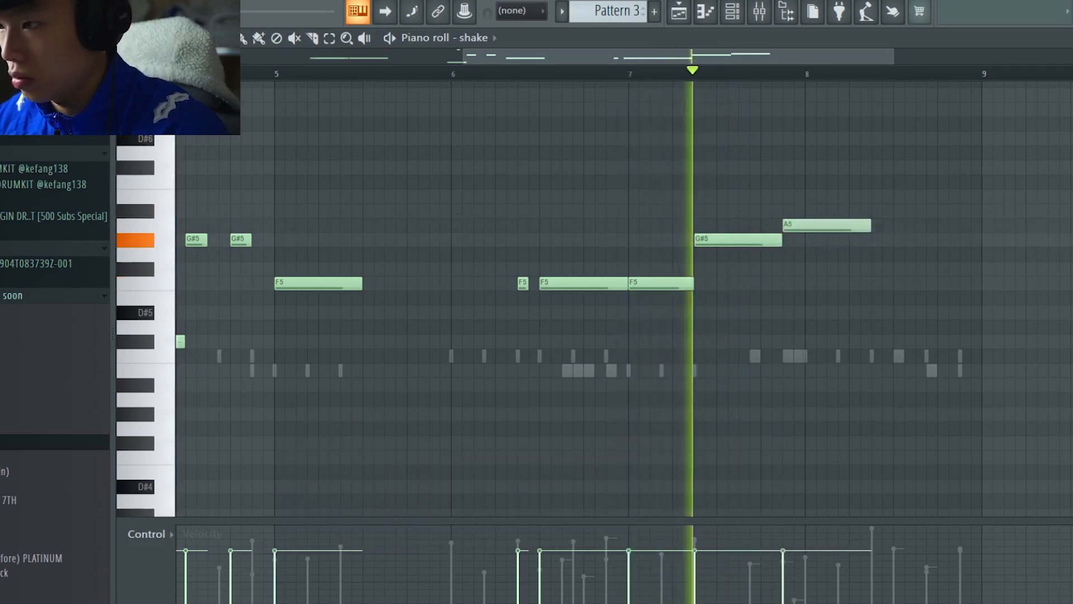
pyautogui.moveTo(793, 226); pyautogui.dragTo(793, 211)
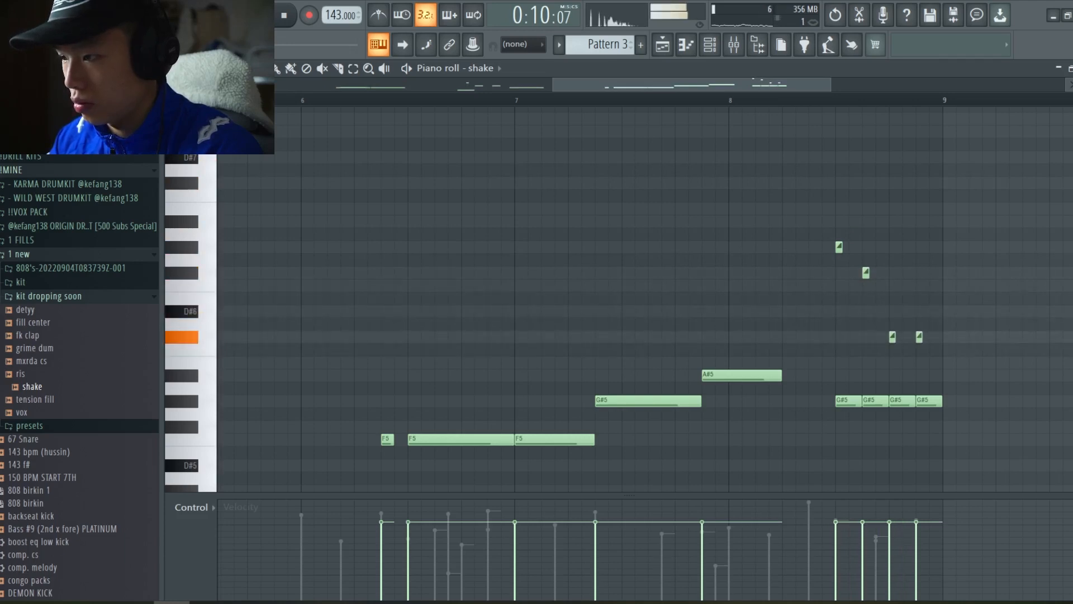
# Tune the slide notes over the late bar 8 G#5 run to G#6, G6, C#6 and C6, and add a short A5 note before the run.
pyautogui.moveTo(866, 273); pyautogui.dragTo(866, 285)
pyautogui.scroll(-2, 848, 286)
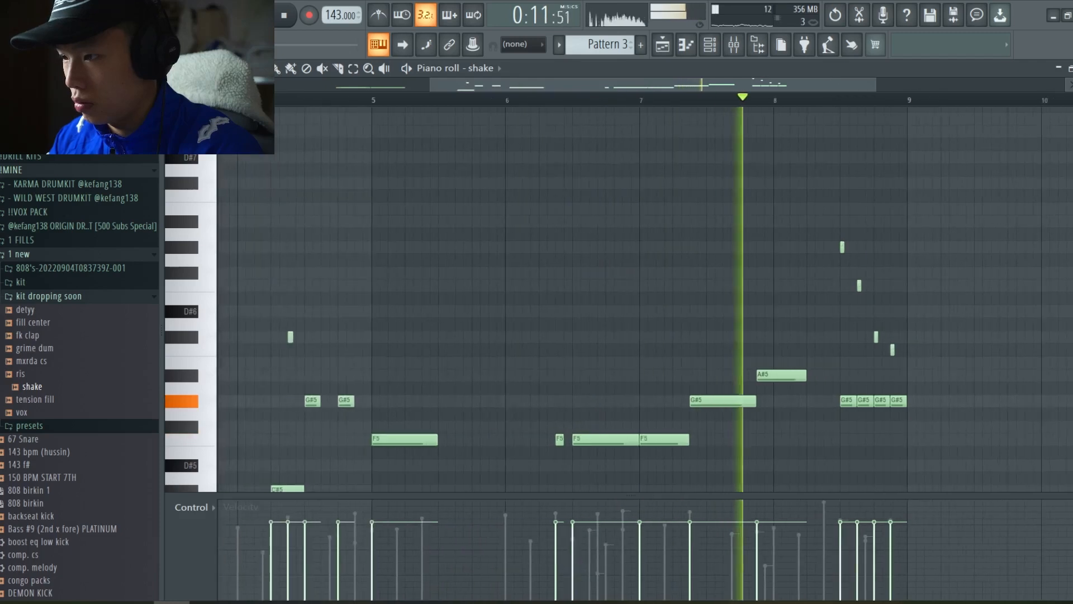
pyautogui.scroll(-2, 839, 286)
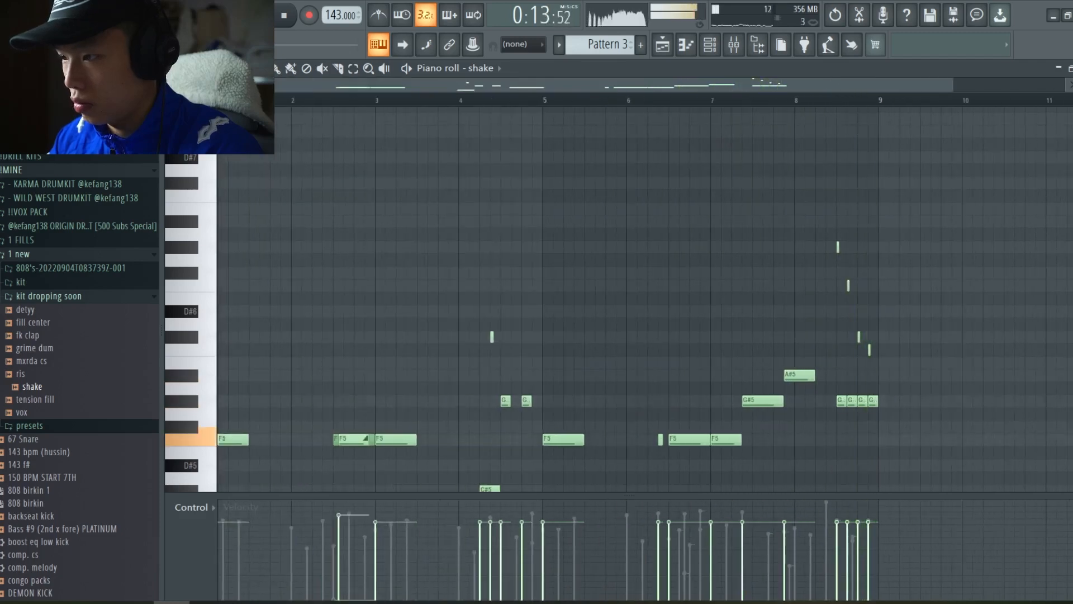
pyautogui.scroll(2, 831, 285)
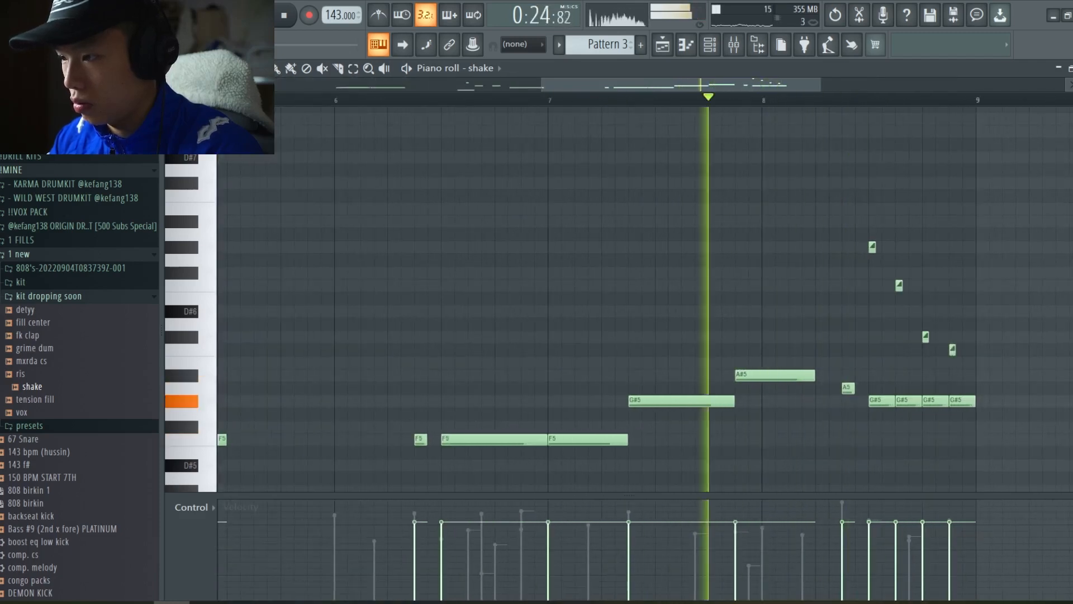
pyautogui.scroll(3, 830, 286)
pyautogui.scroll(1, 882, 286)
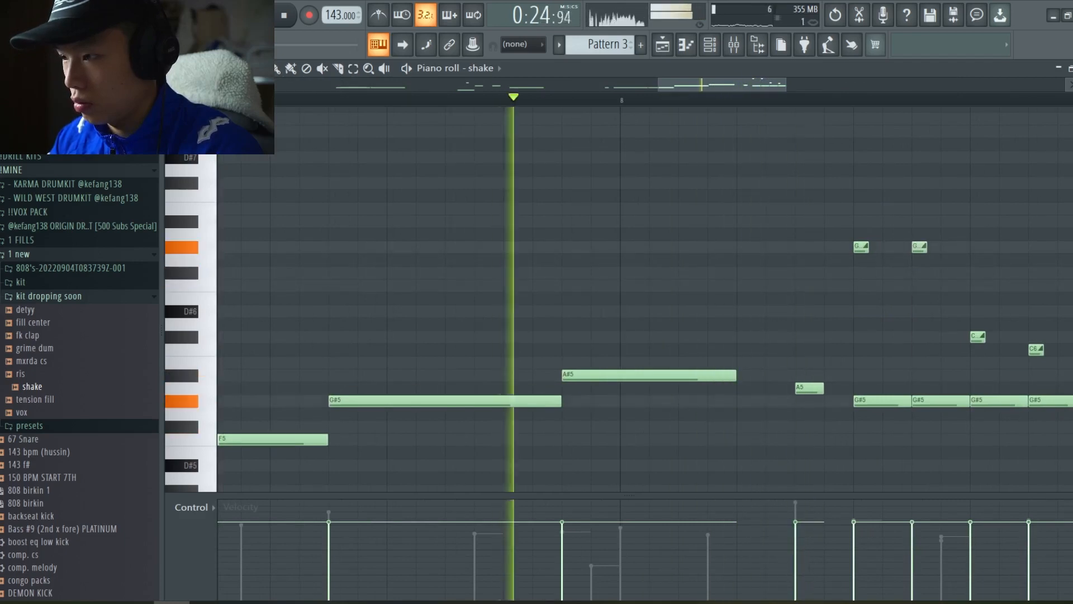
pyautogui.scroll(-2, 882, 285)
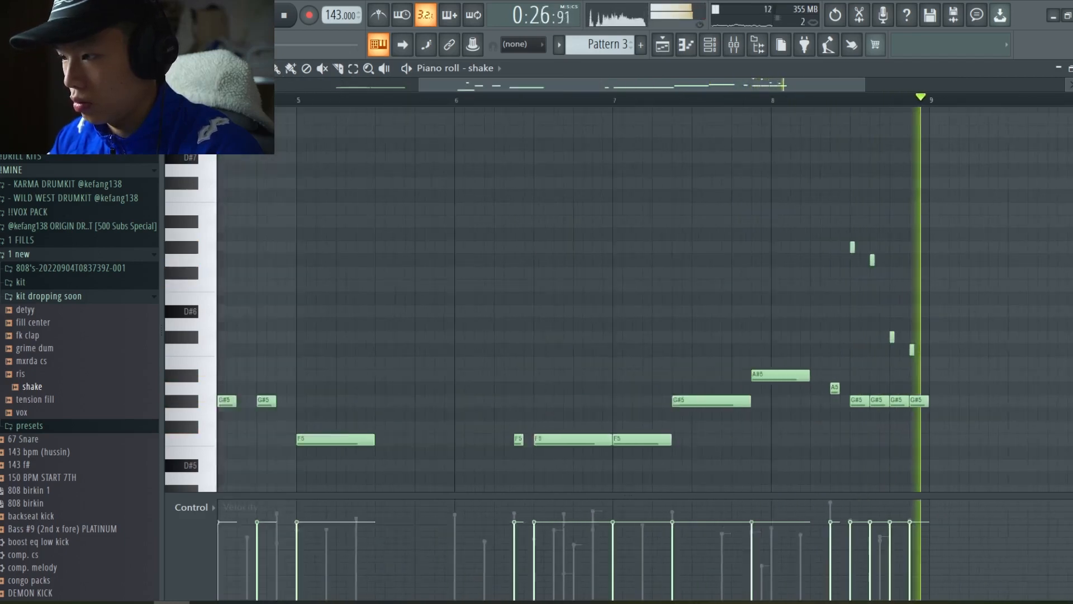
pyautogui.scroll(-3, 681, 286)
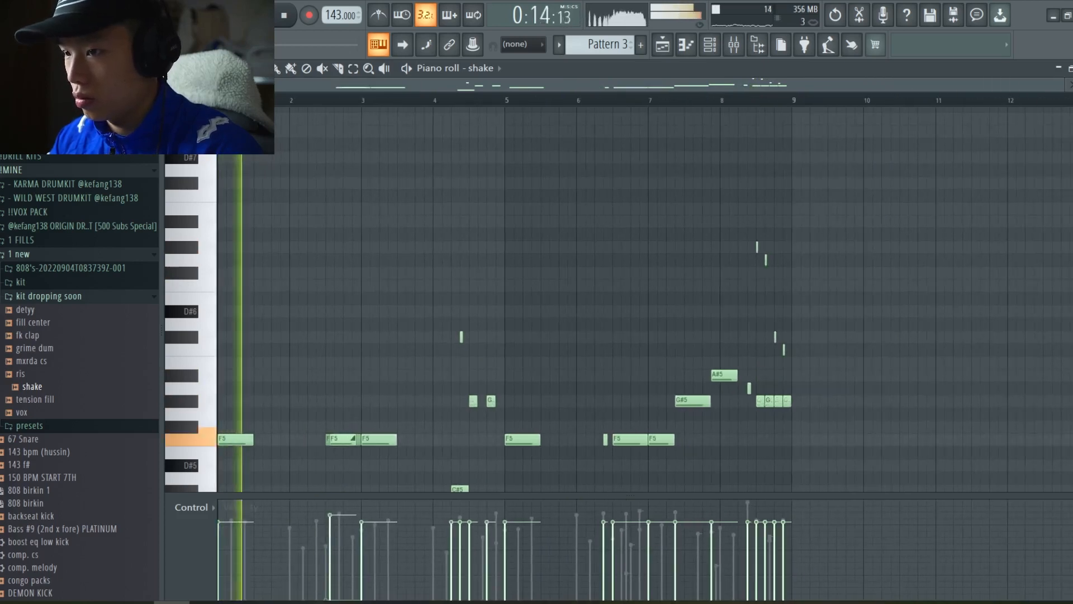
# Replace the Fruity Limiter on the Master track with TR5 Classic Clipper and choose Fruity Parametric EQ 2 for effect slot 9.
pyautogui.press('F9')
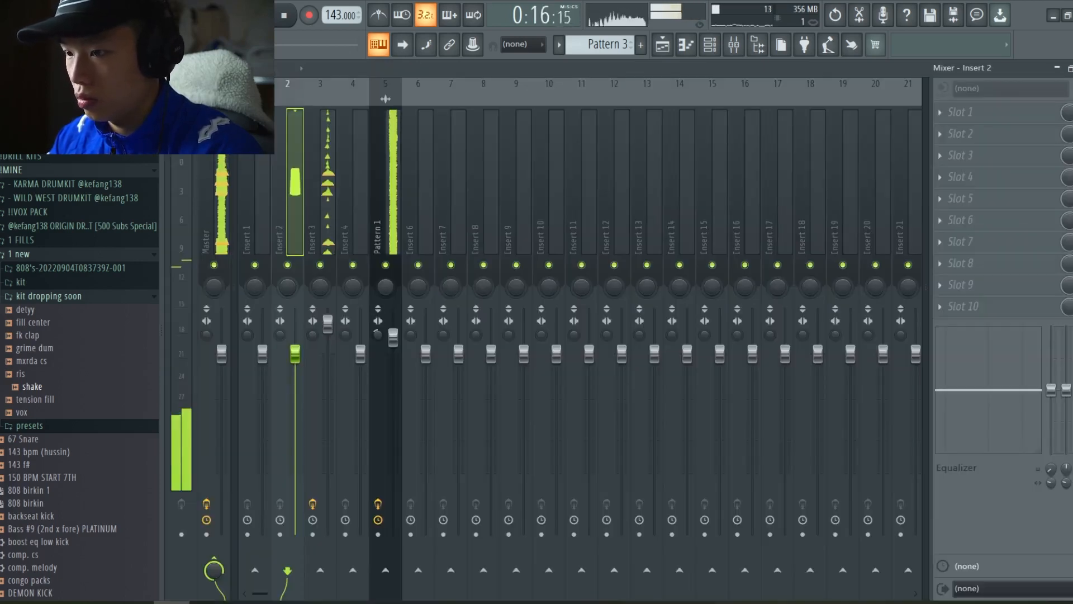
pyautogui.click(214, 235)
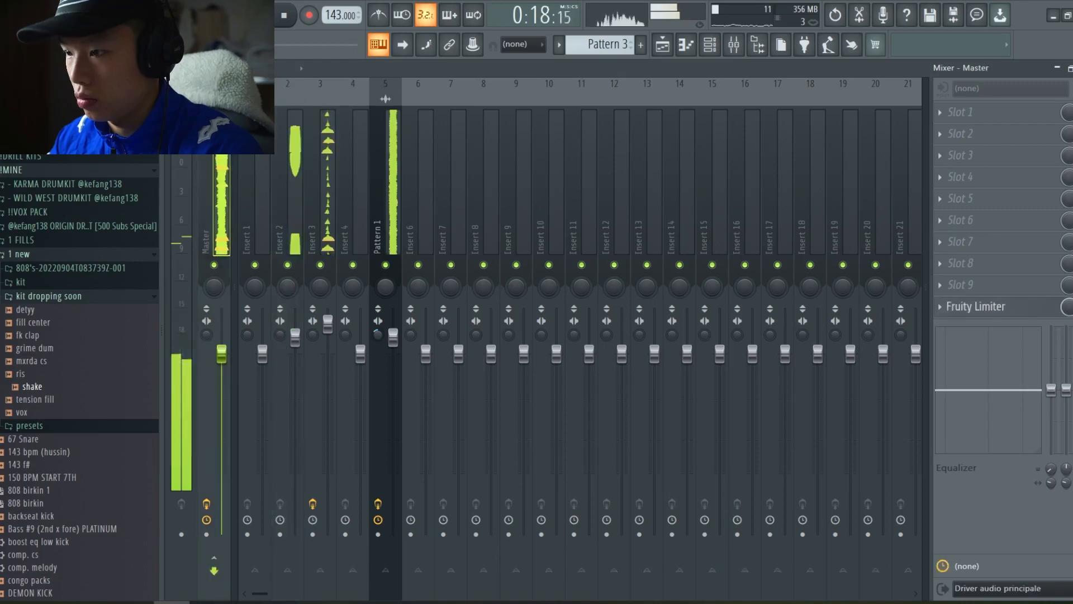
pyautogui.click(939, 307)
pyautogui.moveTo(951, 278)
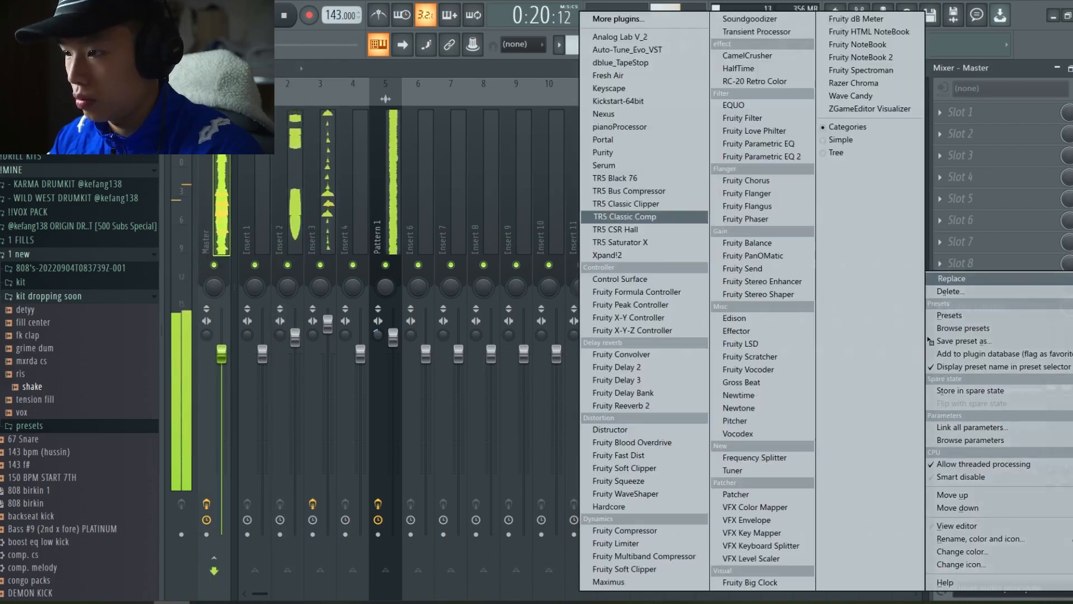
pyautogui.click(625, 203)
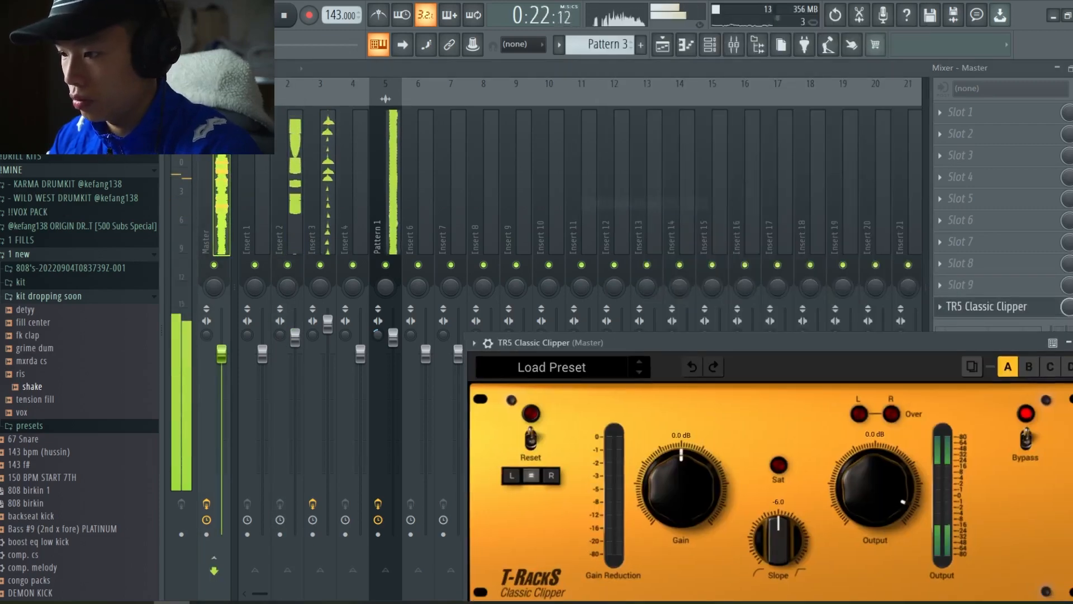
pyautogui.click(940, 285)
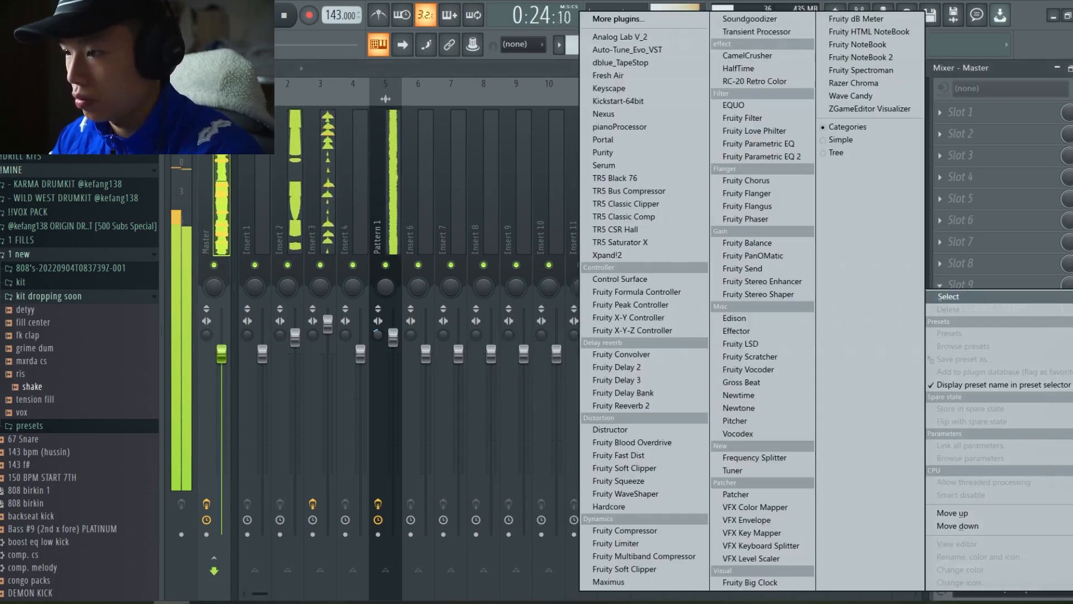
pyautogui.click(763, 156)
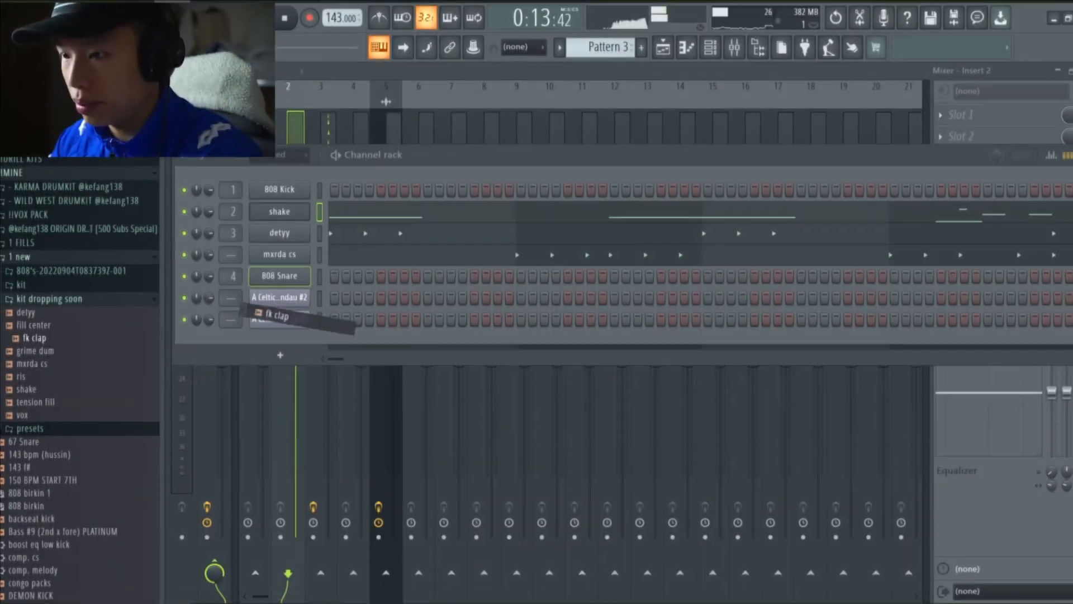
# Replace the 808 Snare sample with fk clap and place claps at mid-bars 1, 3, 5 and 7 and late in bars 4, 6 and 8.
pyautogui.moveTo(273, 283); pyautogui.dragTo(275, 277)
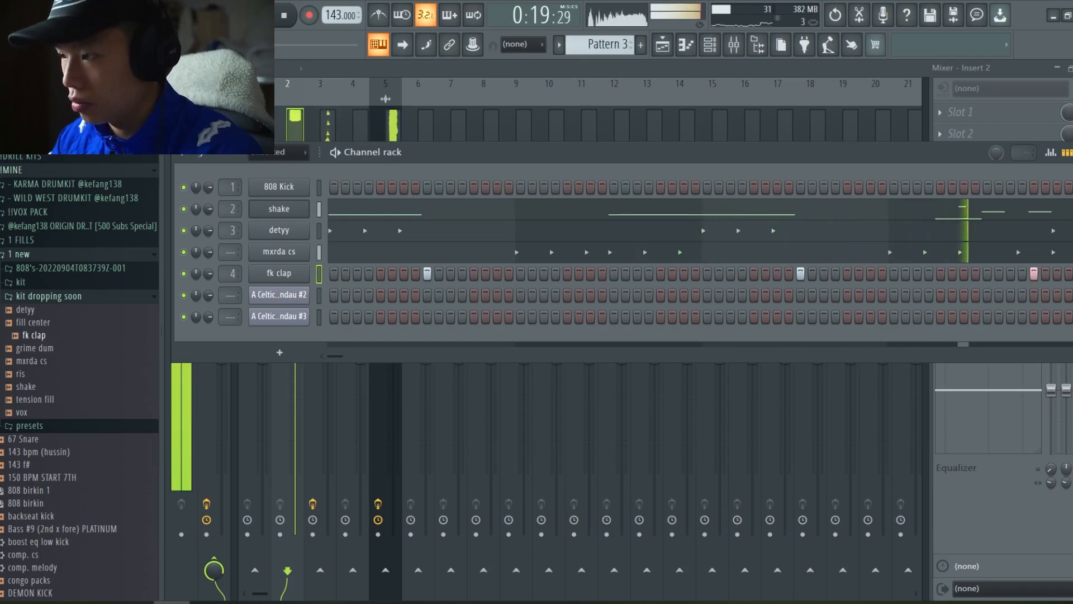
pyautogui.press('F7')
pyautogui.scroll(-3, 643, 302)
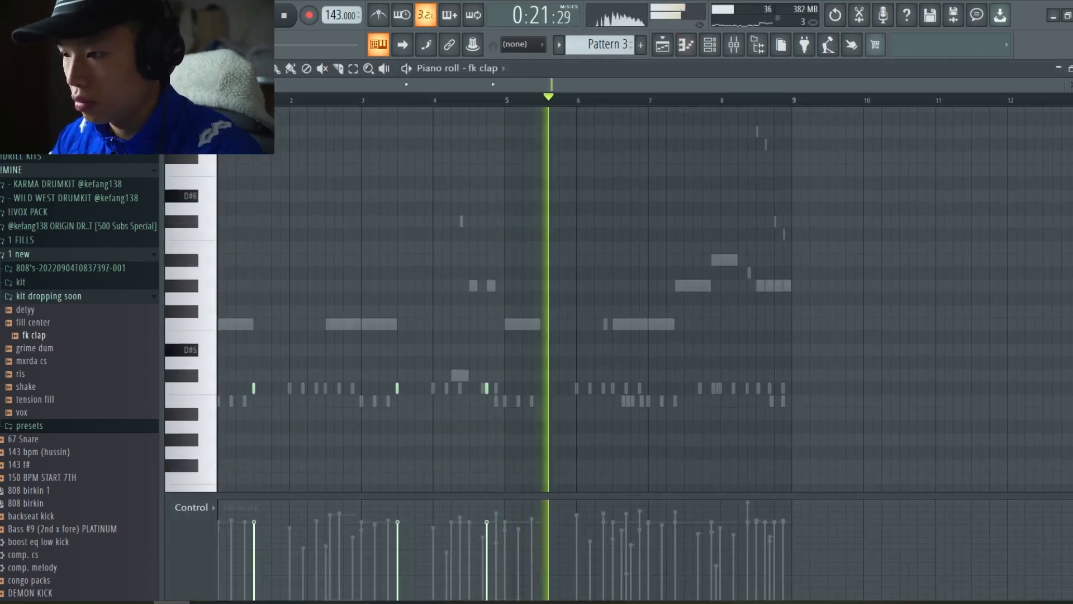
pyautogui.moveTo(504, 100); pyautogui.dragTo(792, 99)
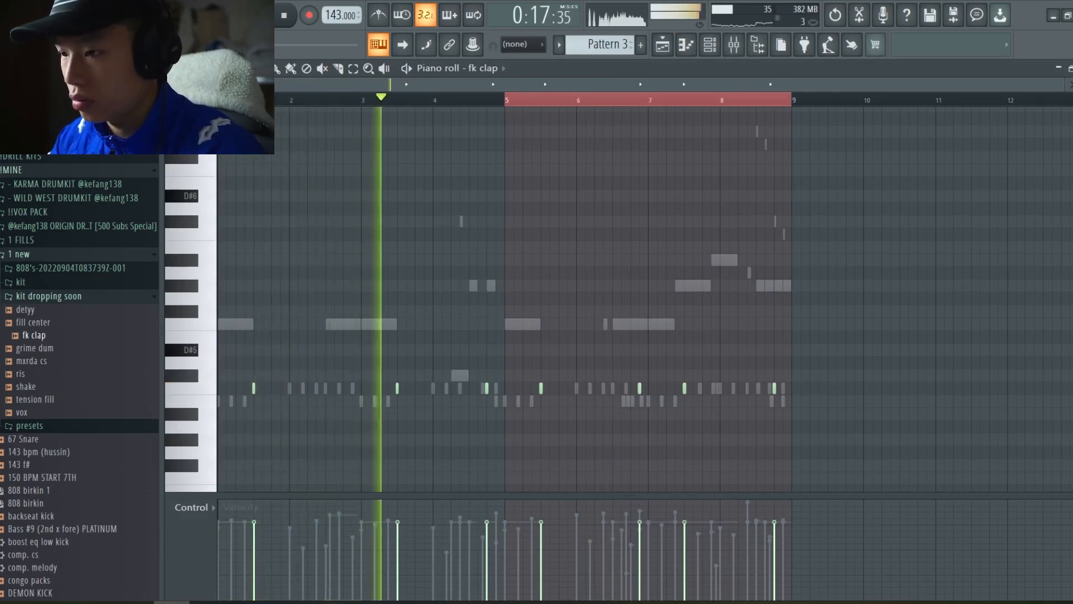
# Add quieter fk clap notes late in bar 3 and shortly before the middle of bar 6.
pyautogui.click(425, 388)
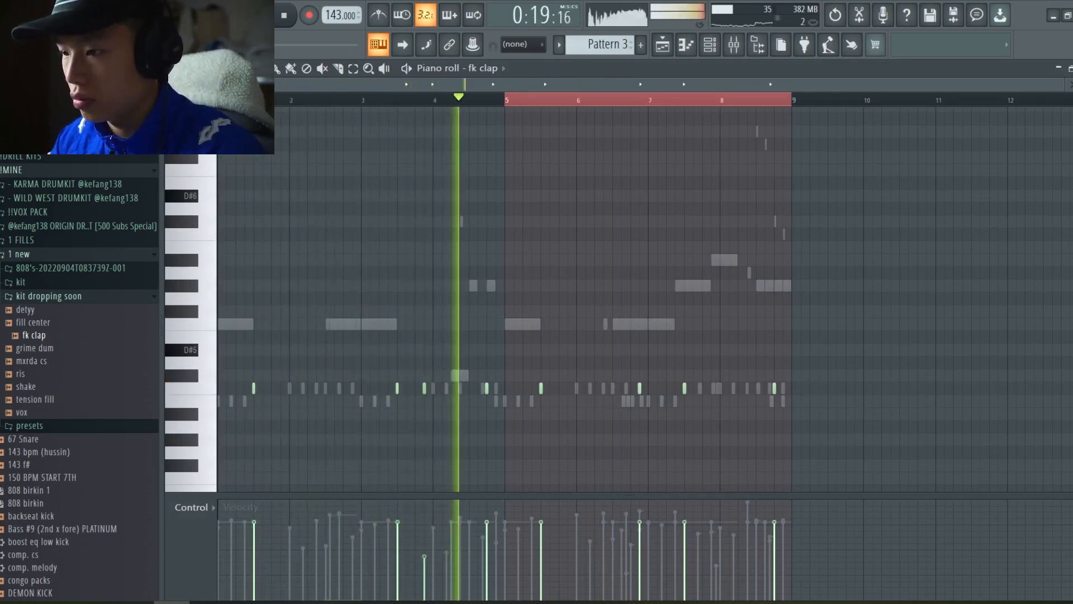
pyautogui.scroll(1, 678, 336)
pyautogui.scroll(-1, 677, 335)
pyautogui.scroll(1, 585, 335)
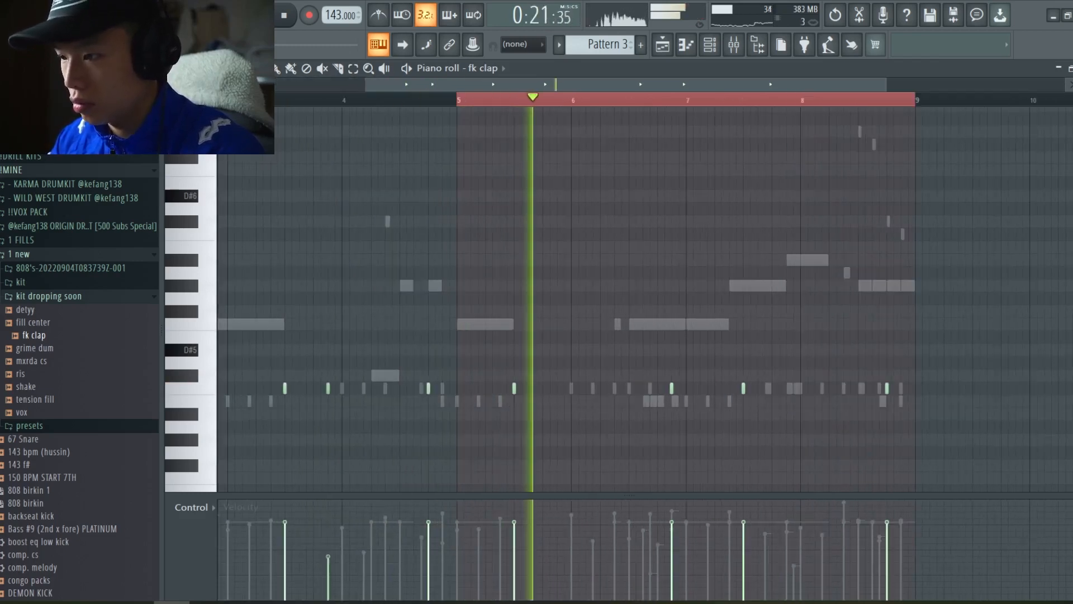
pyautogui.scroll(-1, 587, 336)
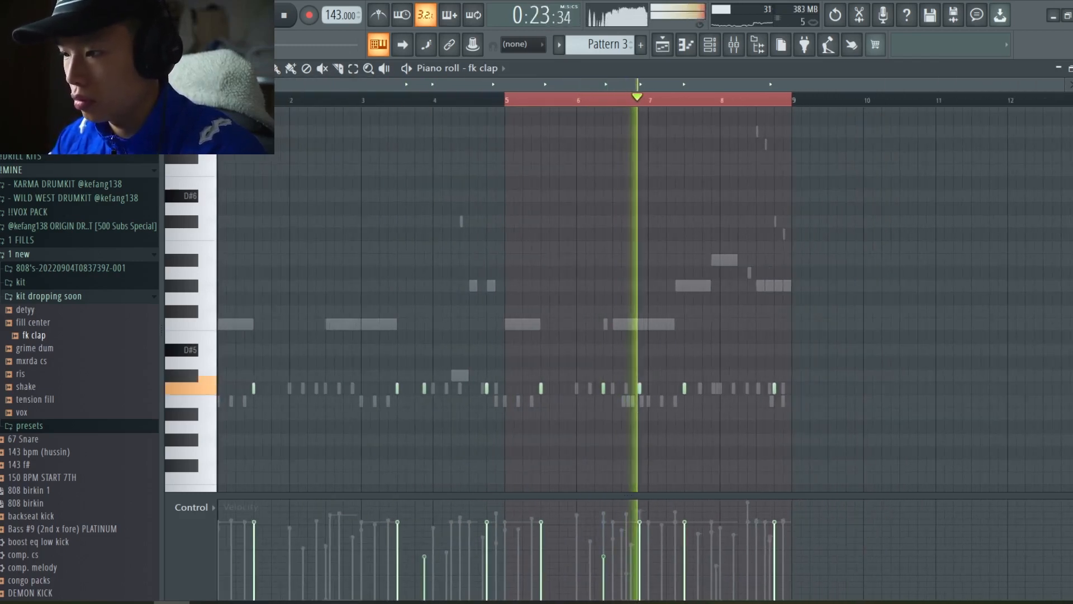
pyautogui.scroll(2, 747, 336)
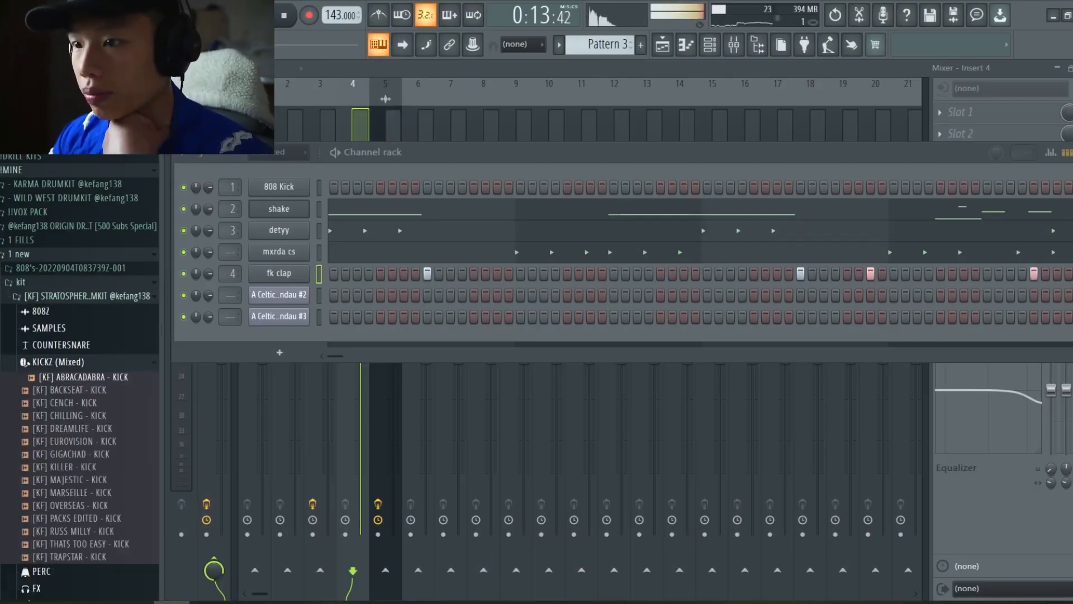
# Load the [KF] ABRACADABRA - KICK sample into the 808 Kick channel and open its miscellaneous settings.
pyautogui.moveTo(278, 212); pyautogui.dragTo(279, 209)
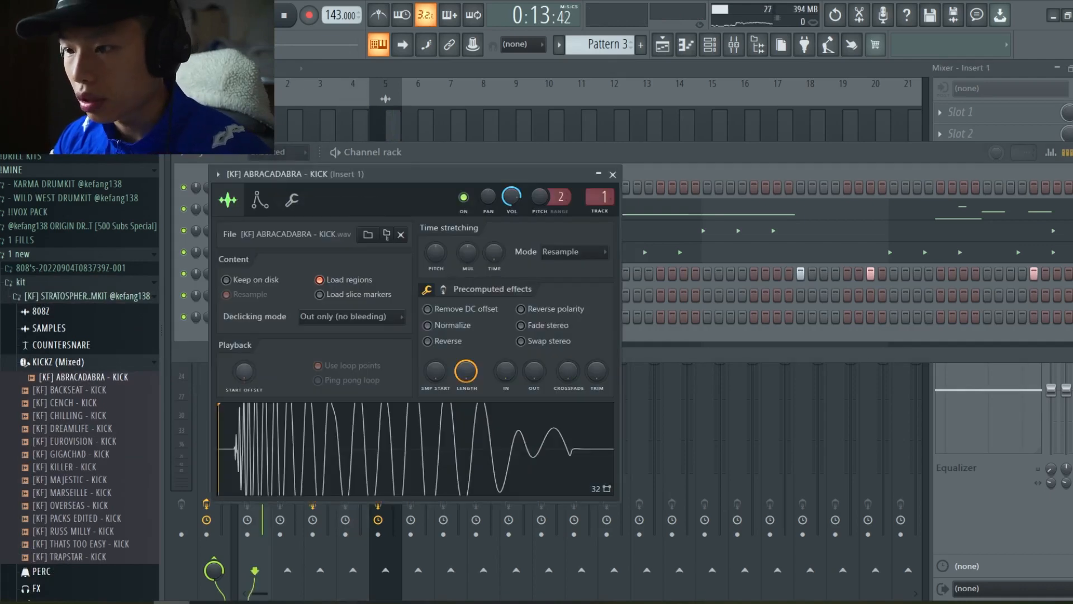
pyautogui.click(292, 199)
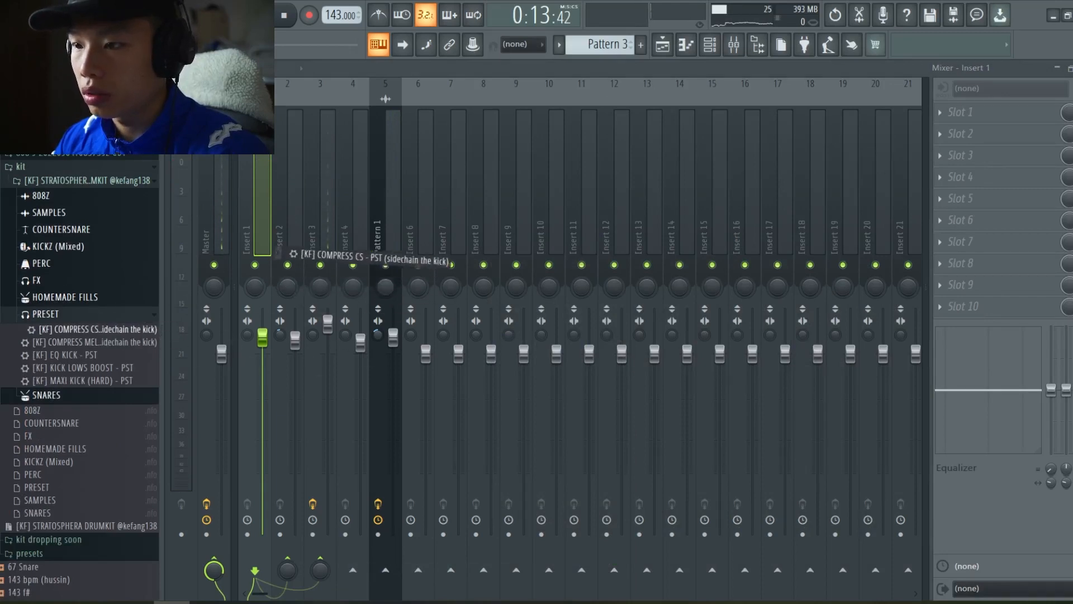
# Load the COMPRESS CS sidechain preset on Insert 2 and the COMPRESS MELO preset on the Pattern 1 track, and slightly lower Insert 1's level.
pyautogui.moveTo(280, 253); pyautogui.dragTo(320, 246)
pyautogui.moveTo(386, 98); pyautogui.dragTo(386, 98)
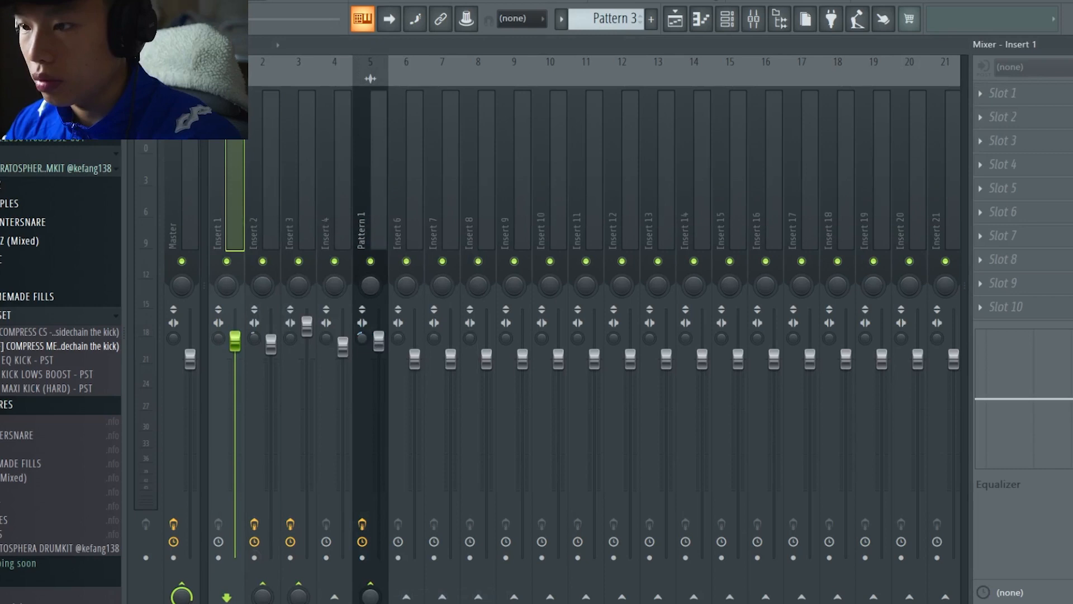
pyautogui.click(377, 88)
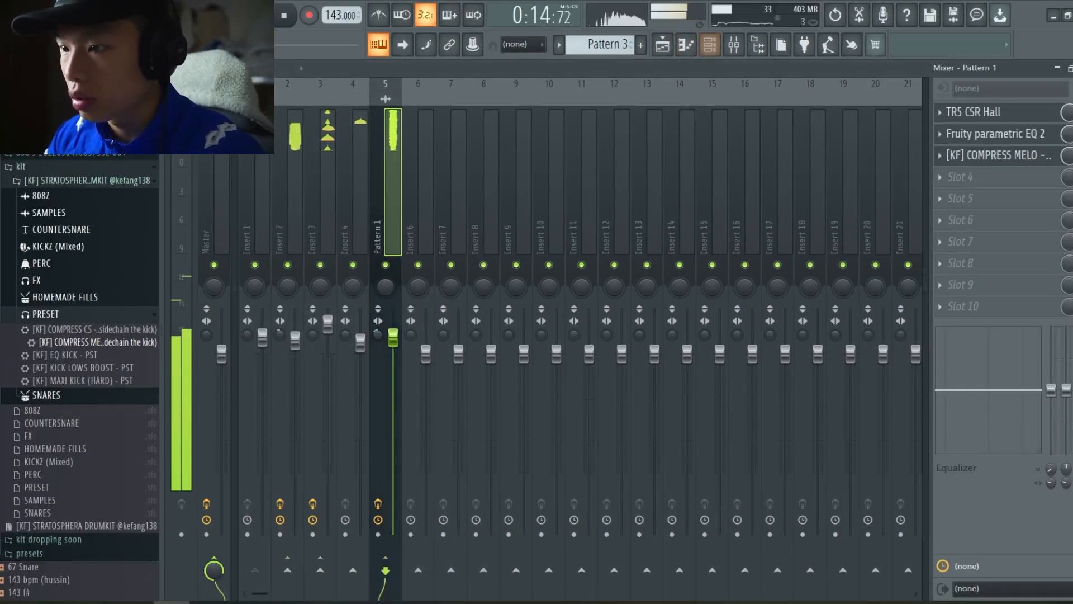
pyautogui.moveTo(262, 337); pyautogui.dragTo(262, 348)
# Place kicks at the start of bars 1, 3, 5, 7, around mid-bars 4, 6, 7, 8, and a quieter one late in bar 4.
pyautogui.press('F6')
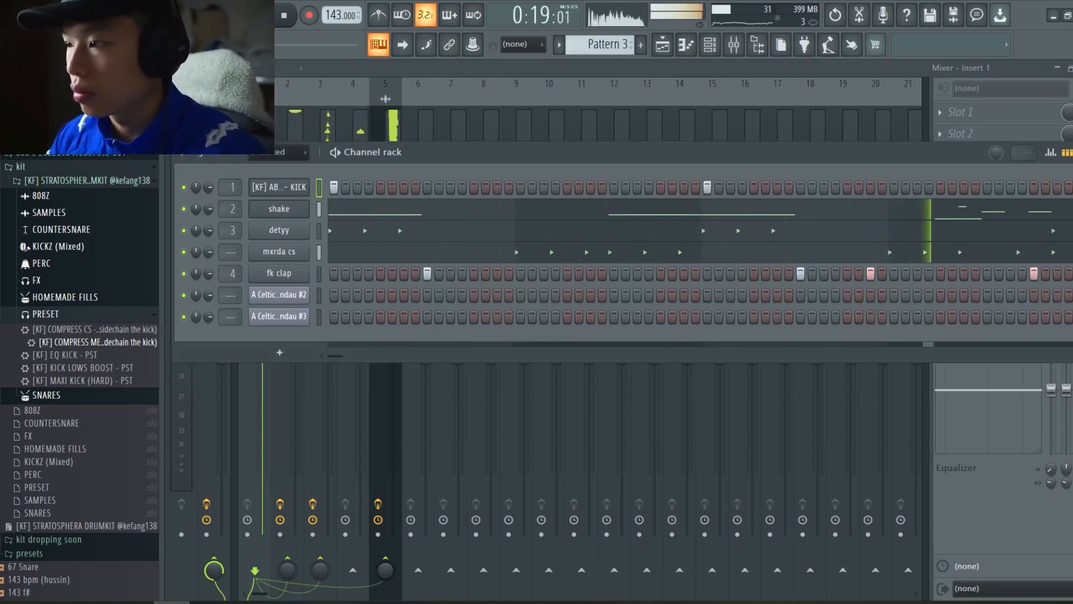
pyautogui.press('F7')
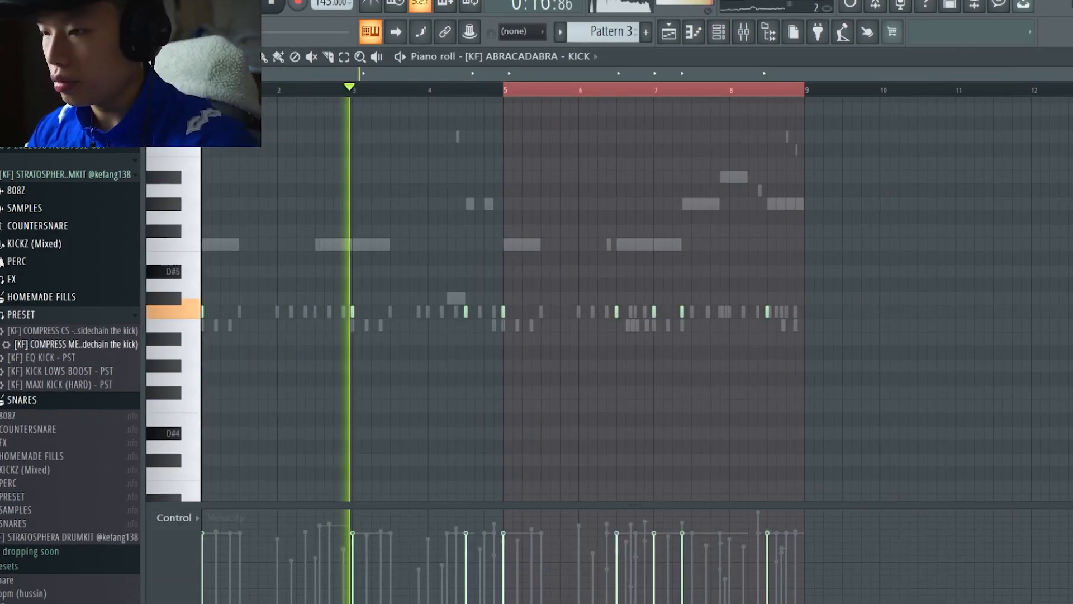
pyautogui.scroll(3, 465, 312)
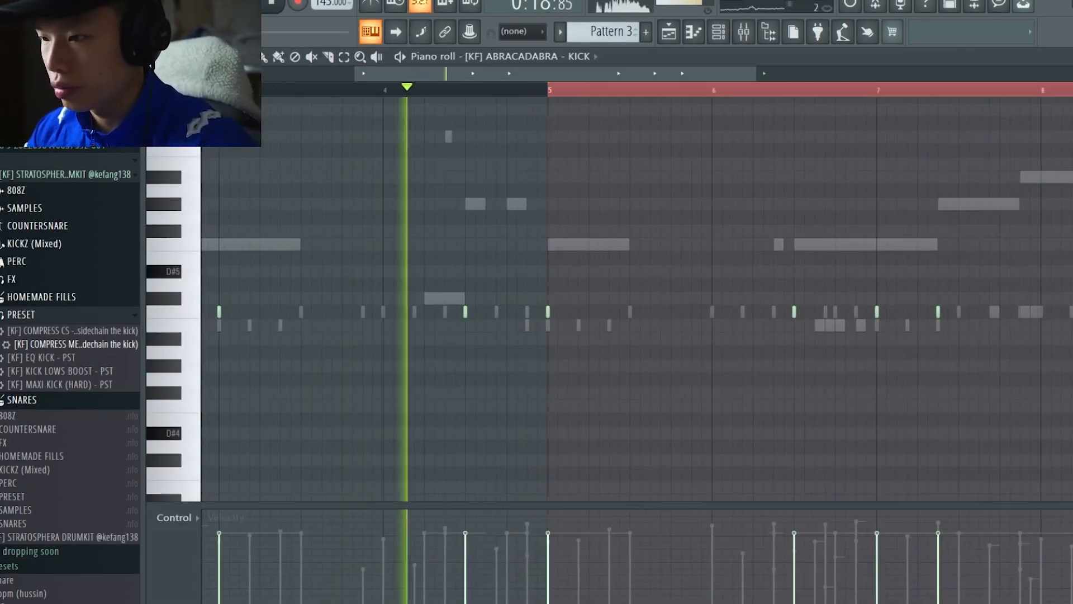
pyautogui.click(529, 312)
pyautogui.scroll(-4, 468, 312)
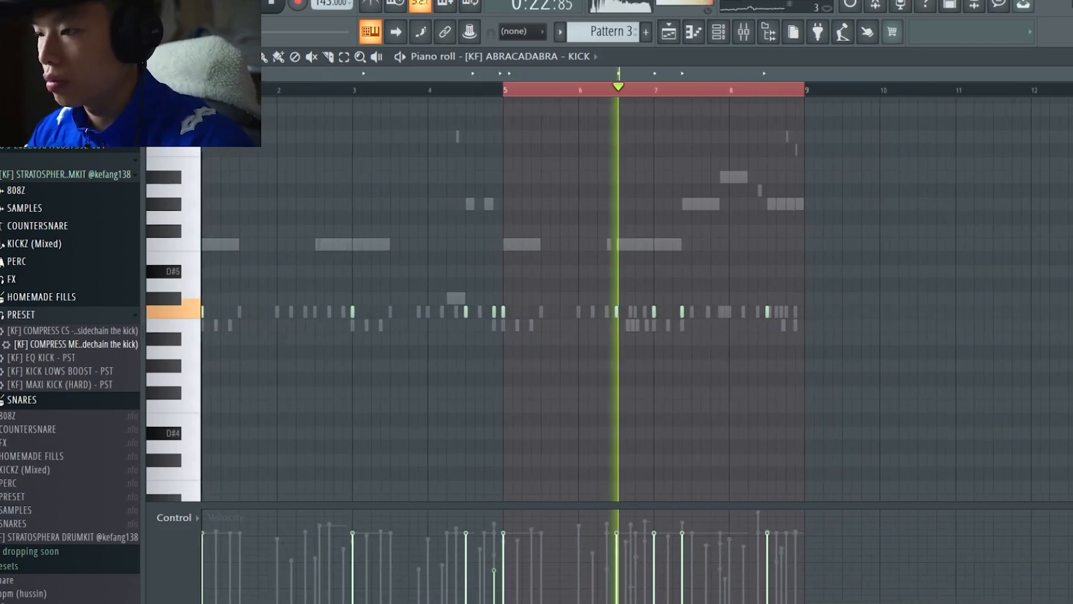
pyautogui.scroll(4, 805, 312)
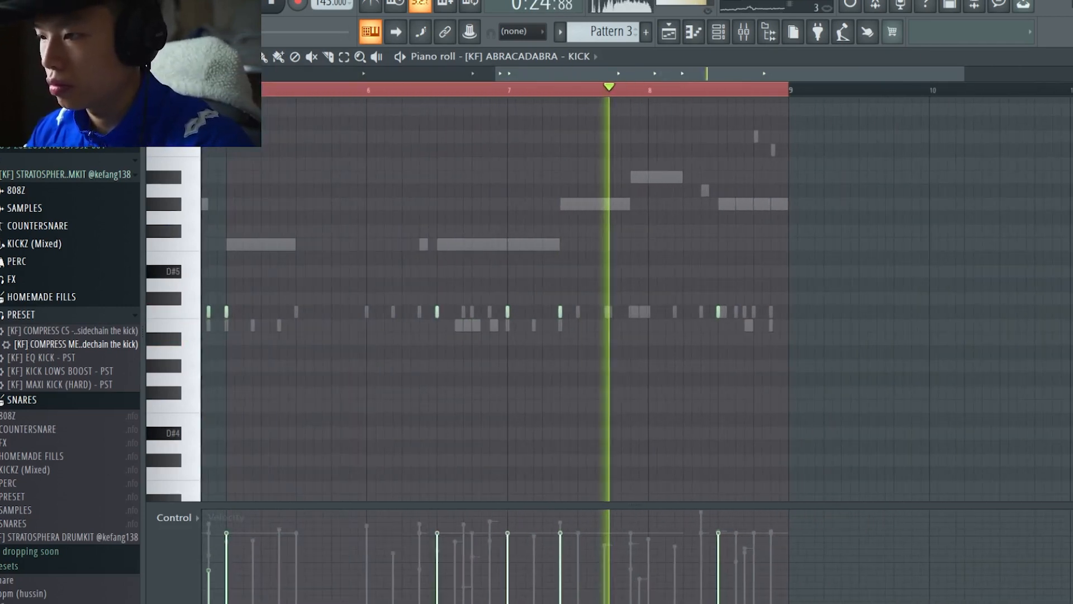
pyautogui.scroll(-4, 794, 312)
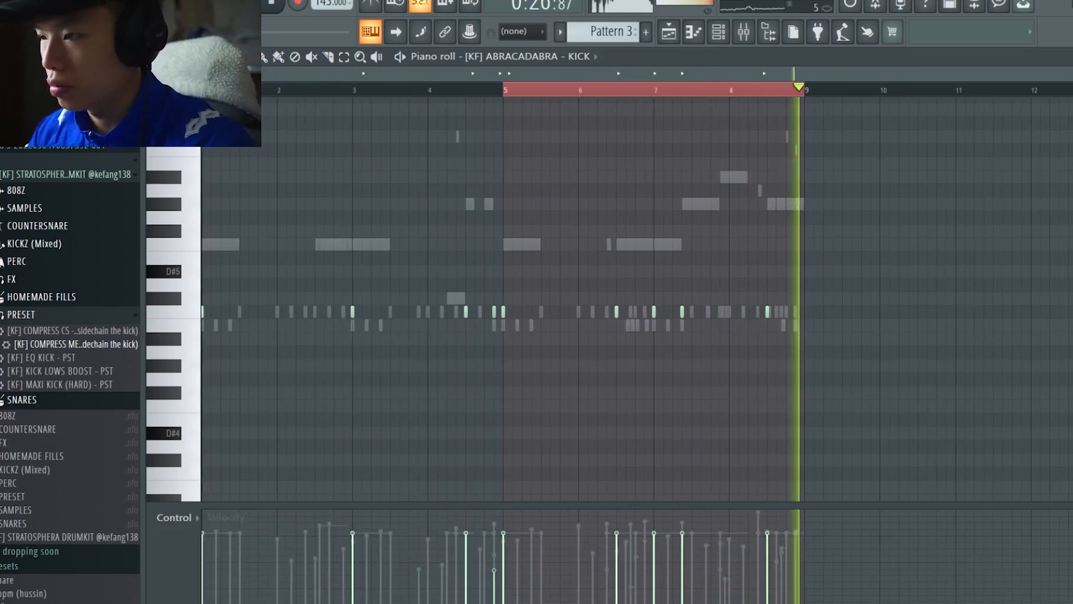
# Place six [KF] GRUESOME CS notes with varied velocities across bar 4, and clear the time selection over bars 5 to 8.
pyautogui.scroll(4, 746, 312)
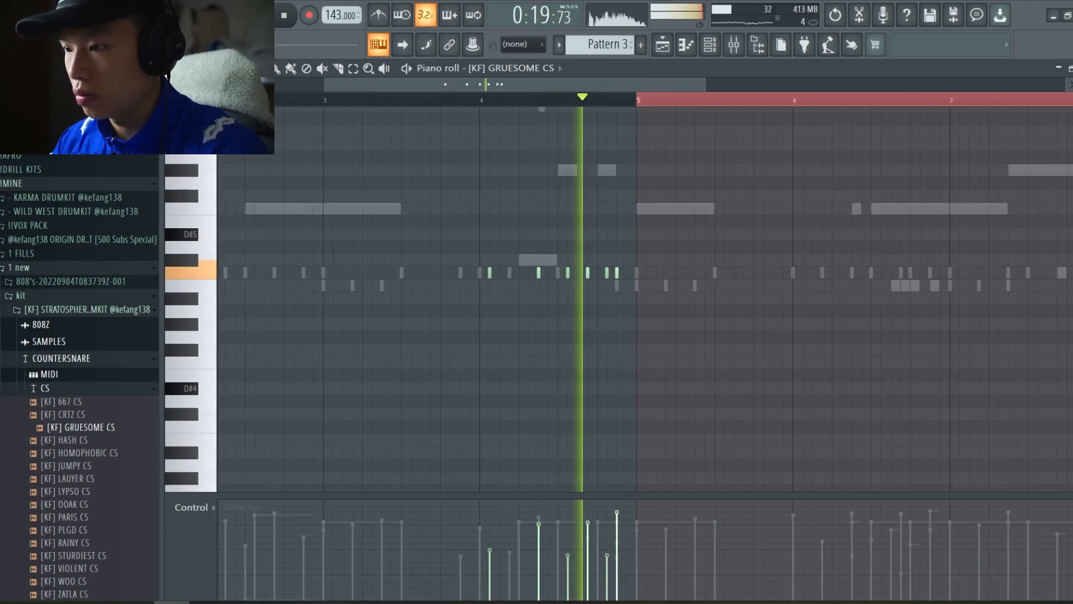
pyautogui.scroll(-3, 505, 280)
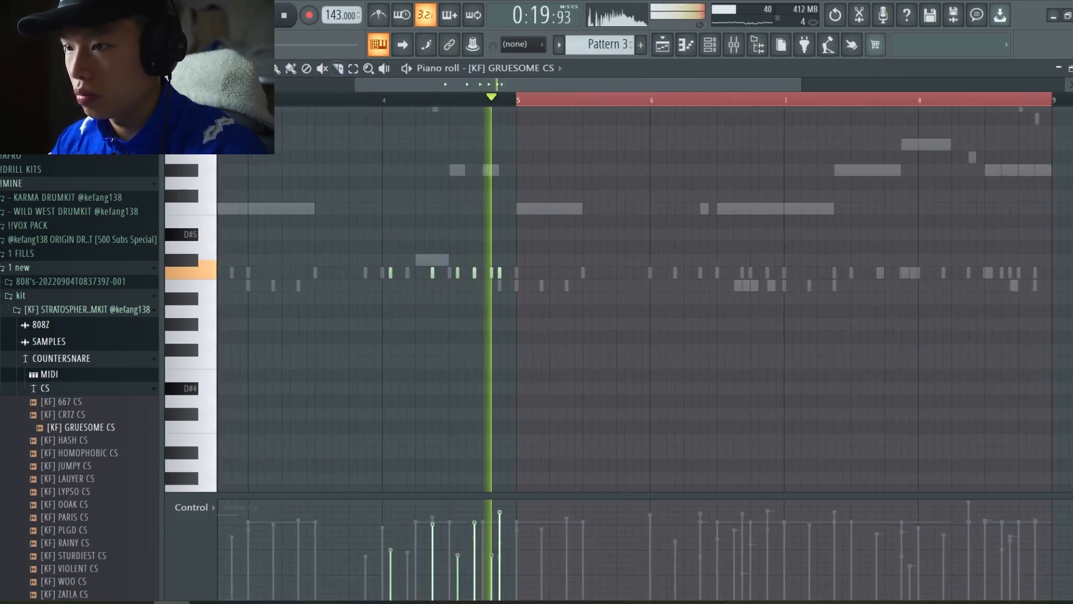
pyautogui.press('space')
pyautogui.doubleClick(383, 100)
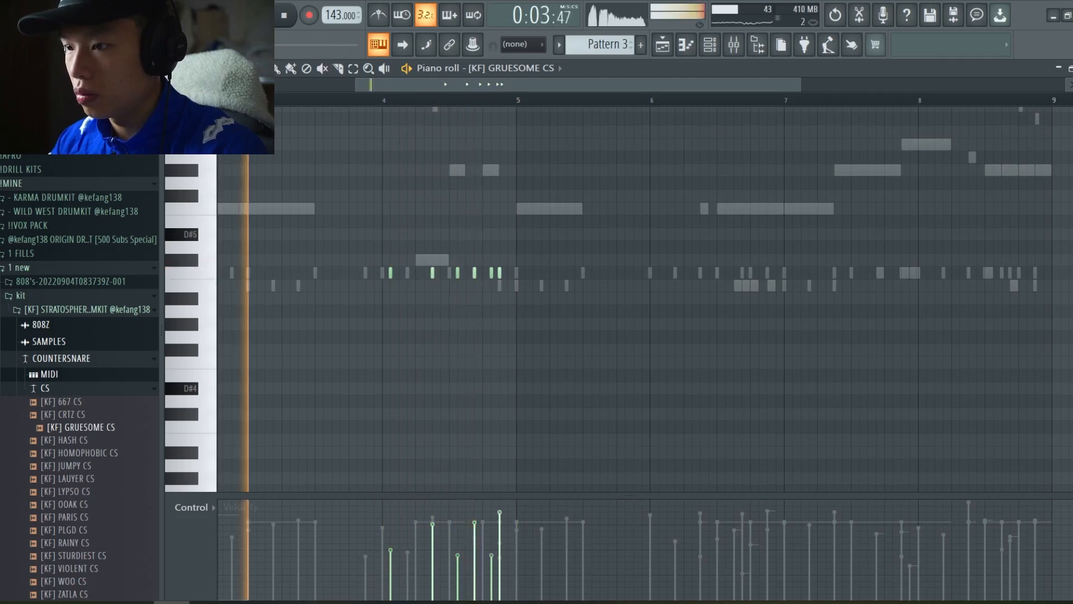
# Fill out the [KF] GRUESOME CS pattern in bar 4 with extra notes, including a quieter one just before beat 2.
pyautogui.scroll(3, 415, 274)
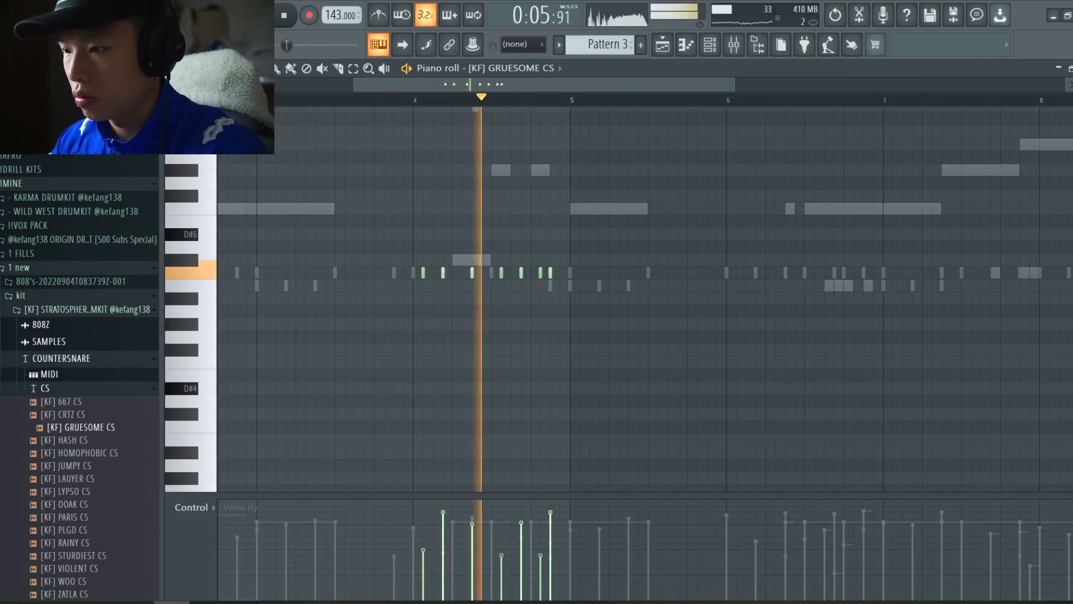
pyautogui.click(462, 273)
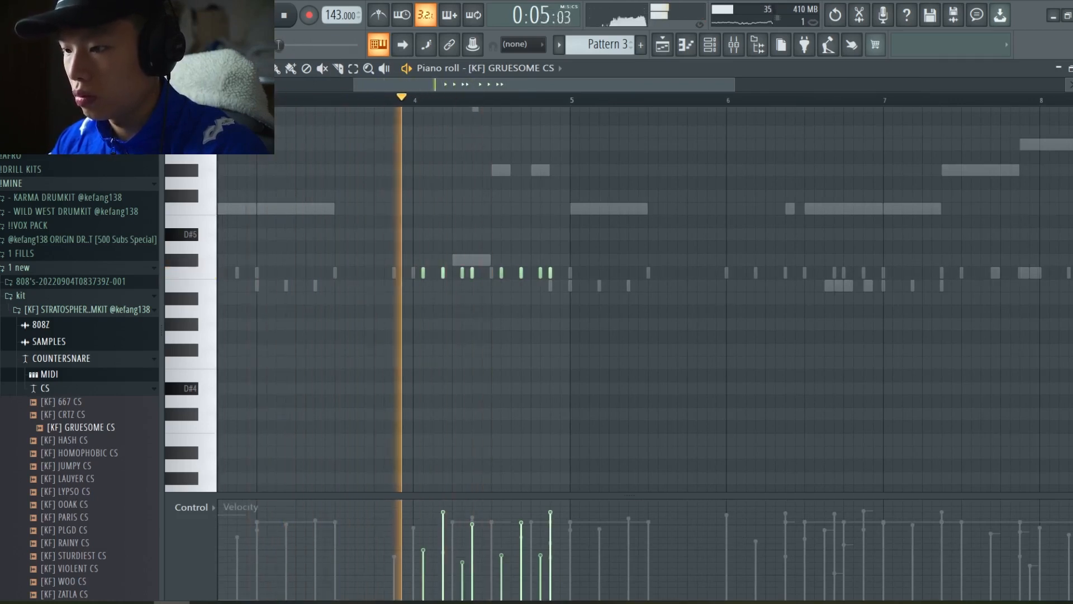
pyautogui.scroll(-2, 497, 273)
pyautogui.scroll(-2, 480, 272)
pyautogui.scroll(3, 485, 273)
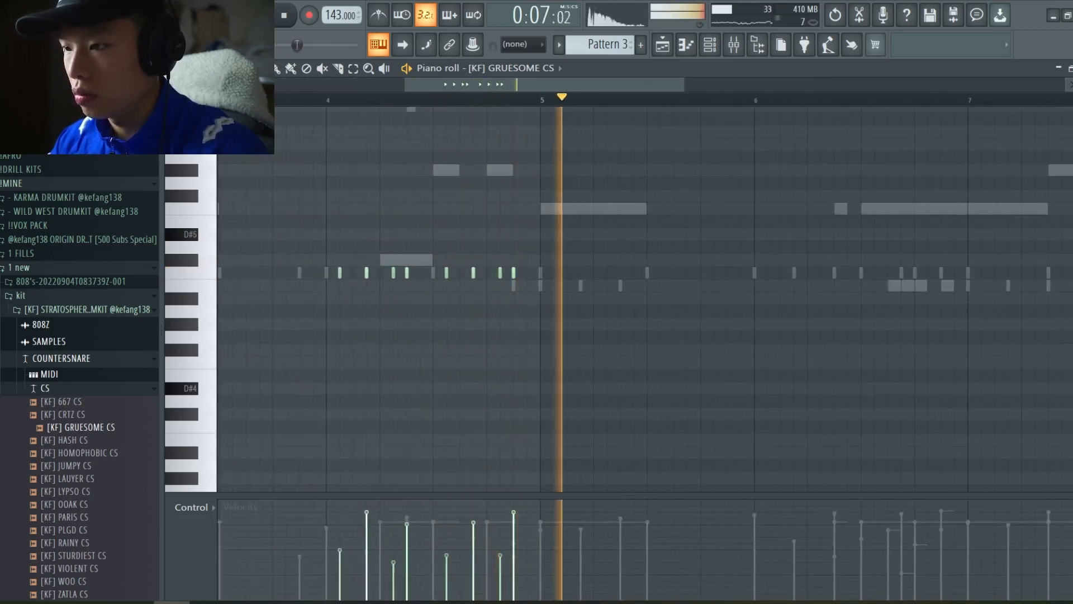
pyautogui.scroll(-3, 488, 273)
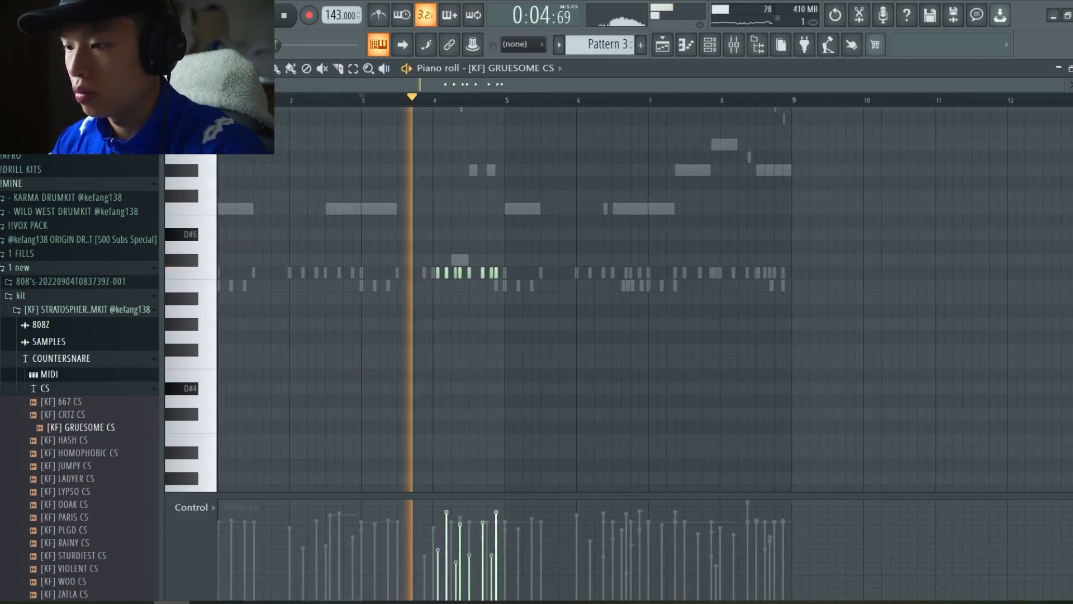
# Select all [KF] GRUESOME CS notes in bar 4 and copy them to bar 8.
pyautogui.moveTo(523, 241); pyautogui.dragTo(422, 304)
pyautogui.moveTo(518, 272); pyautogui.dragTo(805, 272)
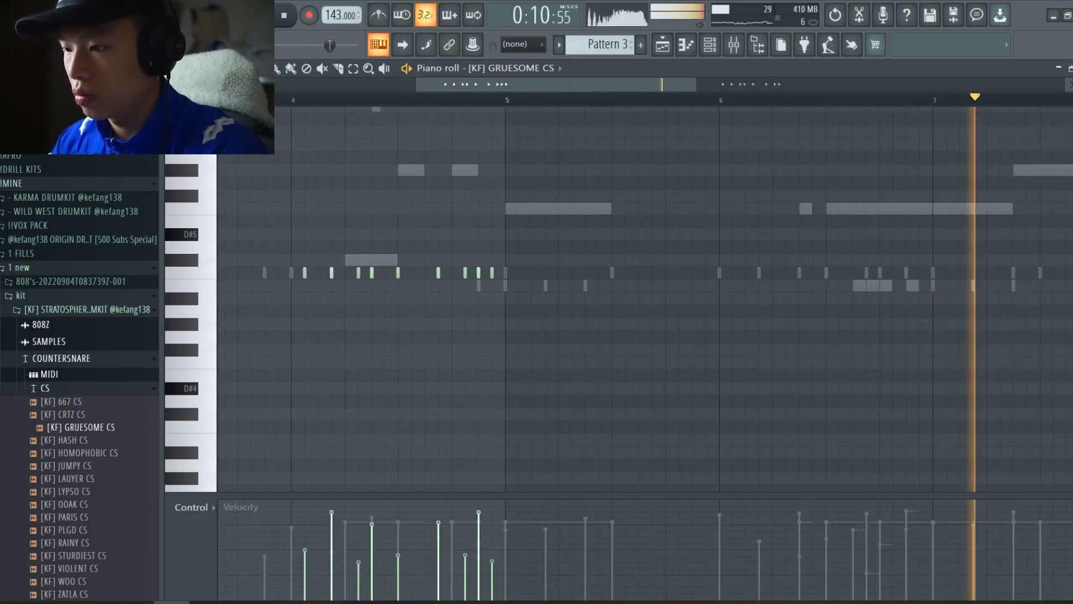
pyautogui.scroll(-2, 654, 273)
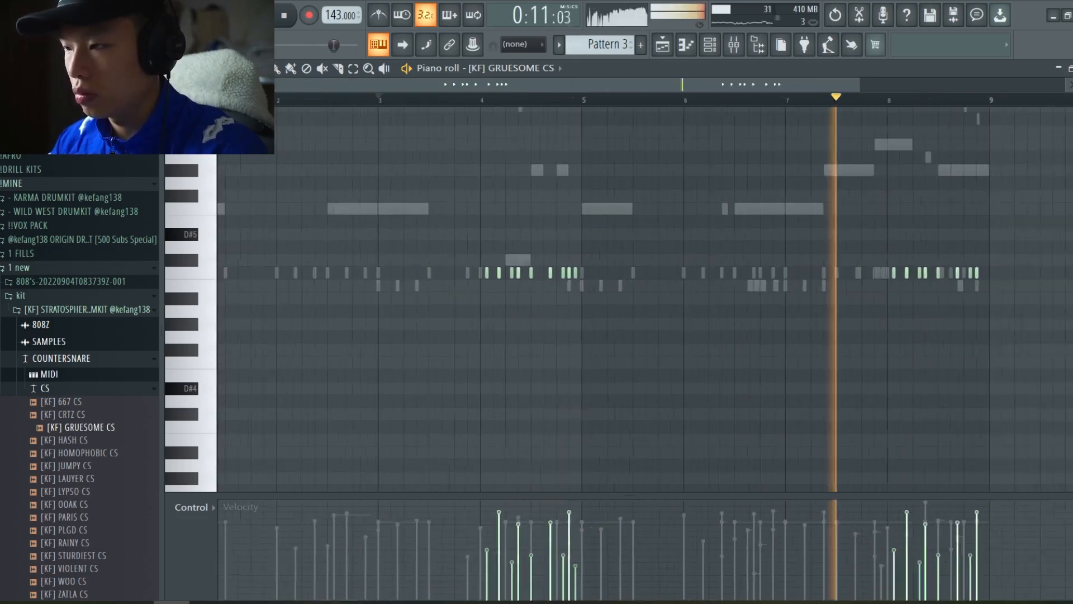
pyautogui.scroll(-1, 839, 273)
pyautogui.scroll(5, 844, 272)
pyautogui.scroll(-4, 797, 273)
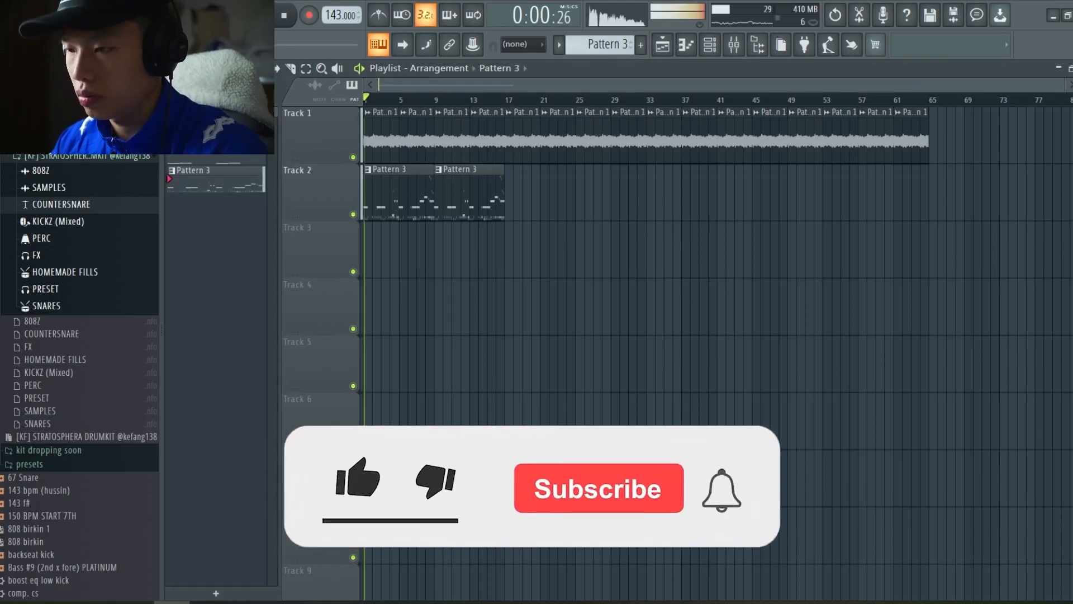
# Collapse the kit folder, expand the kit dropping soon sample folder, and bring up the channel rack.
pyautogui.scroll(2, 79, 336)
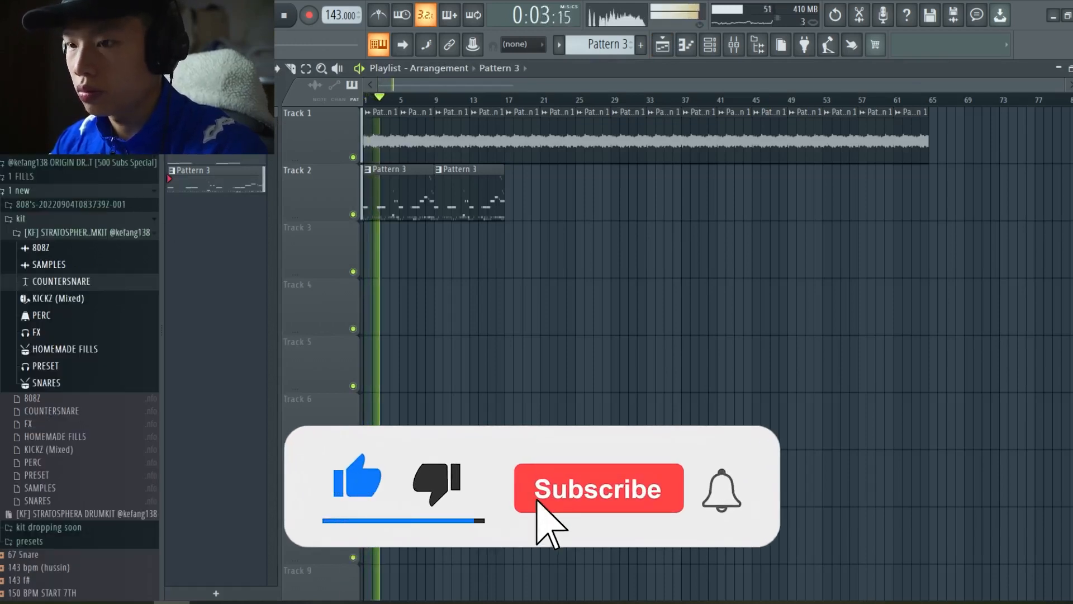
pyautogui.click(21, 219)
pyautogui.click(49, 233)
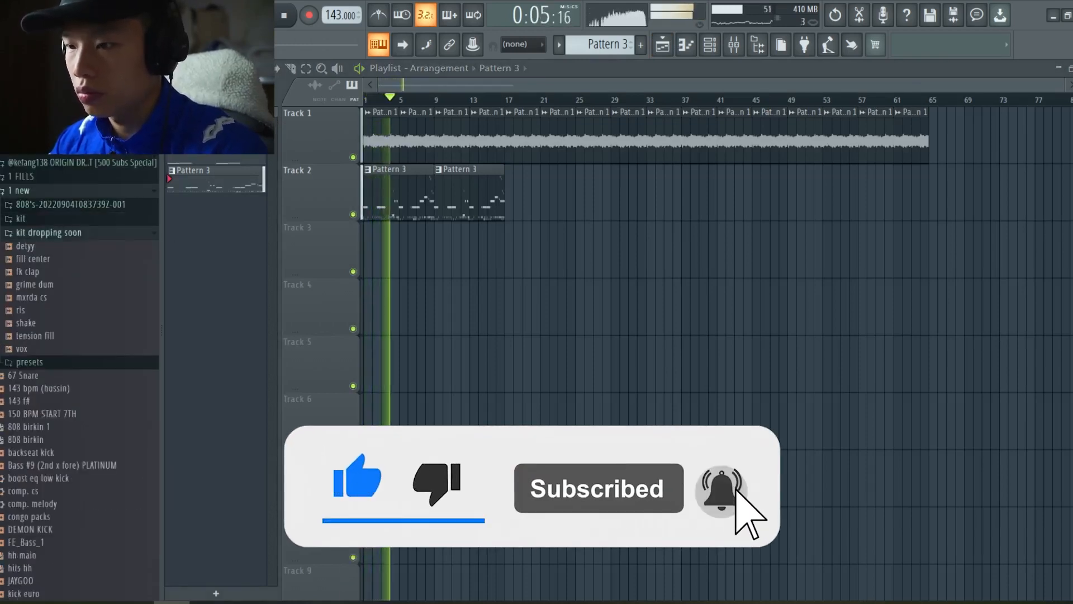
pyautogui.scroll(3, 398, 268)
pyautogui.scroll(2, 392, 269)
pyautogui.scroll(-4, 392, 268)
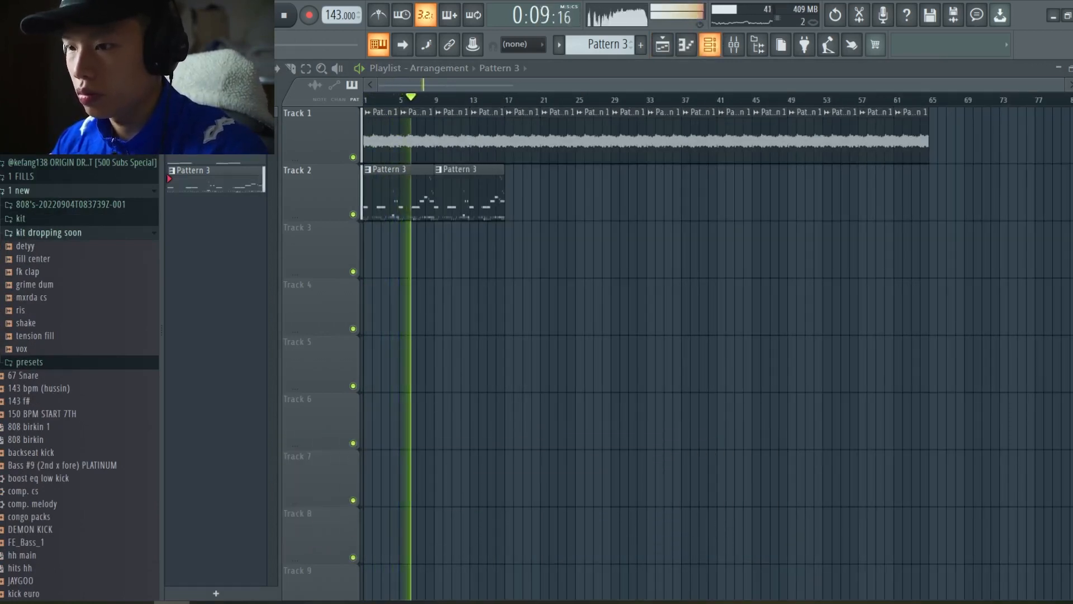
pyautogui.press('F6')
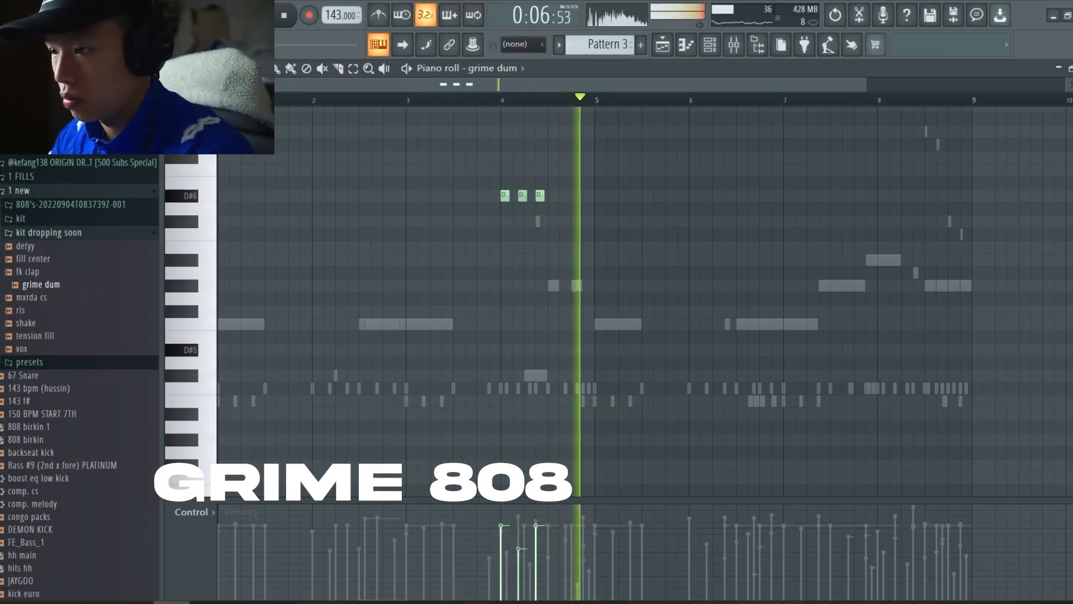
# Copy the three D#6 grime dum notes to the second half of bar 4, one semitone lower at D6.
pyautogui.moveTo(490, 164); pyautogui.dragTo(558, 209)
pyautogui.press('space')
pyautogui.press('space')
pyautogui.press('space')
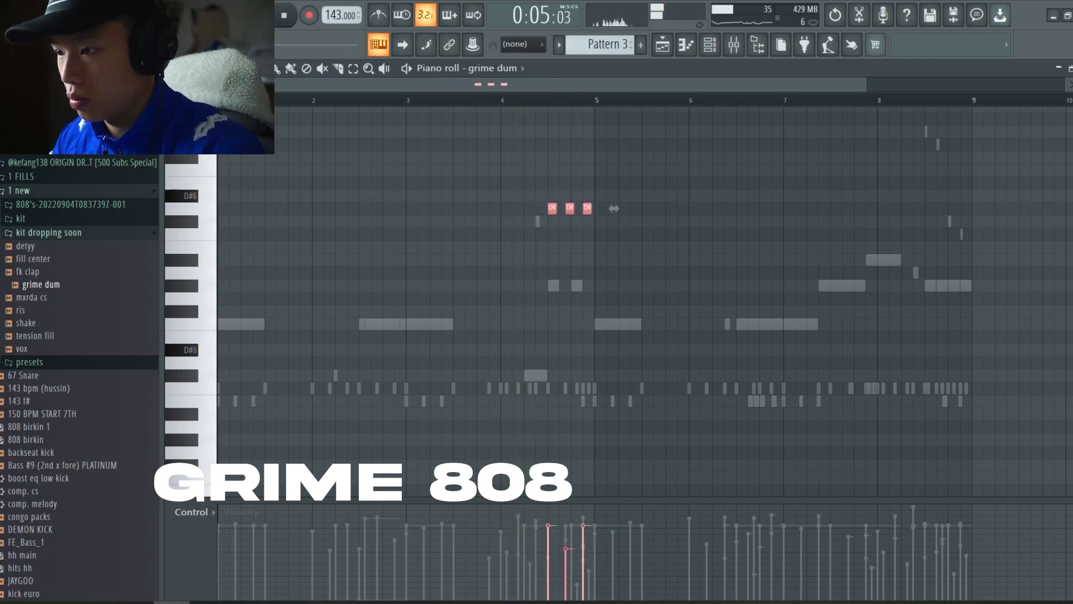
pyautogui.press('space')
pyautogui.keyDown('ctrl'); pyautogui.click(567, 196); pyautogui.keyUp('ctrl')
pyautogui.scroll(-2, 567, 195)
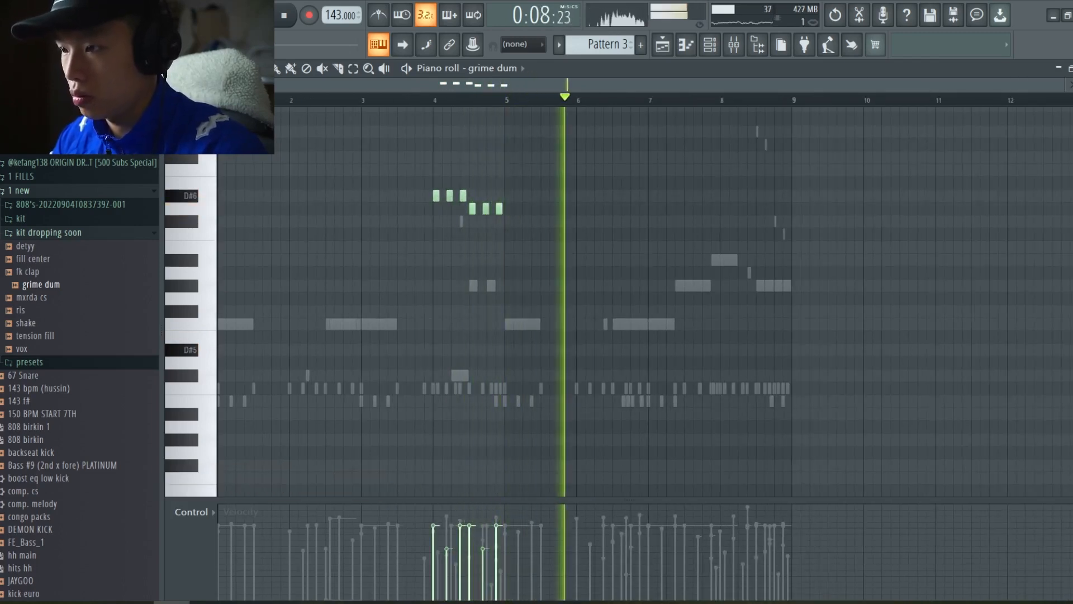
# Place a D6 grime dum note around the middle of bar 6 and raise its velocity.
pyautogui.scroll(2, 609, 222)
pyautogui.click(609, 222)
pyautogui.press('space')
pyautogui.press('space')
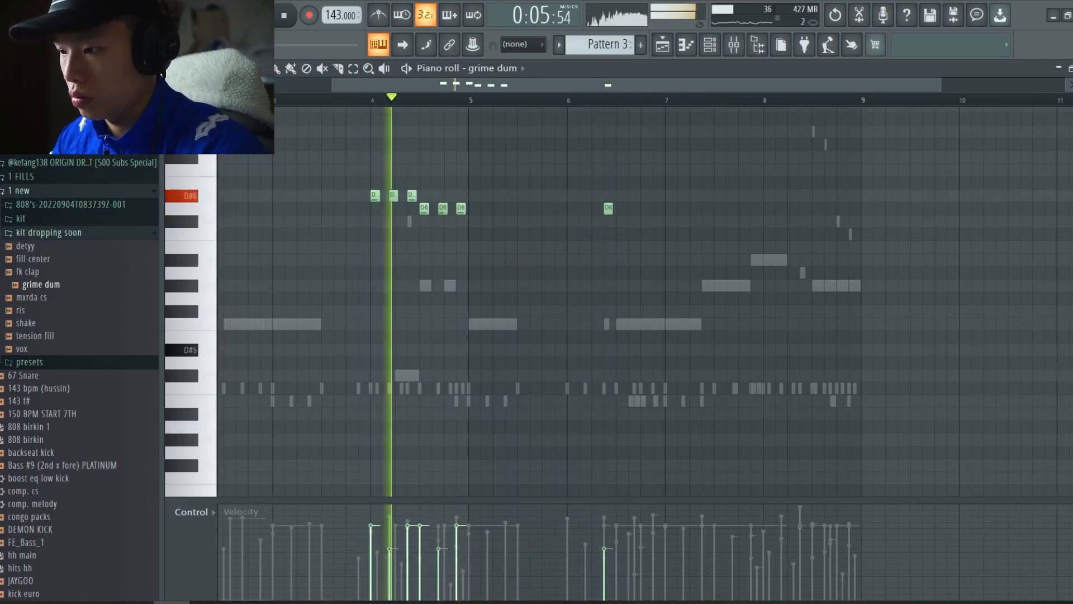
pyautogui.scroll(2, 615, 528)
pyautogui.click(609, 529)
pyautogui.scroll(-3, 624, 313)
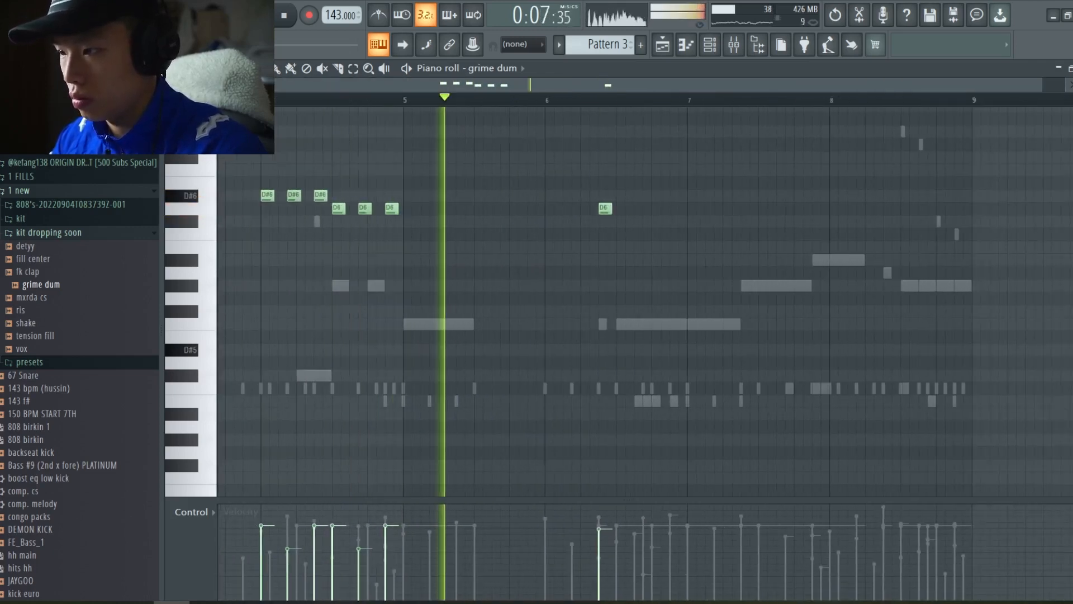
# Move the bar 6 grime dum note to the start of bar 8, raise it to D#6, and add a second one.
pyautogui.scroll(1, 623, 313)
pyautogui.scroll(2, 648, 313)
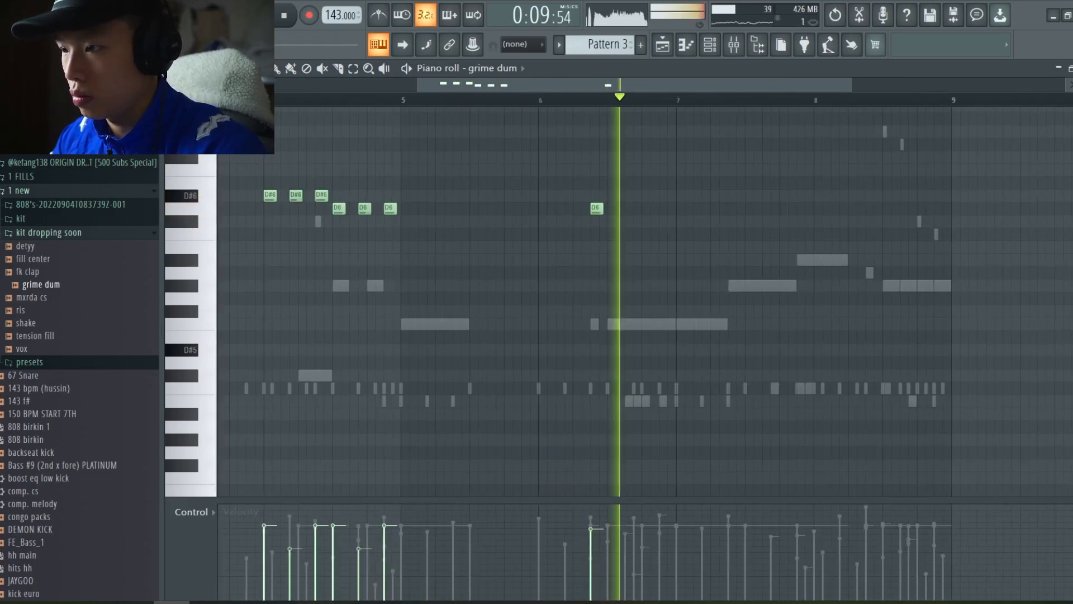
pyautogui.scroll(-2, 649, 313)
pyautogui.moveTo(617, 209); pyautogui.dragTo(789, 209)
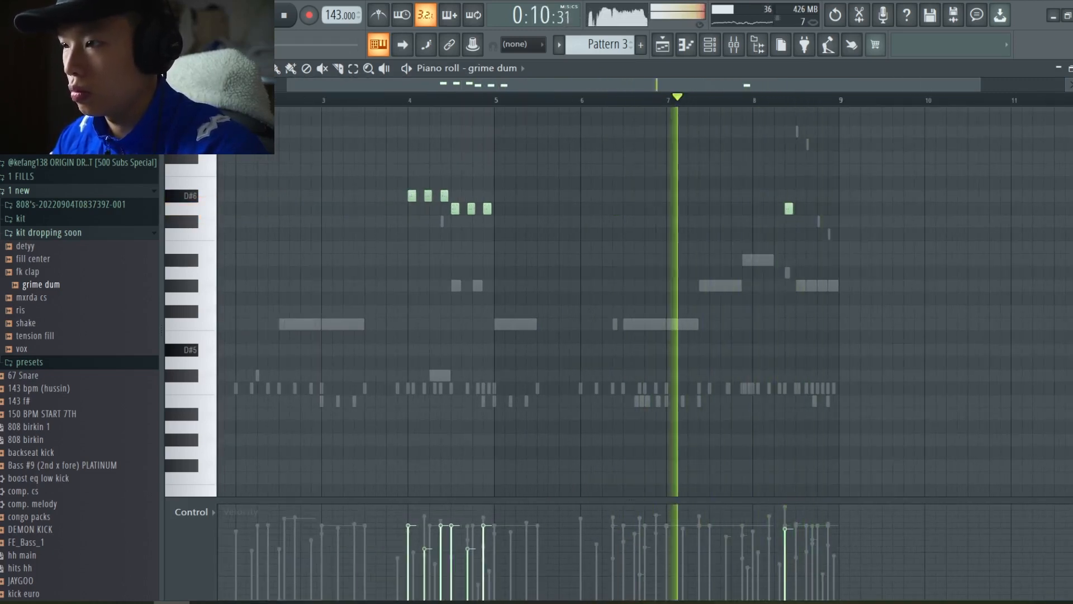
pyautogui.scroll(3, 793, 210)
pyautogui.moveTo(787, 209); pyautogui.dragTo(702, 215)
pyautogui.hotkey('shift', 'Up')
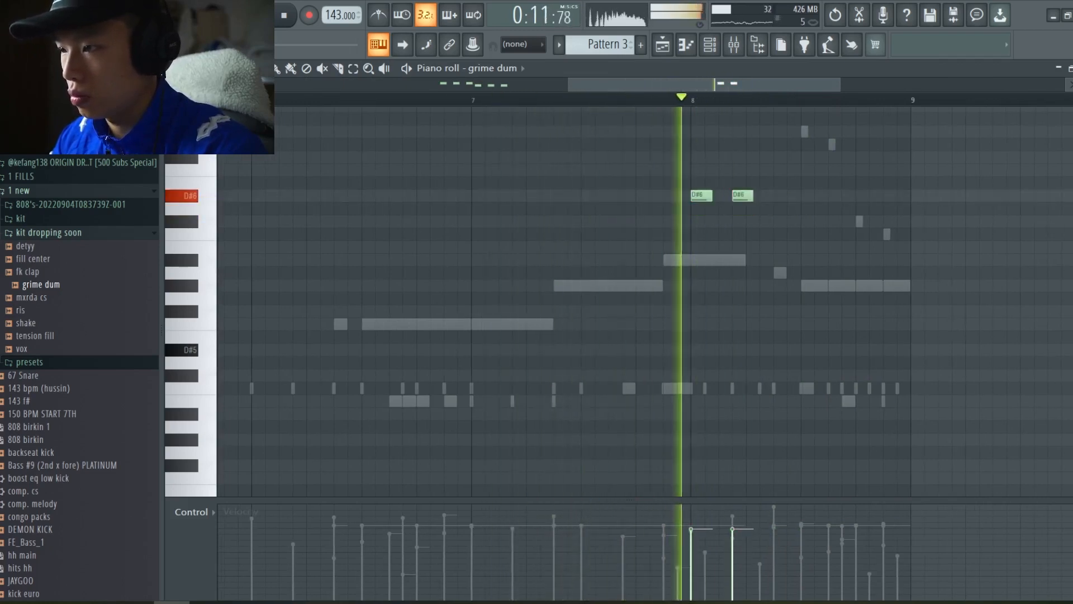
# Add a third D#6 grime dum note in bar 8 and lower the middle note's velocity.
pyautogui.click(776, 196)
pyautogui.scroll(-3, 776, 195)
pyautogui.scroll(3, 757, 196)
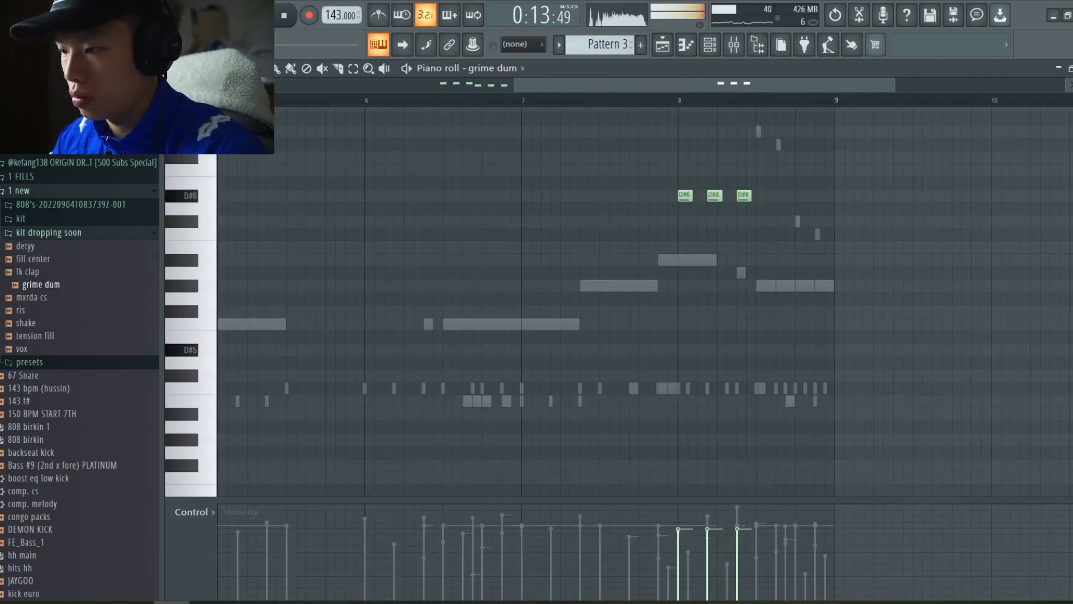
pyautogui.scroll(-3, 757, 196)
pyautogui.scroll(3, 448, 218)
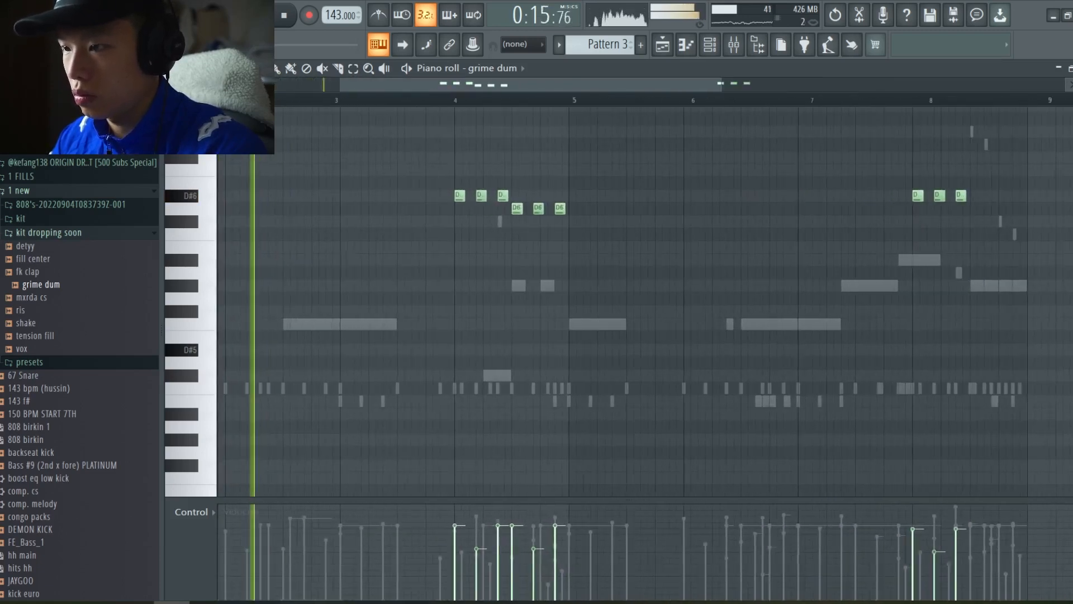
# Lower the six grime dum notes in bar 4 to G#5 and G5, and vary the velocities of the last three.
pyautogui.moveTo(455, 236); pyautogui.dragTo(619, 292)
pyautogui.hotkey('ctrl', 'z')
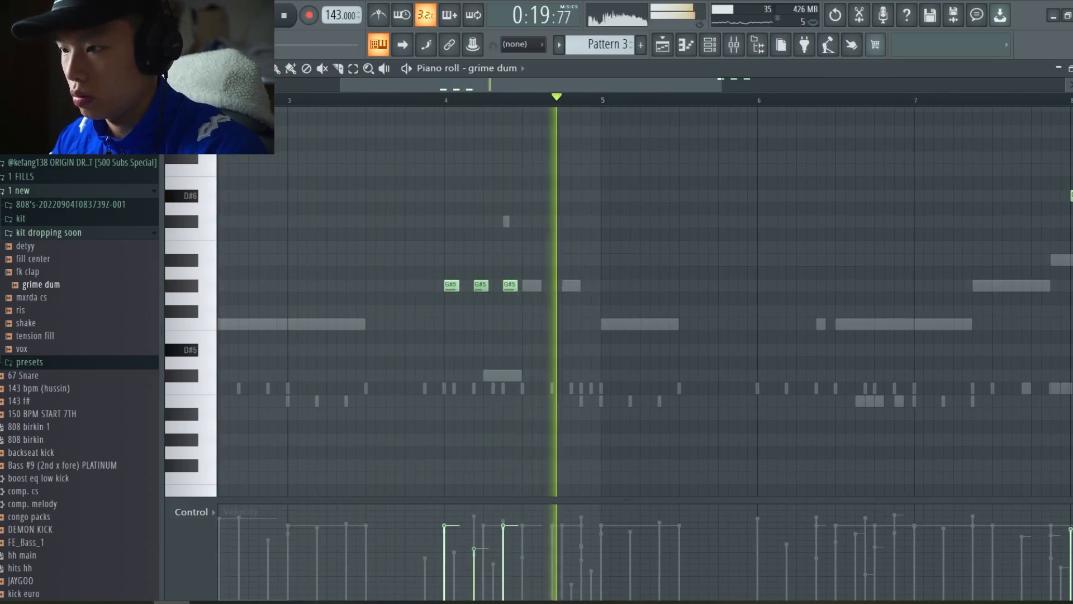
pyautogui.hotkey('ctrl', 'z')
pyautogui.click(445, 100)
pyautogui.scroll(-3, 446, 101)
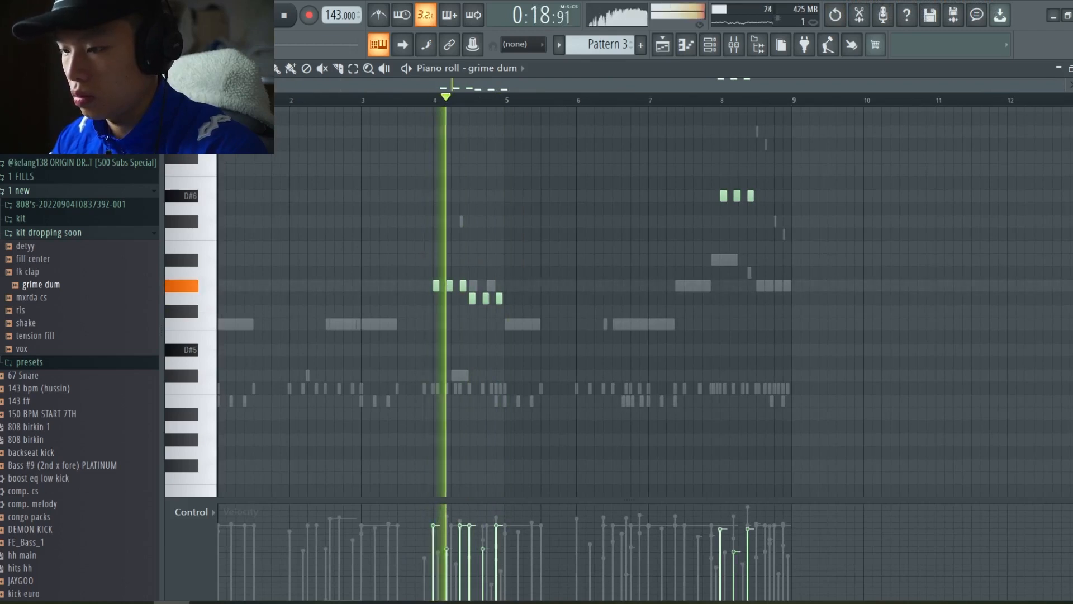
pyautogui.press('space')
pyautogui.press('space')
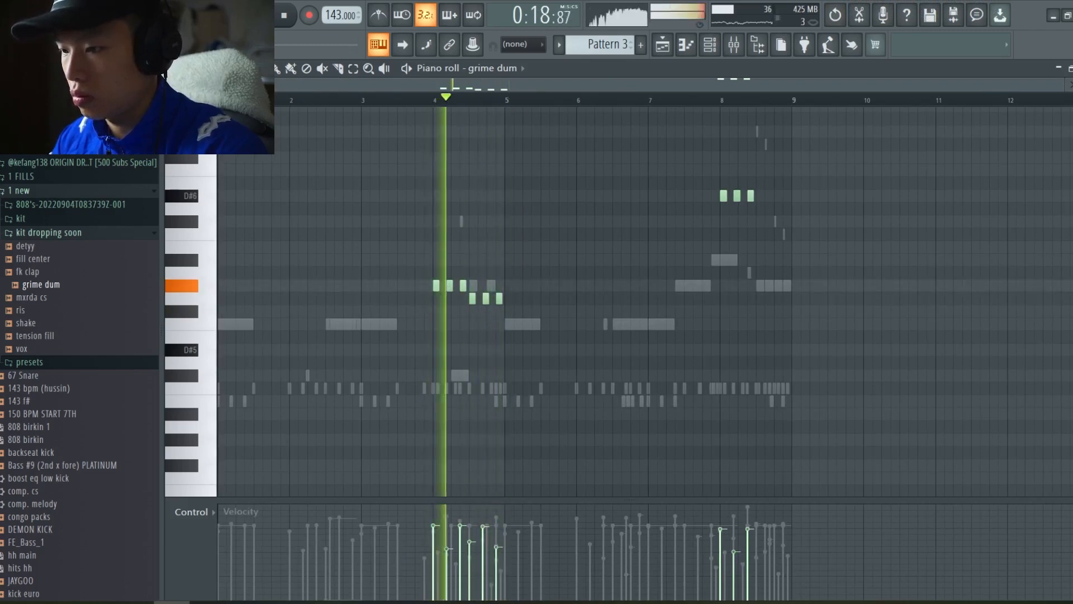
# Return to the playlist and move the fill center and tension fill clips down to Track 12.
pyautogui.press('F6')
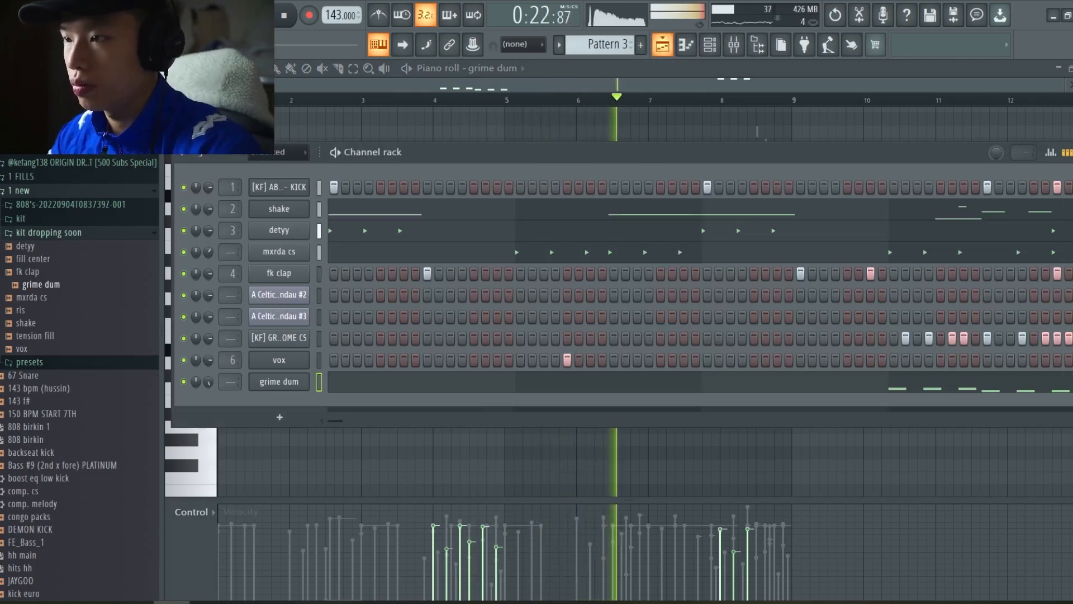
pyautogui.press('F5')
pyautogui.scroll(-6, 559, 313)
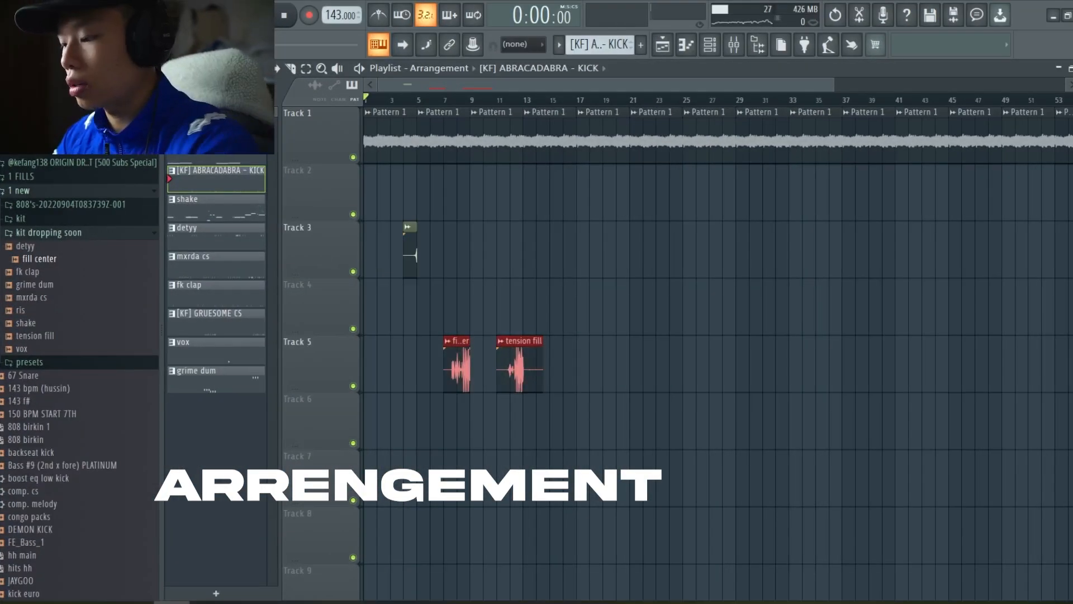
pyautogui.moveTo(520, 367); pyautogui.dragTo(520, 570)
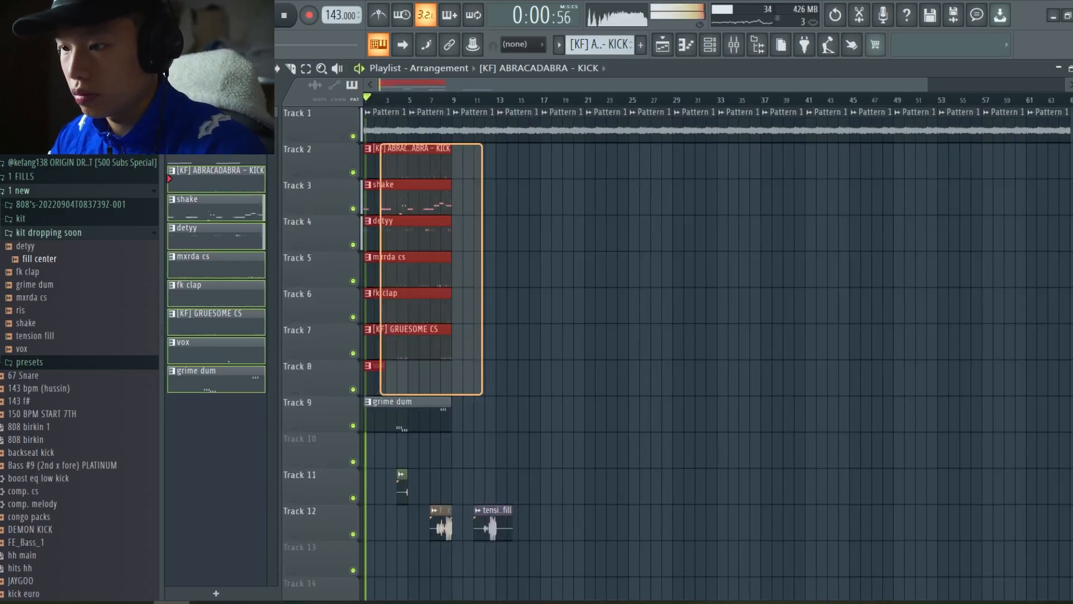
# Duplicate the channel clips on Tracks 2 to 9 five times in a row, and delete the originals in bars 1 to 8.
pyautogui.hotkey('ctrl', 'b')
pyautogui.hotkey('ctrl', 'b')
pyautogui.hotkey('ctrl', 'b')
pyautogui.hotkey('ctrl', 'b')
pyautogui.hotkey('ctrl', 'b')
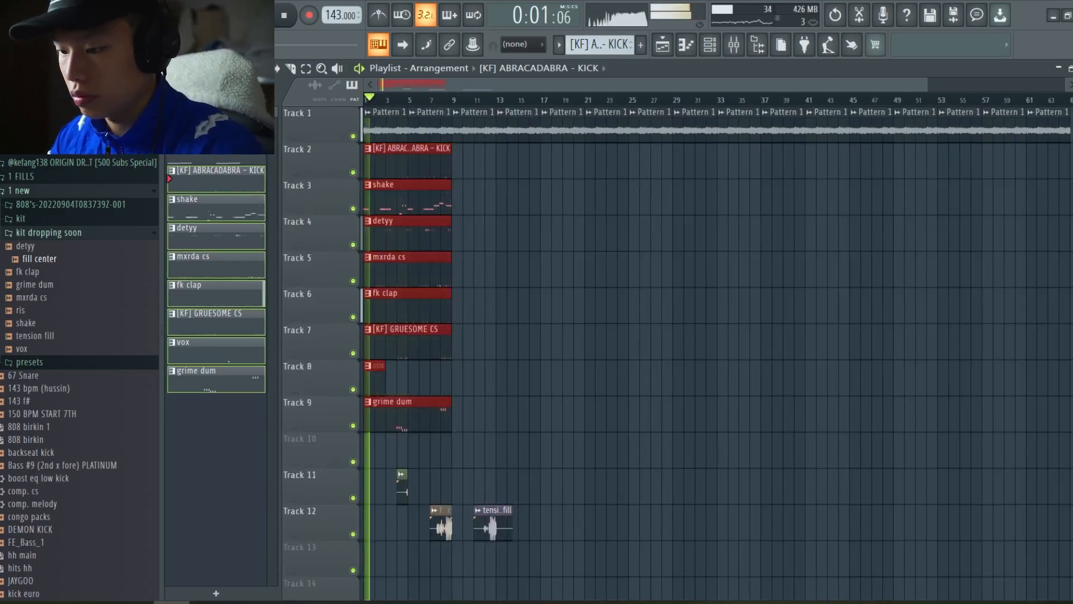
pyautogui.rightClick(377, 159)
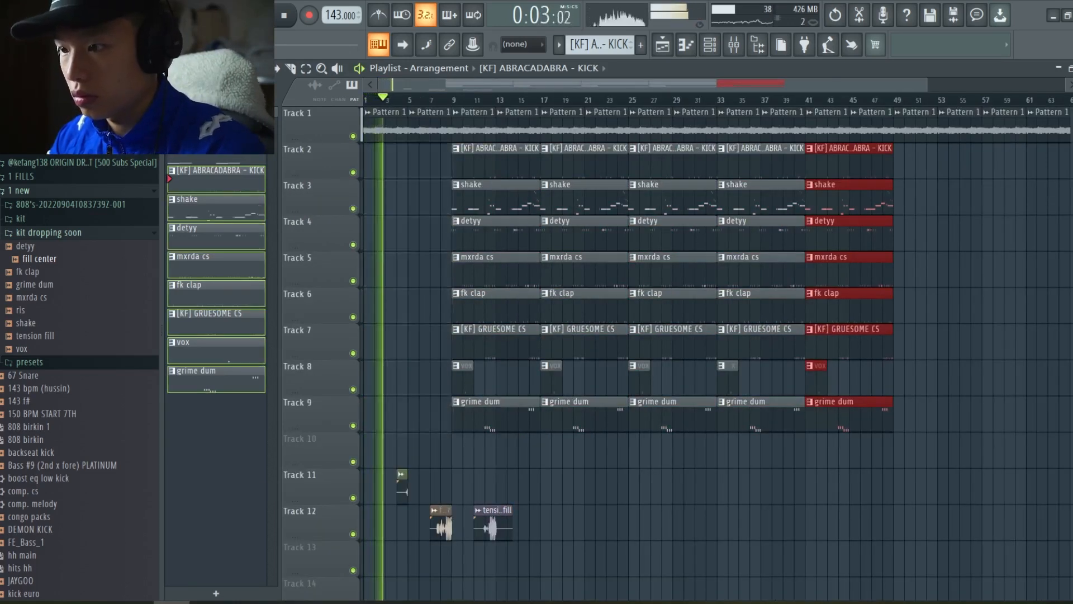
pyautogui.keyDown('ctrl'); pyautogui.click(385, 414); pyautogui.keyUp('ctrl')
# Move the ris clip on Track 11 to bar 12 and place another ris clip in bar 8.
pyautogui.scroll(4, 385, 414)
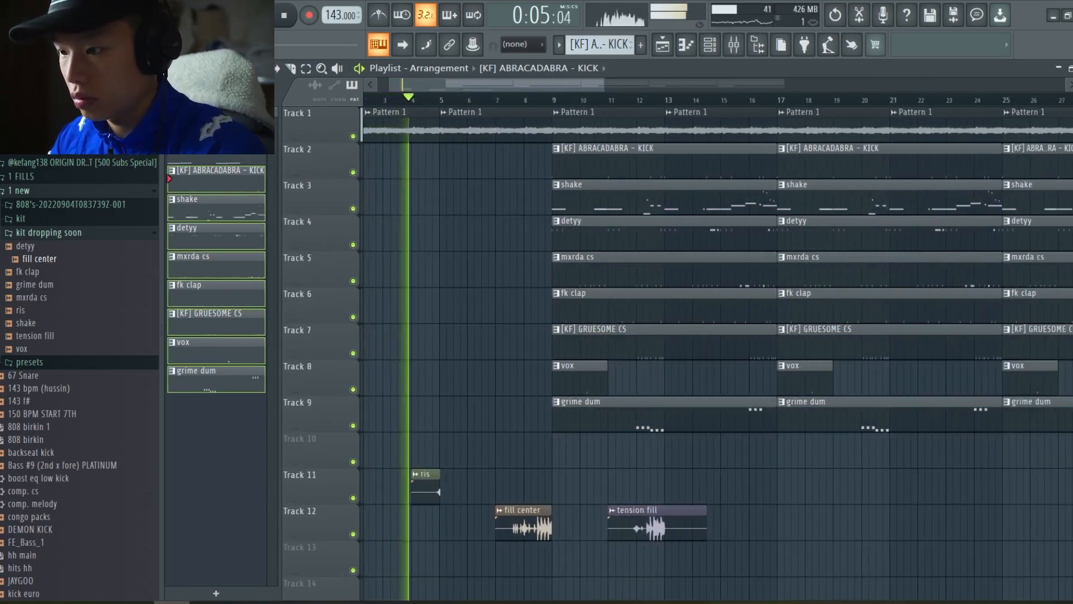
pyautogui.moveTo(426, 485); pyautogui.dragTo(651, 485)
pyautogui.click(538, 485)
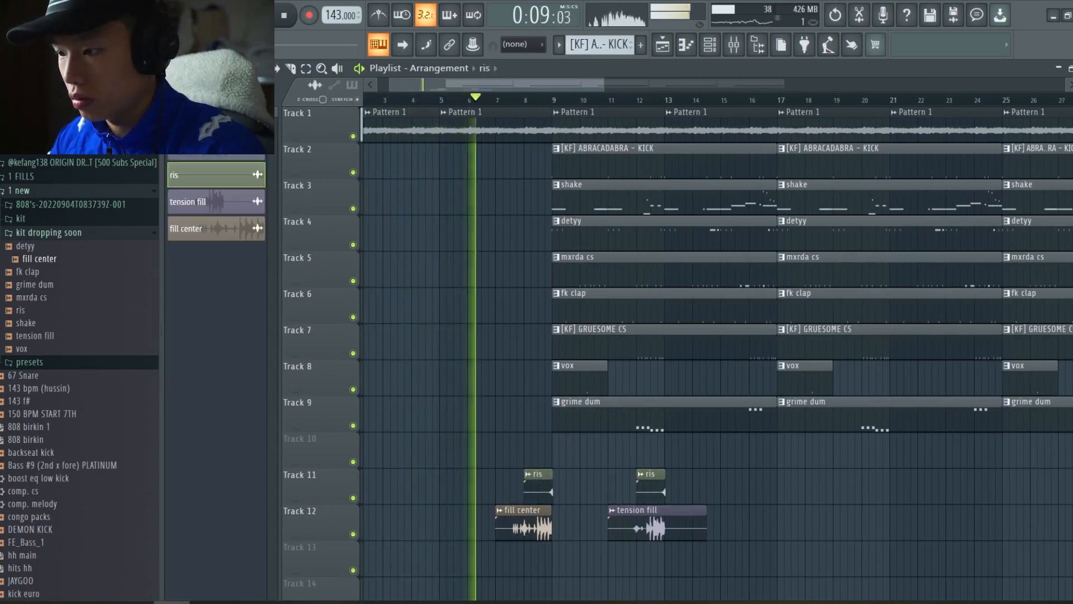
# Move the fill center and tension fill clips on Track 12 eight bars later, to bars 15 and 19.
pyautogui.moveTo(748, 524)
pyautogui.keyDown('ctrl'); pyautogui.mouseDown()
pyautogui.moveTo(520, 525)
pyautogui.moveTo(749, 525)
pyautogui.mouseUp(); pyautogui.keyUp('ctrl')
pyautogui.hotkey('ctrl', 'd')
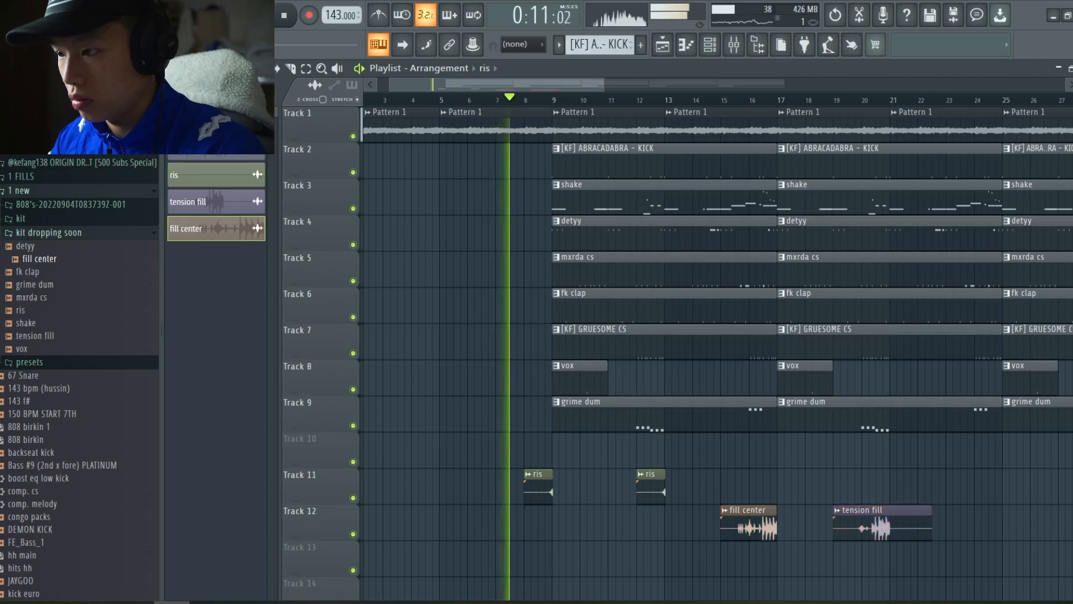
pyautogui.scroll(-1, 495, 503)
pyautogui.scroll(2, 568, 504)
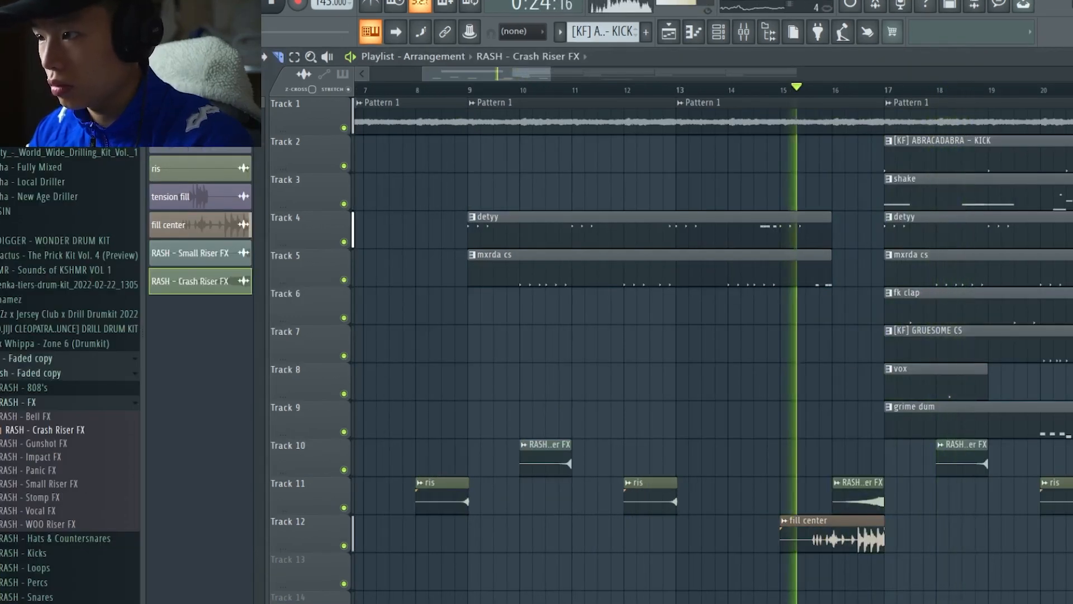
# Delete the vox clip at bar 17 on Track 8.
pyautogui.scroll(-4, 582, 380)
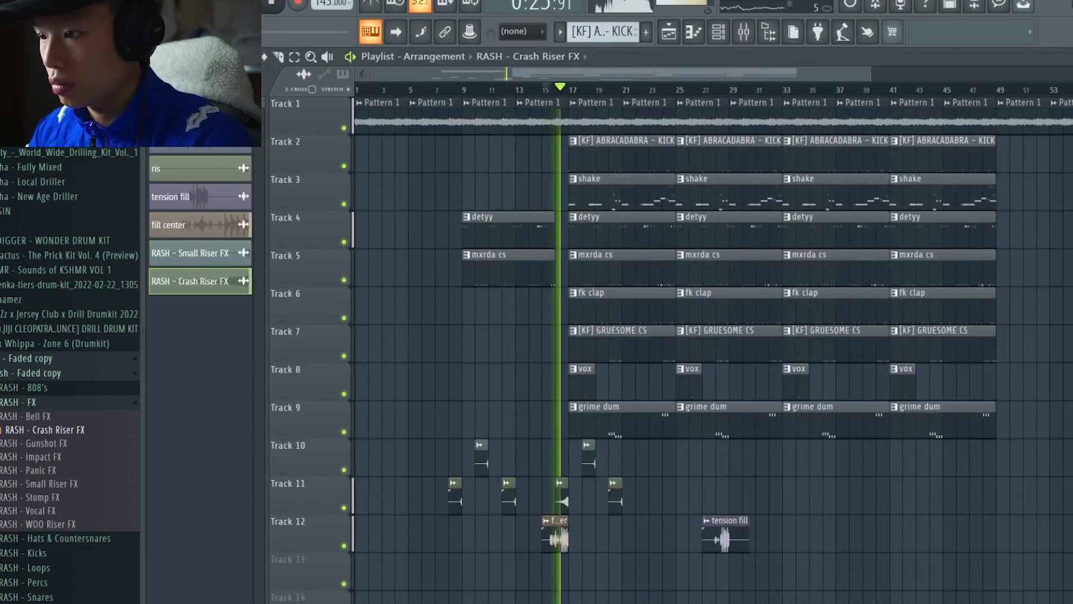
pyautogui.rightClick(582, 380)
pyautogui.scroll(-1, 582, 380)
pyautogui.scroll(-1, 520, 492)
# Inspect the sample settings of the fill center clip on Track 12.
pyautogui.doubleClick(494, 523)
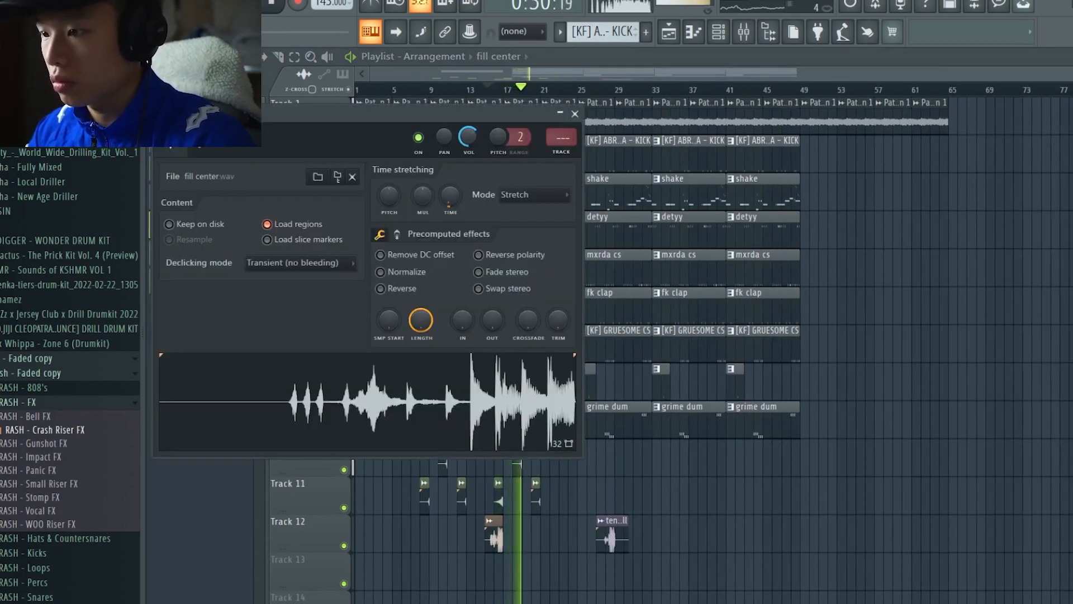
pyautogui.press('Escape')
pyautogui.scroll(4, 523, 498)
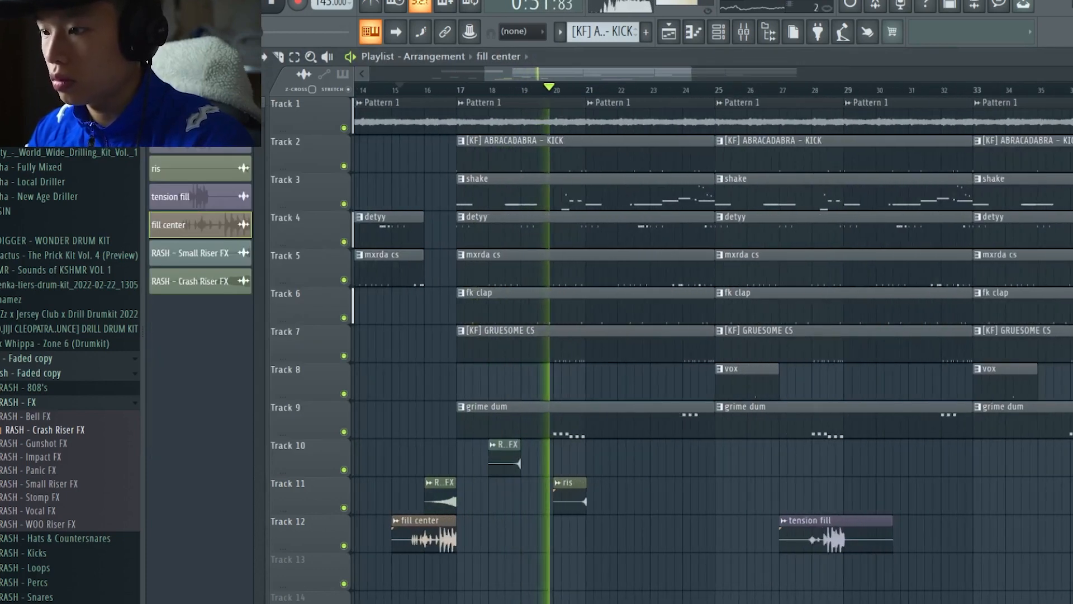
# Extend the riser pattern on Tracks 10 and 11, repeating the ris, Crash Riser FX and Small Riser FX clips from bar 24 to bar 40.
pyautogui.scroll(-4, 523, 497)
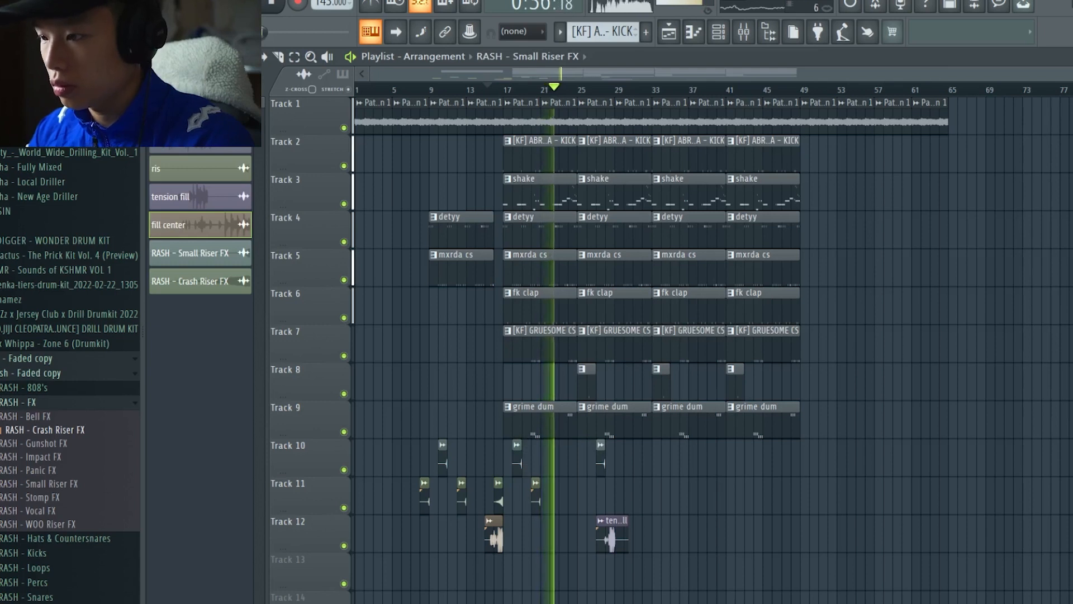
pyautogui.click(498, 484)
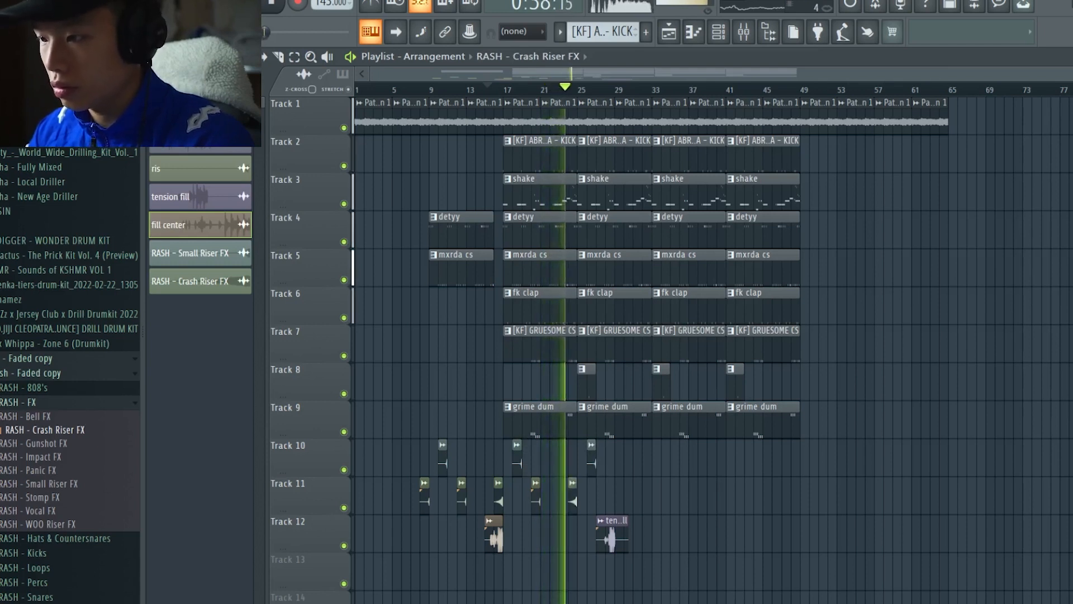
pyautogui.keyDown('ctrl'); pyautogui.keyDown('shift'); pyautogui.click(518, 458); pyautogui.keyUp('shift'); pyautogui.keyUp('ctrl')
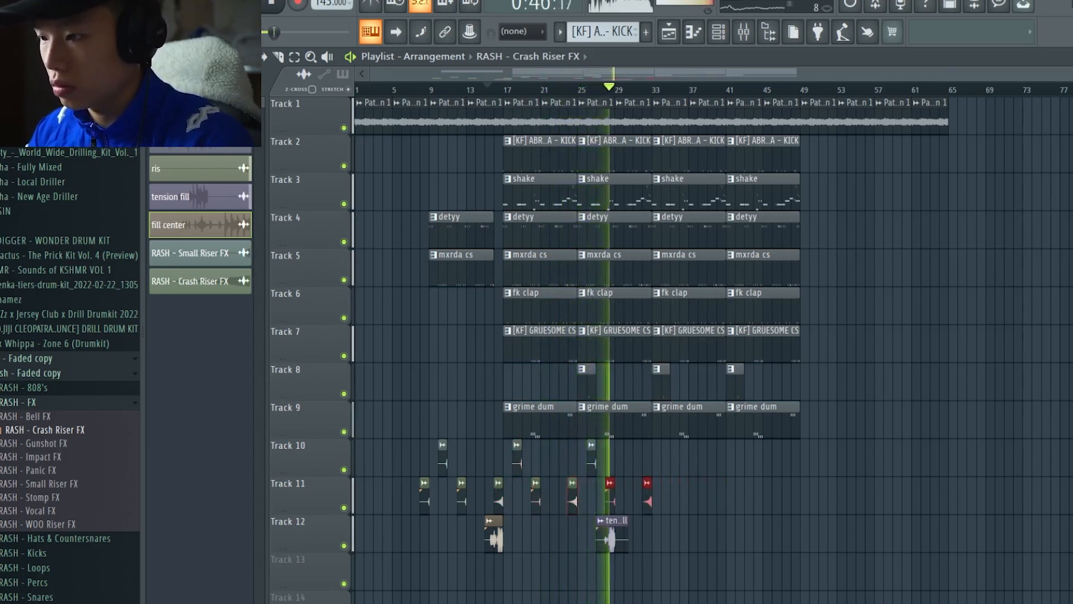
pyautogui.moveTo(671, 440); pyautogui.dragTo(586, 513)
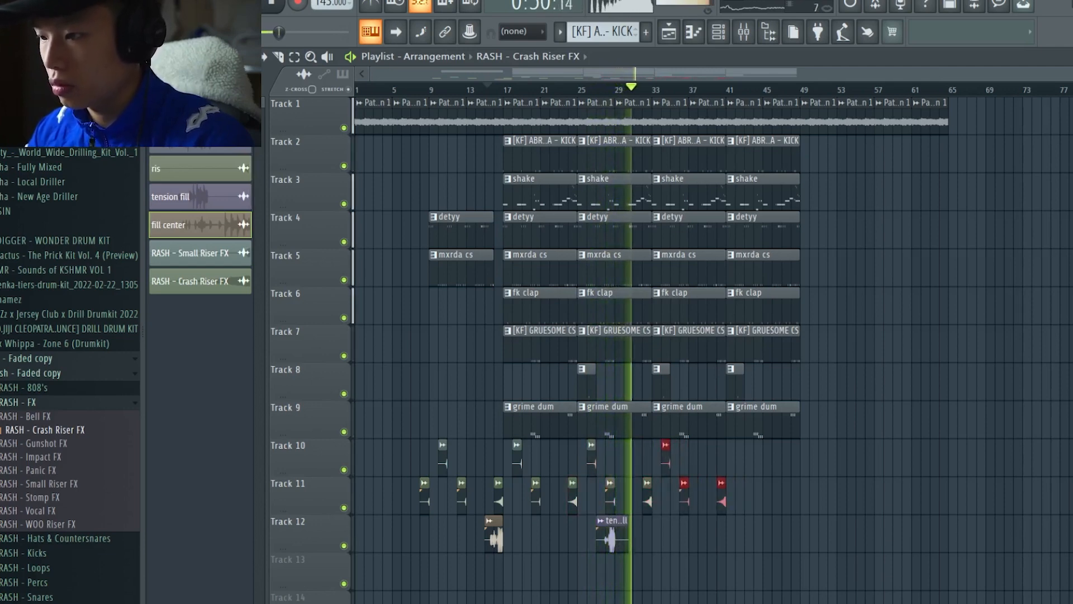
# Place a tension fill clip at bar 34 on Track 12 and slice the drum tracks to leave bar 26 empty.
pyautogui.click(680, 532)
pyautogui.scroll(4, 679, 531)
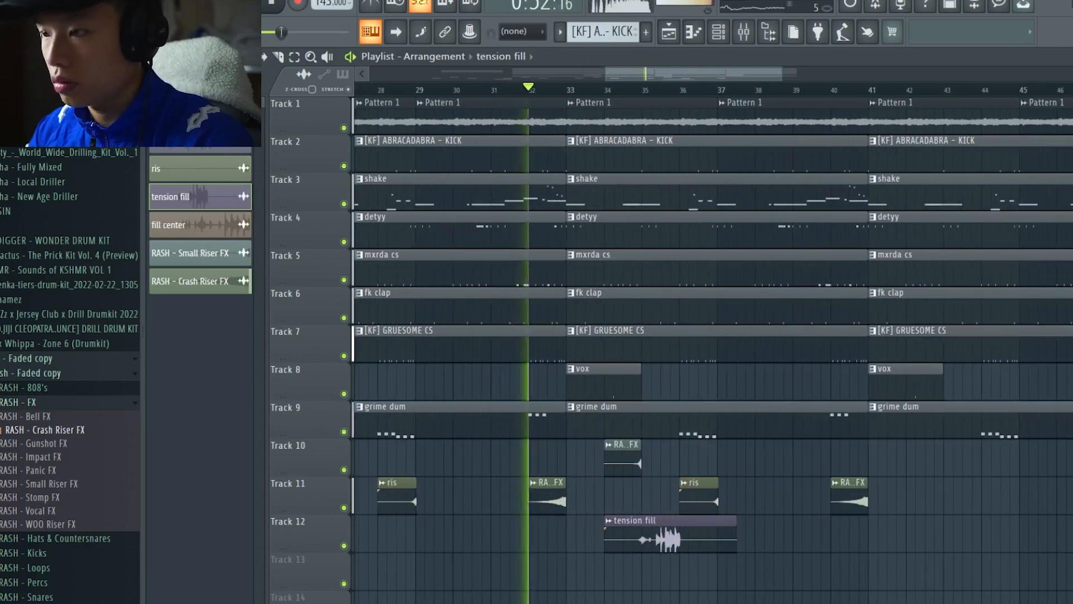
pyautogui.press('c')
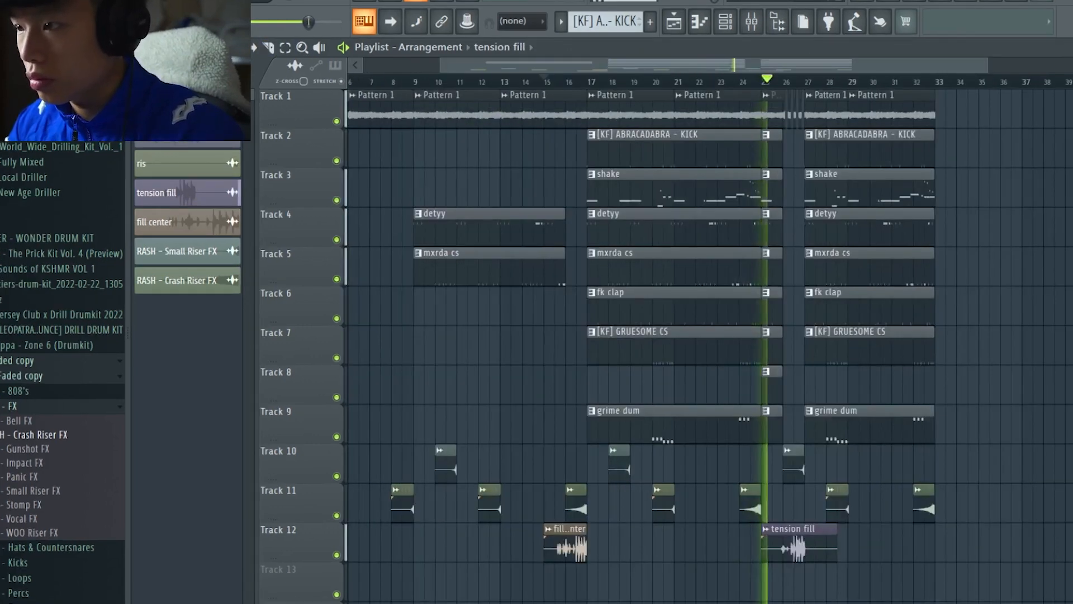
# Duplicate the clips of bars 17 to 25 on Tracks 1 to 11 three times, starting at bar 33.
pyautogui.moveTo(749, 97); pyautogui.dragTo(618, 514)
pyautogui.scroll(-2, 632, 503)
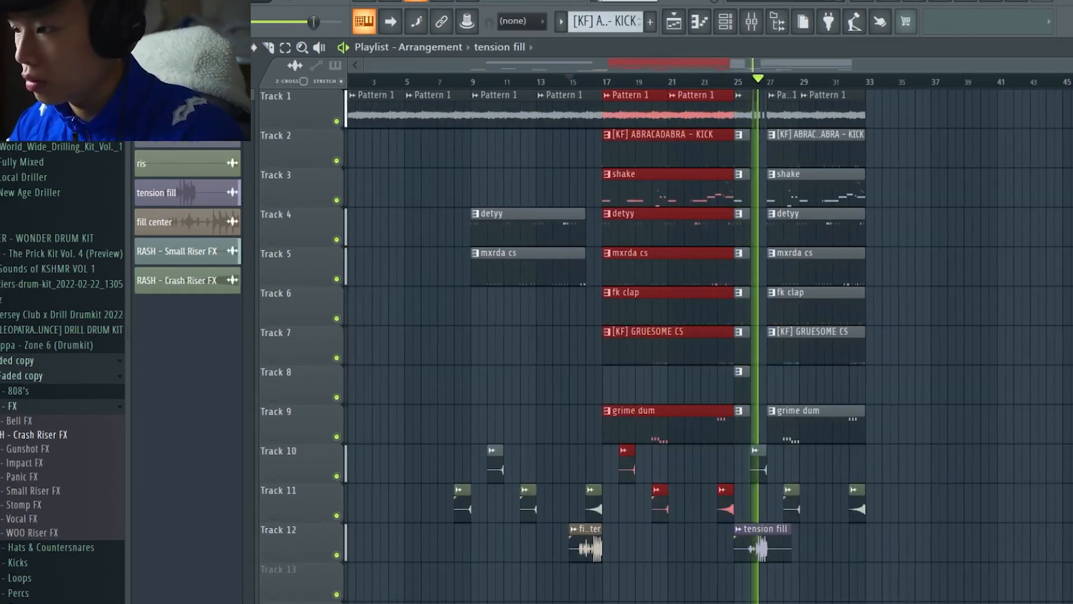
pyautogui.hotkey('ctrl', 'b')
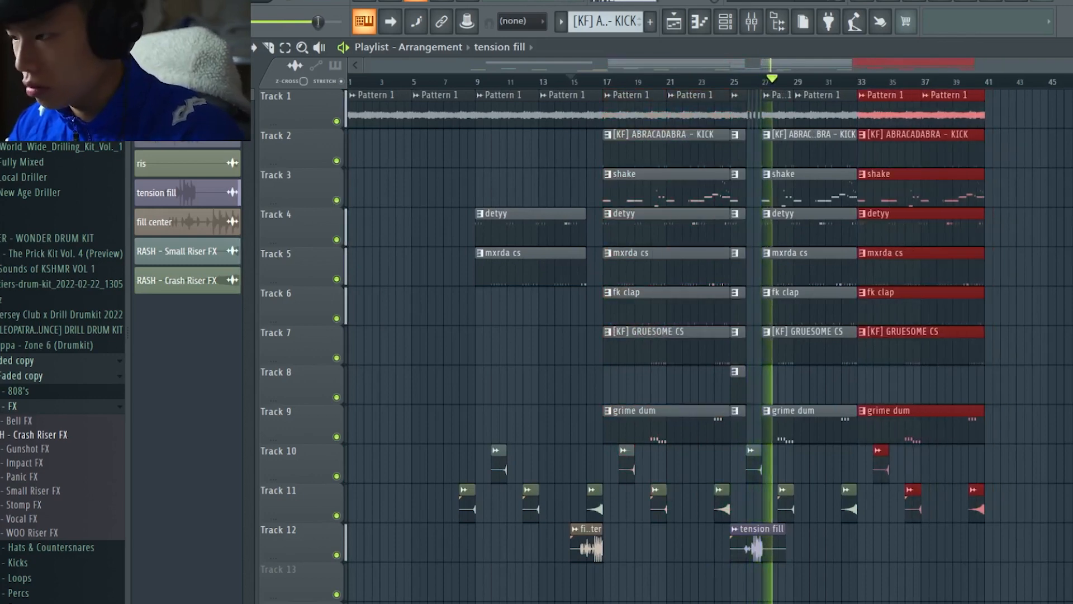
pyautogui.scroll(-1, 632, 503)
pyautogui.hotkey('ctrl', 'b')
pyautogui.hotkey('ctrl', 'b')
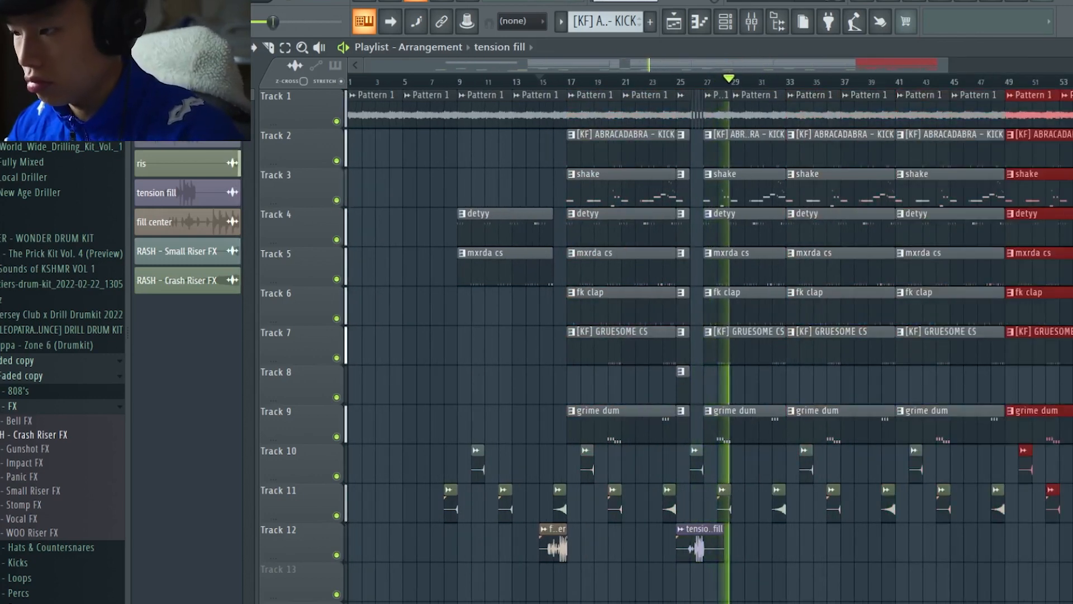
pyautogui.hotkey('ctrl', 'd')
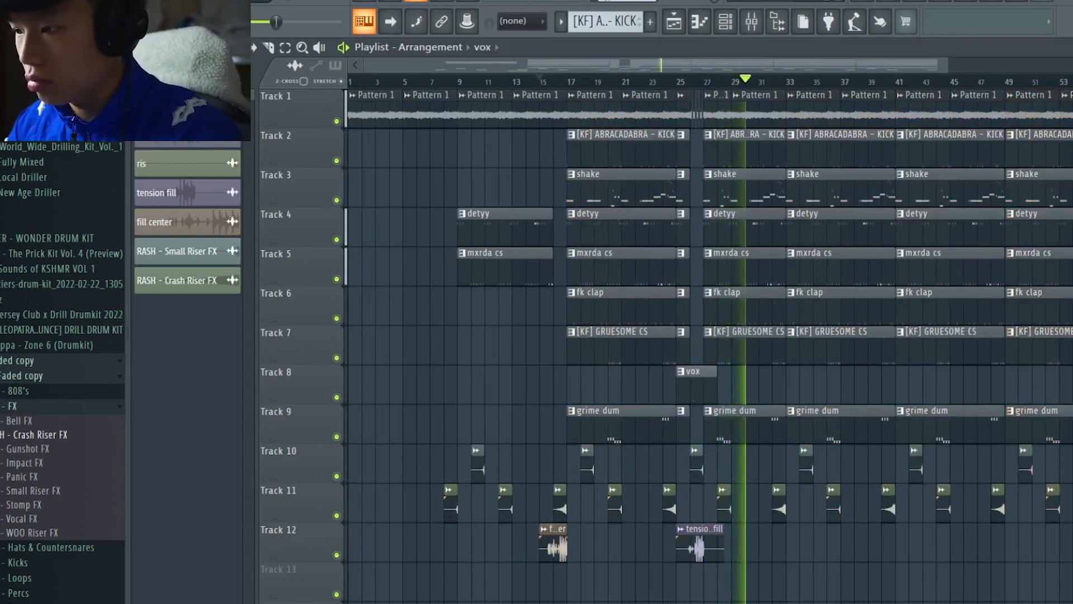
# Trim the bar 25 vox clip on Track 8 to two bars and add vox from bar 33 to about bar 40.
pyautogui.moveTo(716, 386); pyautogui.dragTo(703, 386)
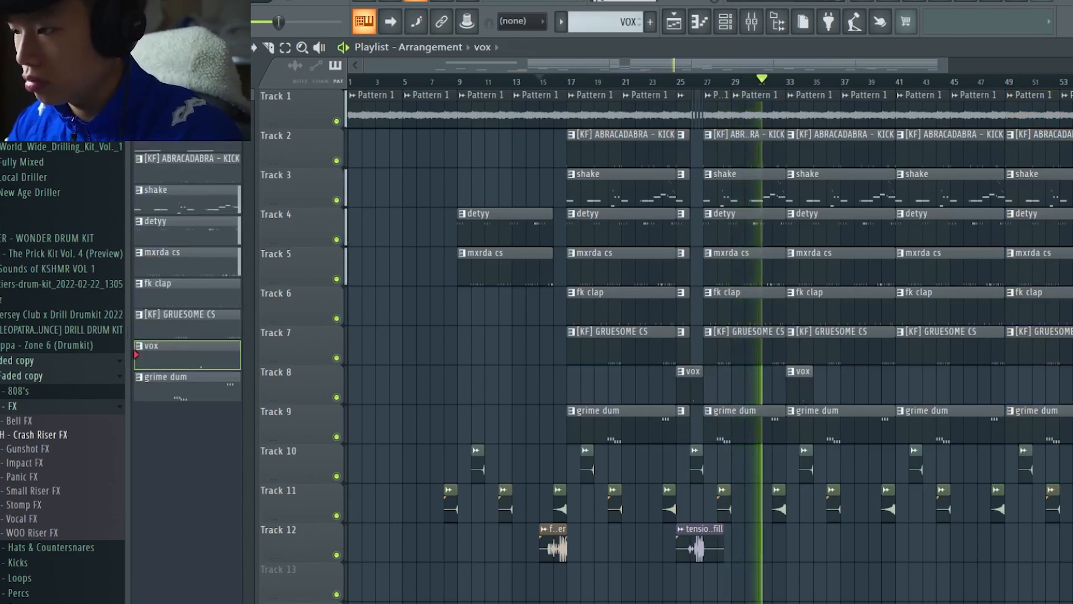
pyautogui.moveTo(841, 385); pyautogui.dragTo(894, 386)
pyautogui.keyDown('ctrl'); pyautogui.click(889, 386); pyautogui.keyUp('ctrl')
pyautogui.hotkey('ctrl', 'b')
pyautogui.hotkey('ctrl', 'b')
pyautogui.scroll(-2, 889, 385)
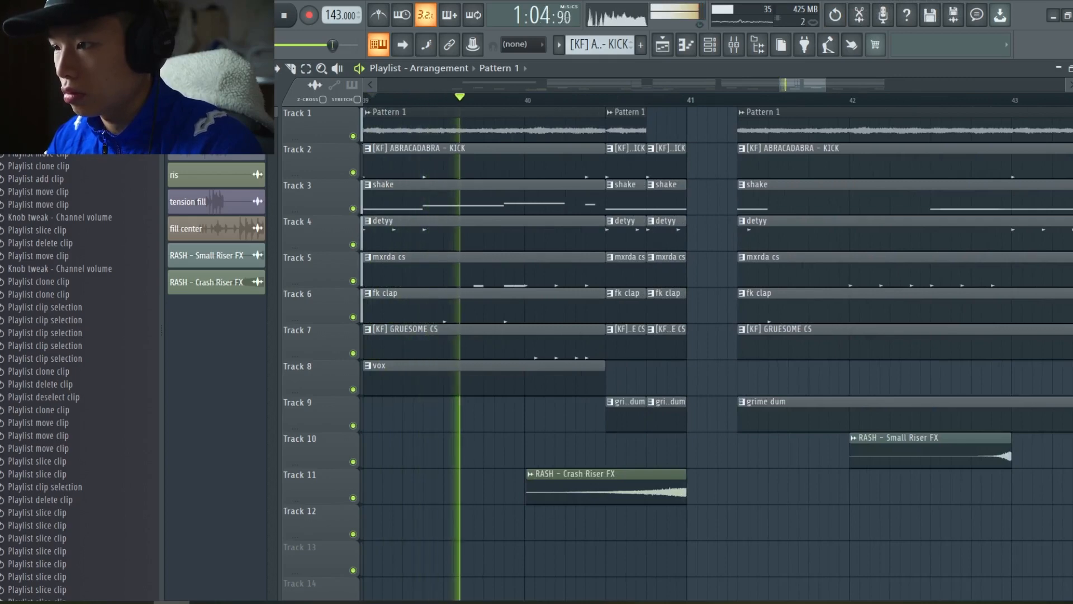
# Move the late clips just after bar 41 on Tracks 1 to 9 back to the start of bar 41.
pyautogui.moveTo(752, 147); pyautogui.dragTo(689, 414)
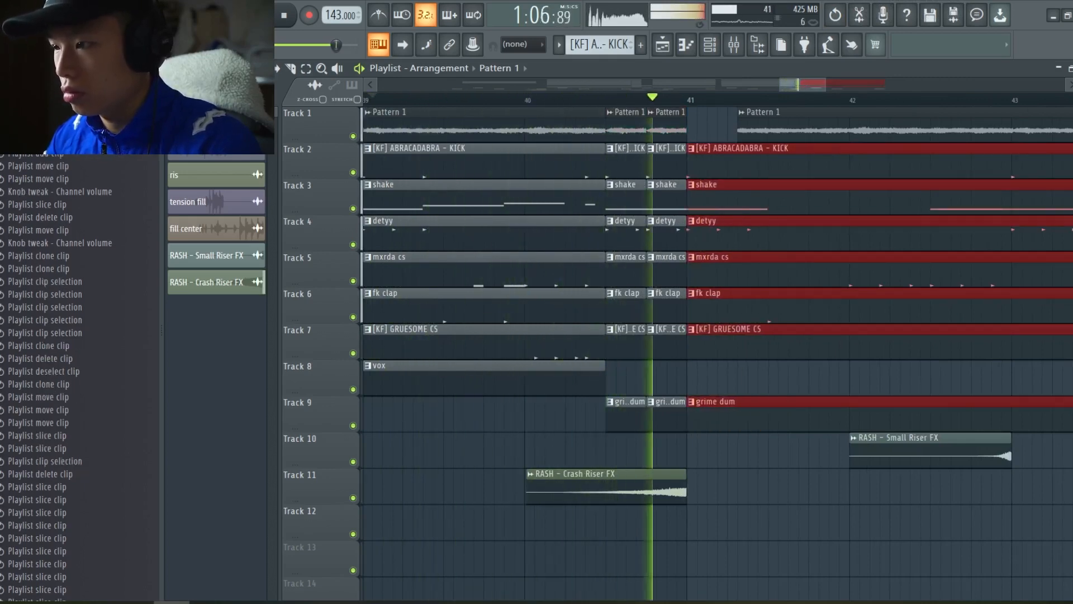
pyautogui.moveTo(739, 126); pyautogui.dragTo(689, 126)
# Copy the arrangement from bar 9 onward on all tracks, including the fills, to start at bar 49.
pyautogui.scroll(-5, 689, 126)
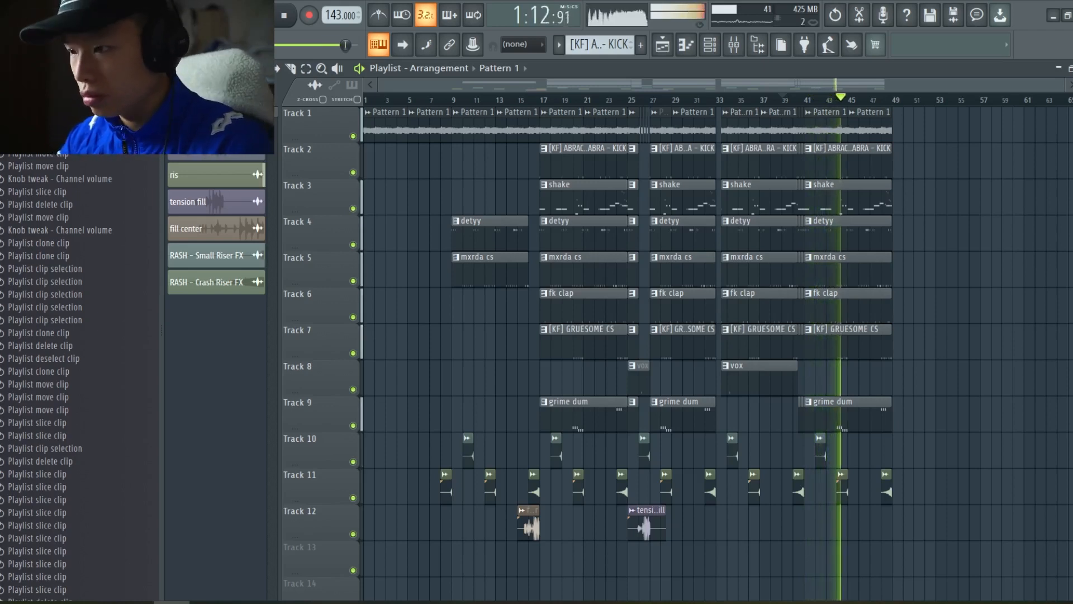
pyautogui.moveTo(939, 106); pyautogui.dragTo(467, 542)
pyautogui.moveTo(530, 520); pyautogui.dragTo(970, 520)
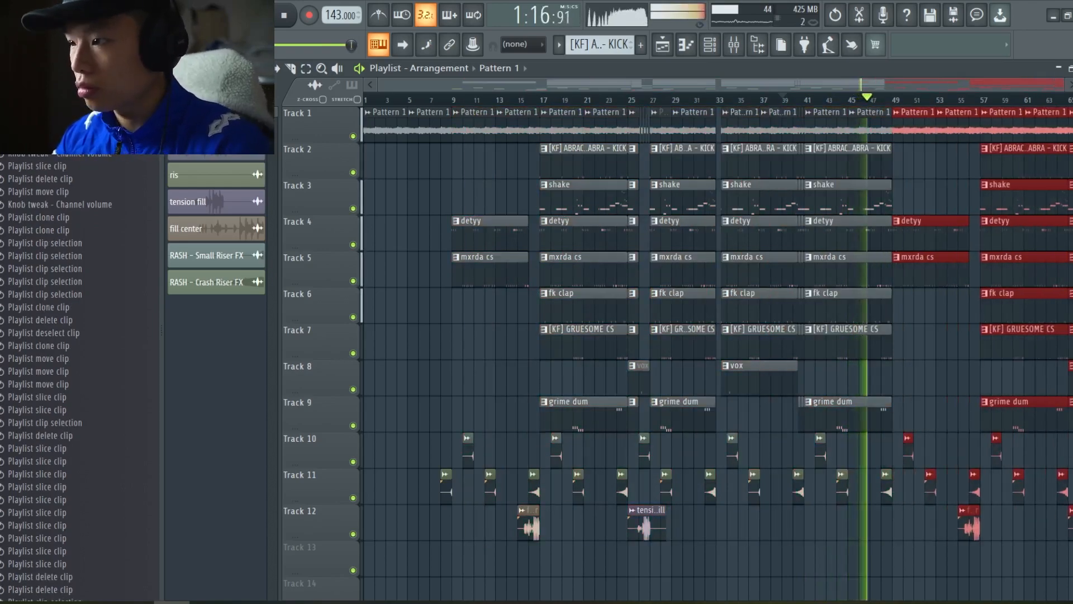
pyautogui.scroll(-3, 970, 520)
pyautogui.scroll(6, 760, 385)
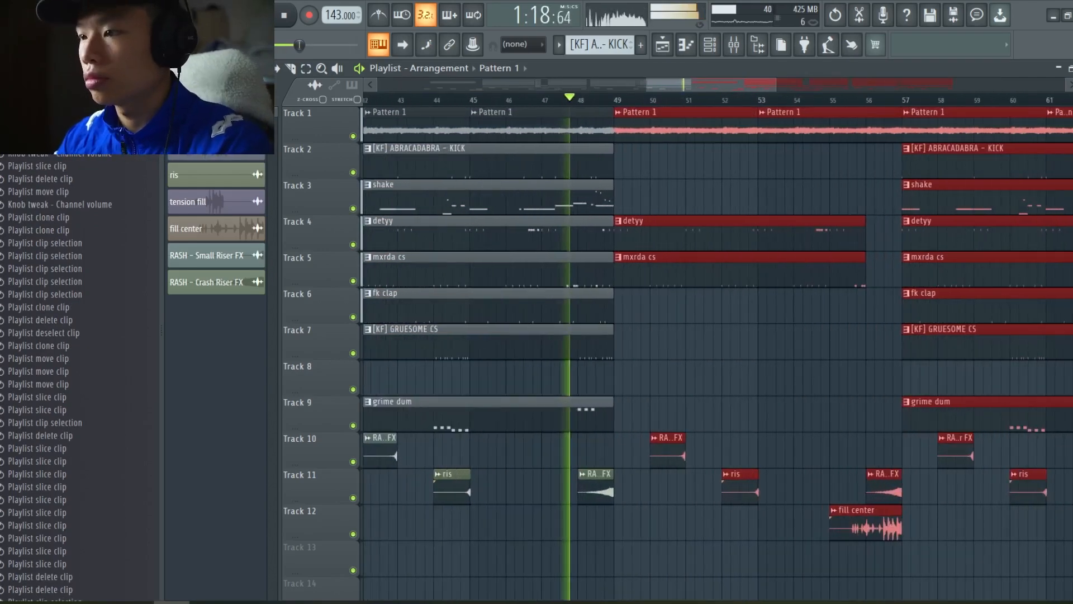
pyautogui.hotkey('ctrl', 'd')
pyautogui.scroll(-5, 749, 385)
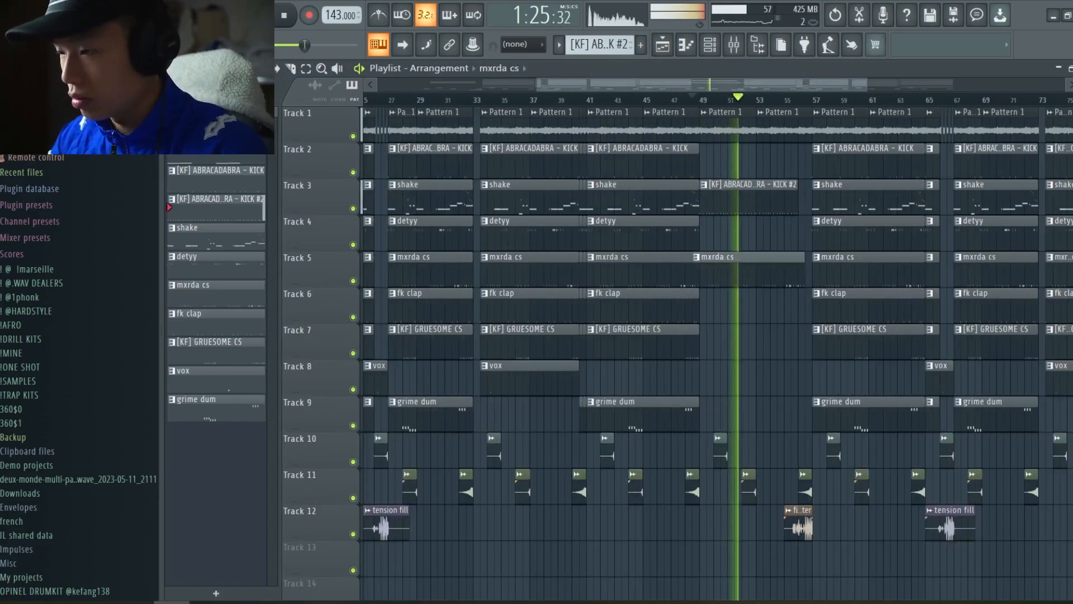
# Shorten the mxrda cs clip on Track 5 to bars 53 to 56, and place the kick #2 and shake #2 clips at bar 9.
pyautogui.moveTo(721, 258); pyautogui.dragTo(743, 271)
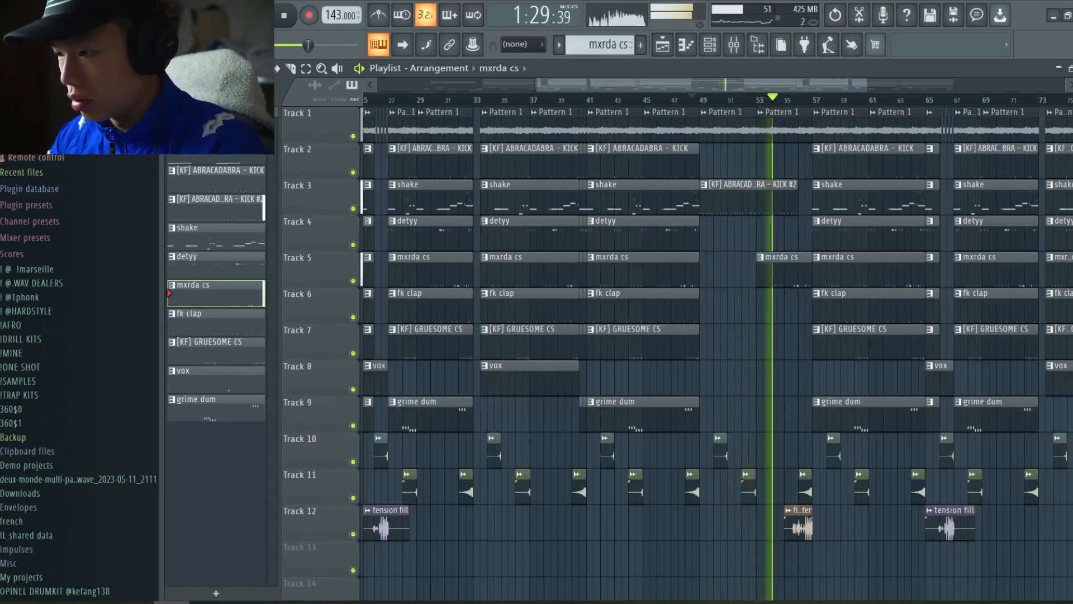
pyautogui.scroll(-4, 699, 336)
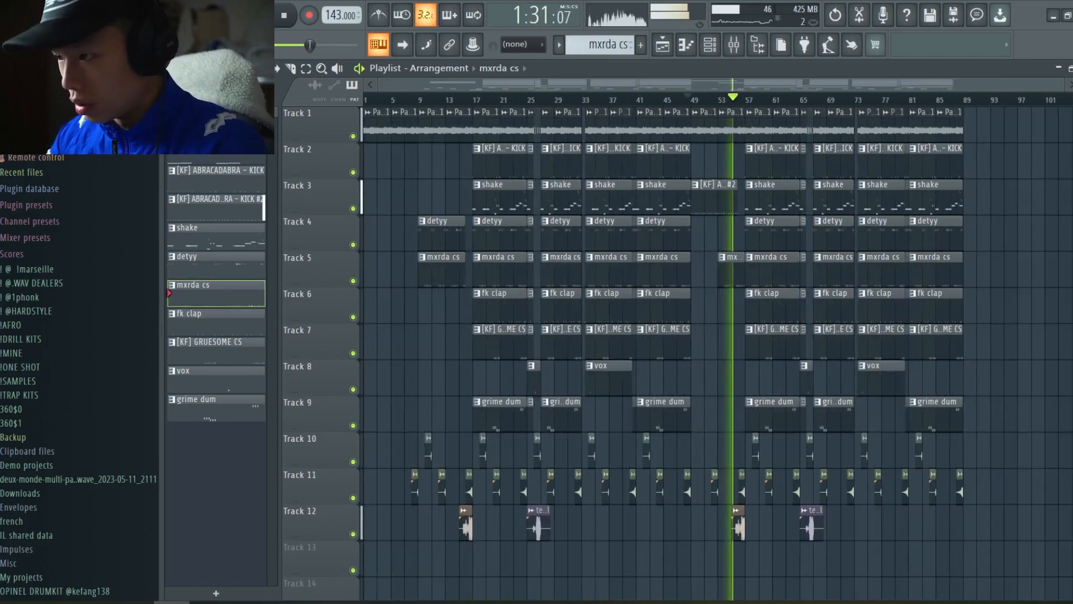
pyautogui.scroll(9, 749, 335)
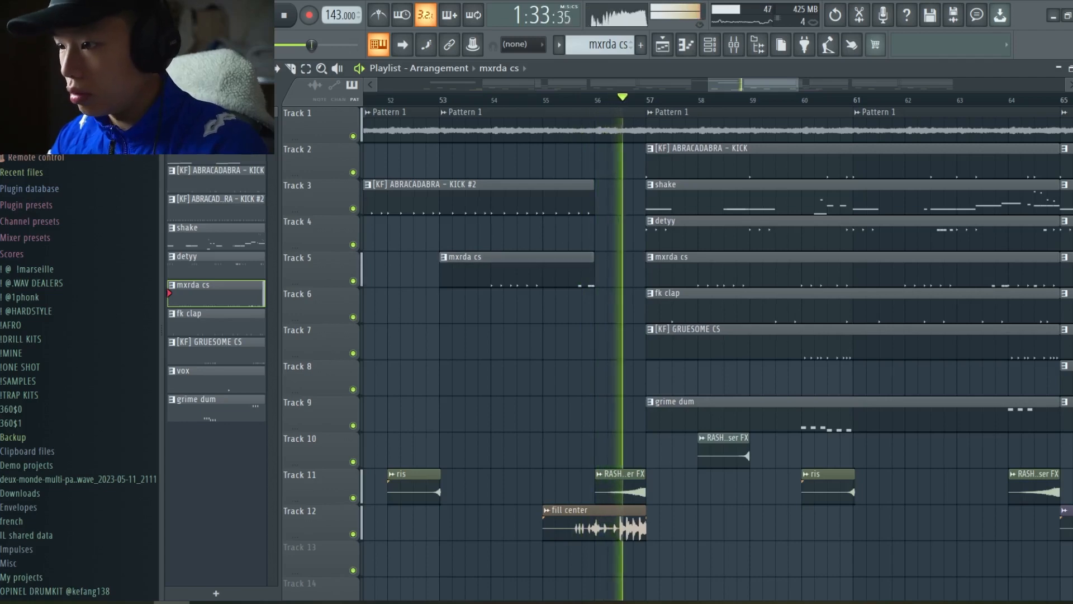
pyautogui.scroll(-5, 699, 335)
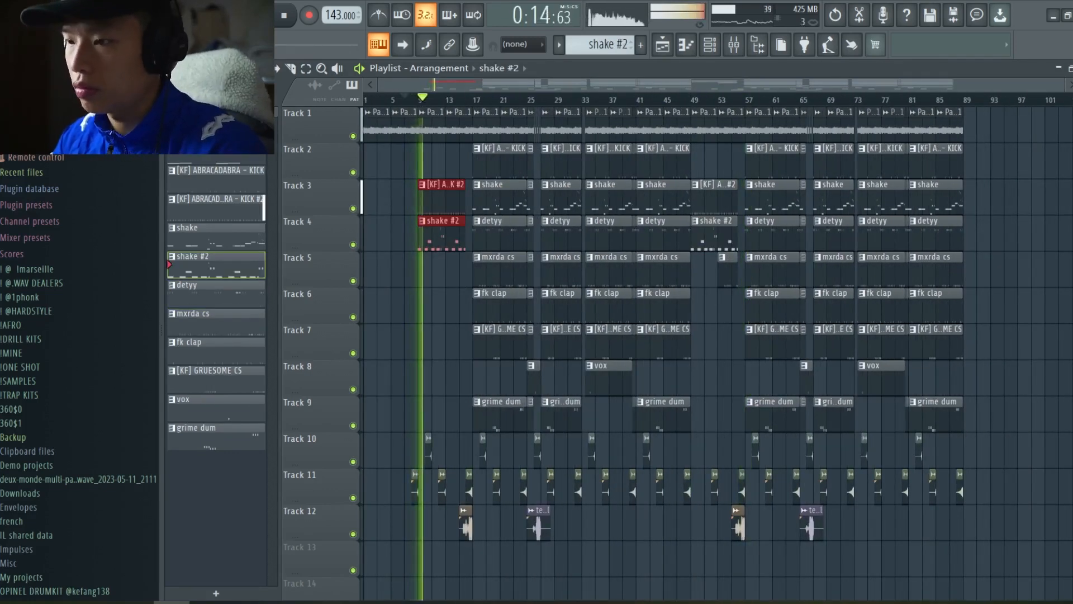
pyautogui.hotkey('ctrl', 'd')
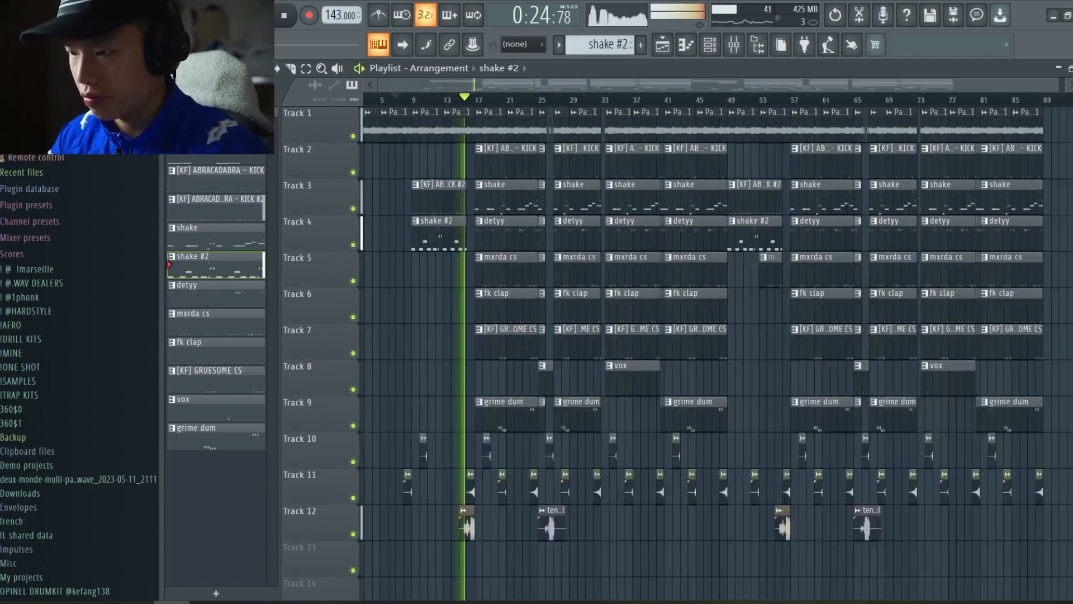
pyautogui.scroll(4, 431, 335)
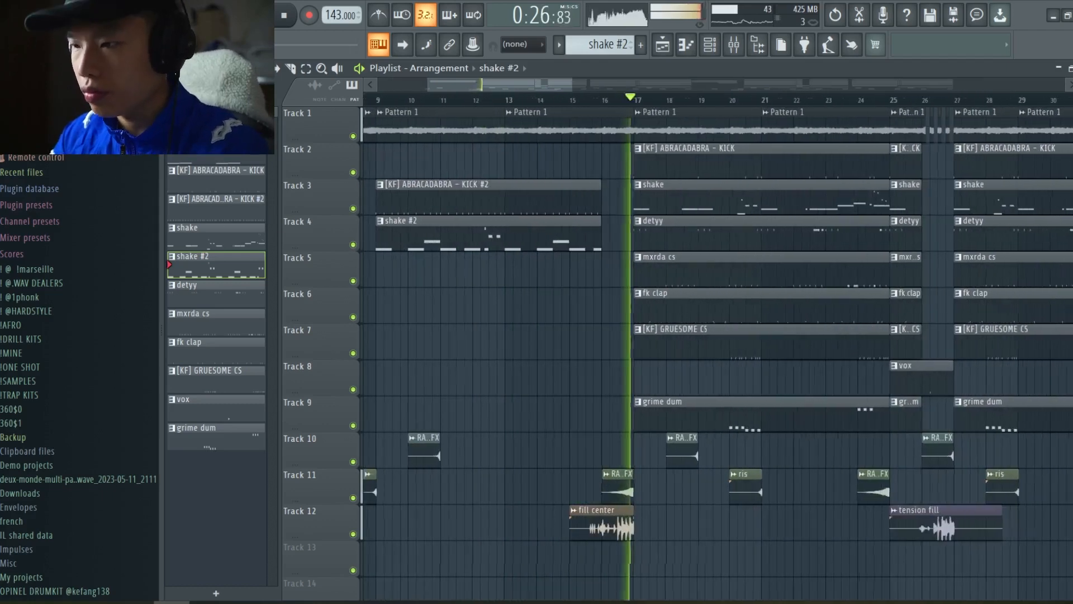
pyautogui.scroll(-1, 535, 336)
pyautogui.scroll(-3, 498, 335)
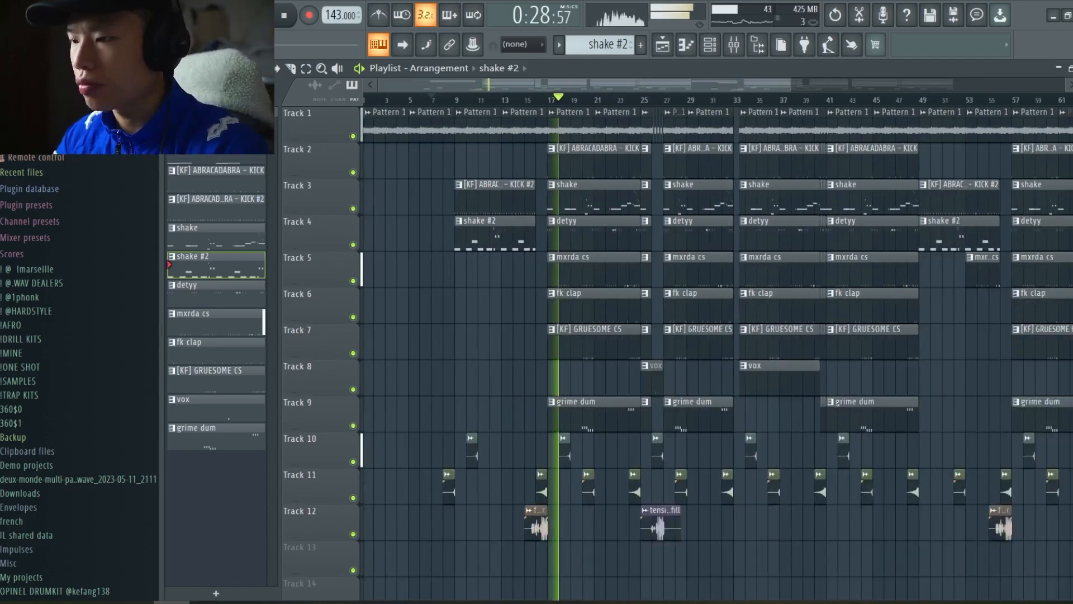
pyautogui.scroll(4, 498, 336)
pyautogui.scroll(-1, 498, 336)
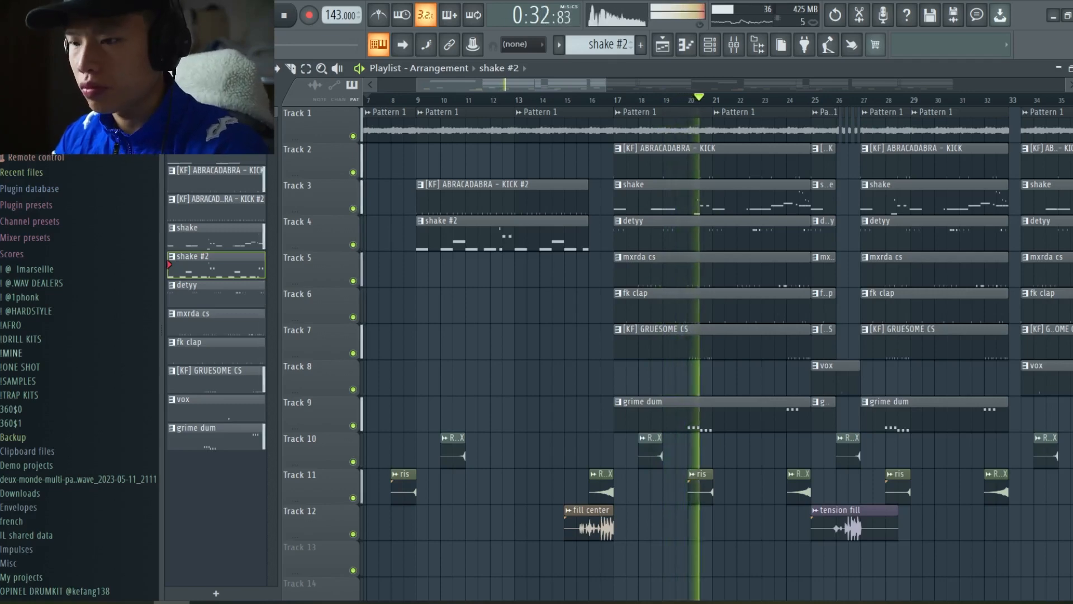
pyautogui.click(25, 338)
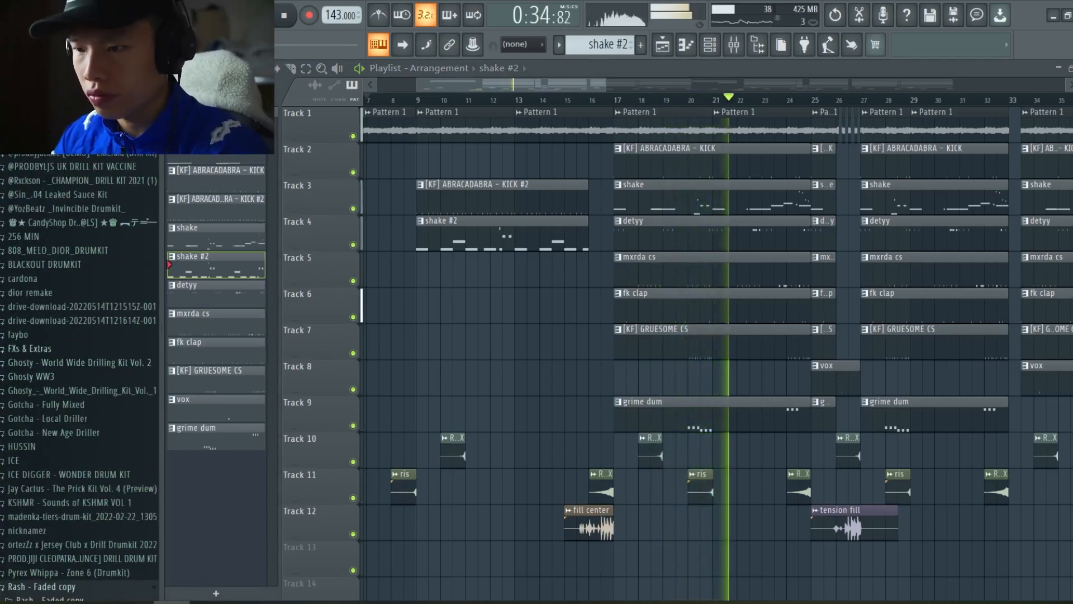
pyautogui.scroll(-3, 67, 365)
pyautogui.click(43, 432)
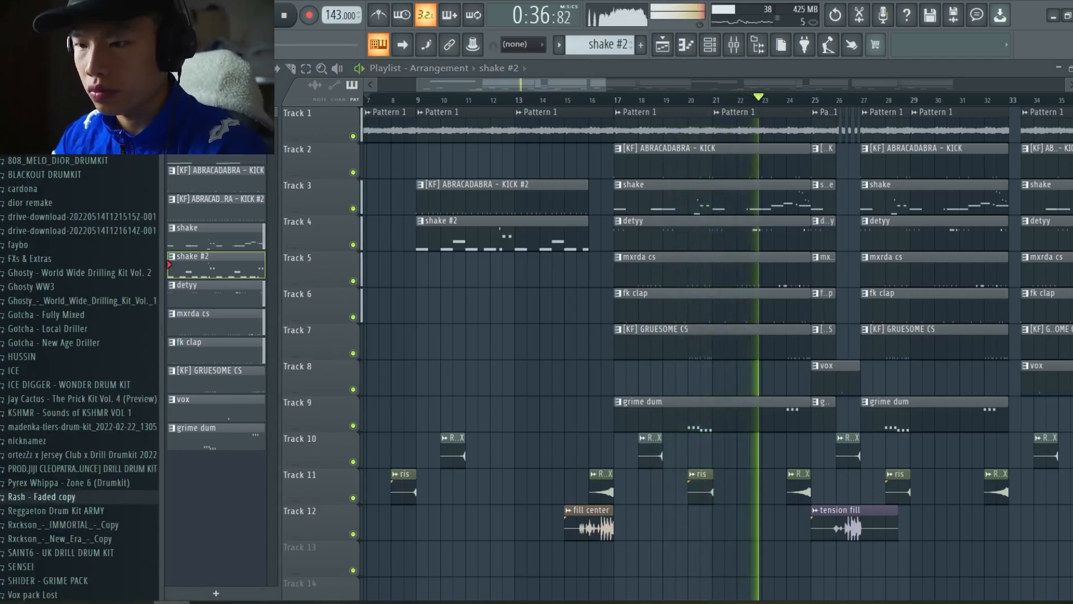
pyautogui.scroll(2, 79, 378)
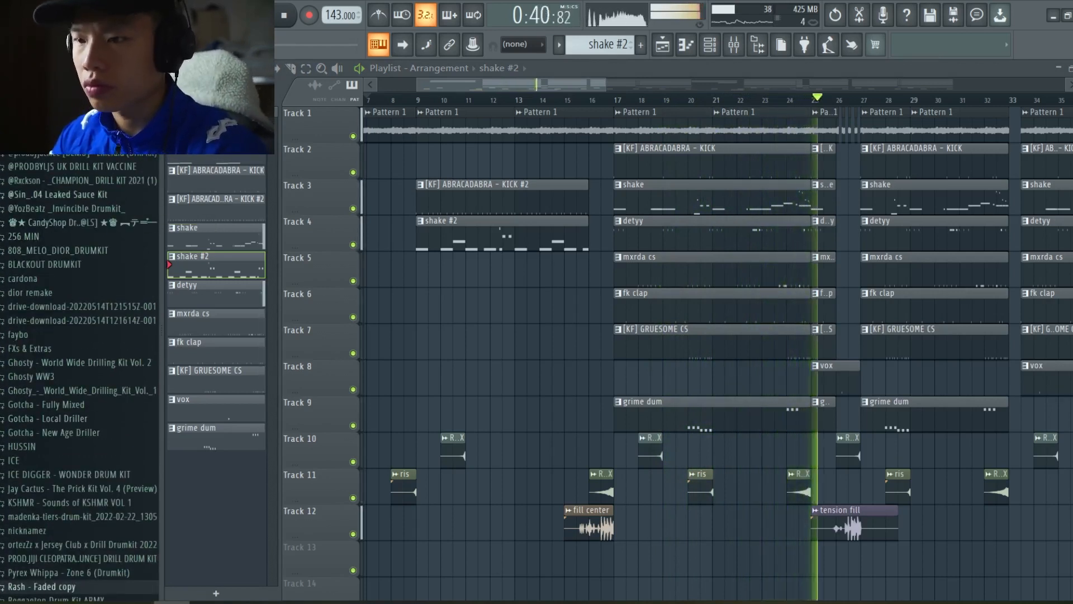
pyautogui.click(58, 194)
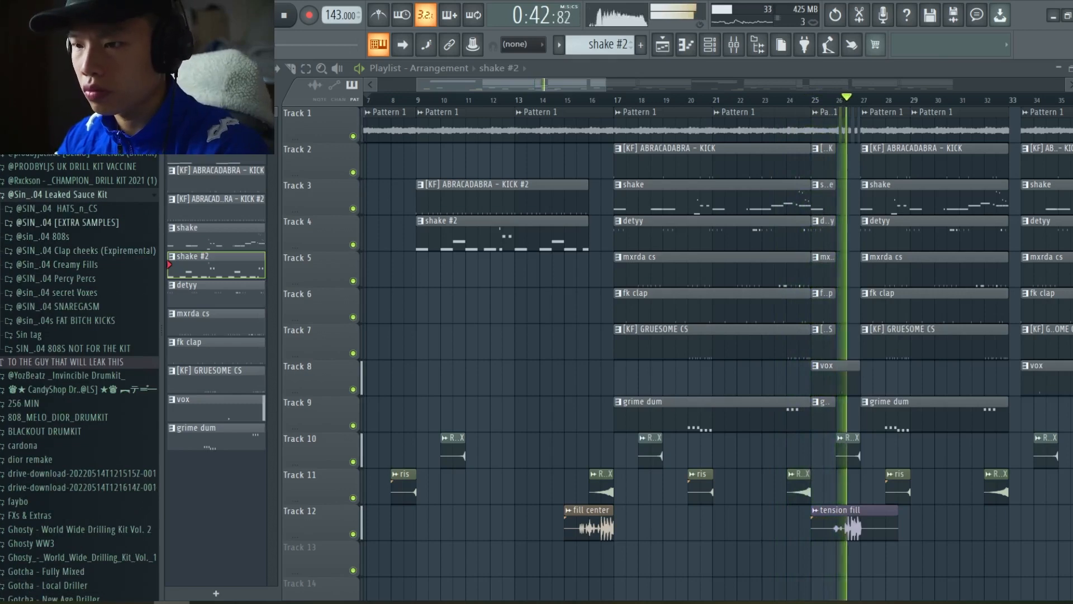
pyautogui.click(56, 265)
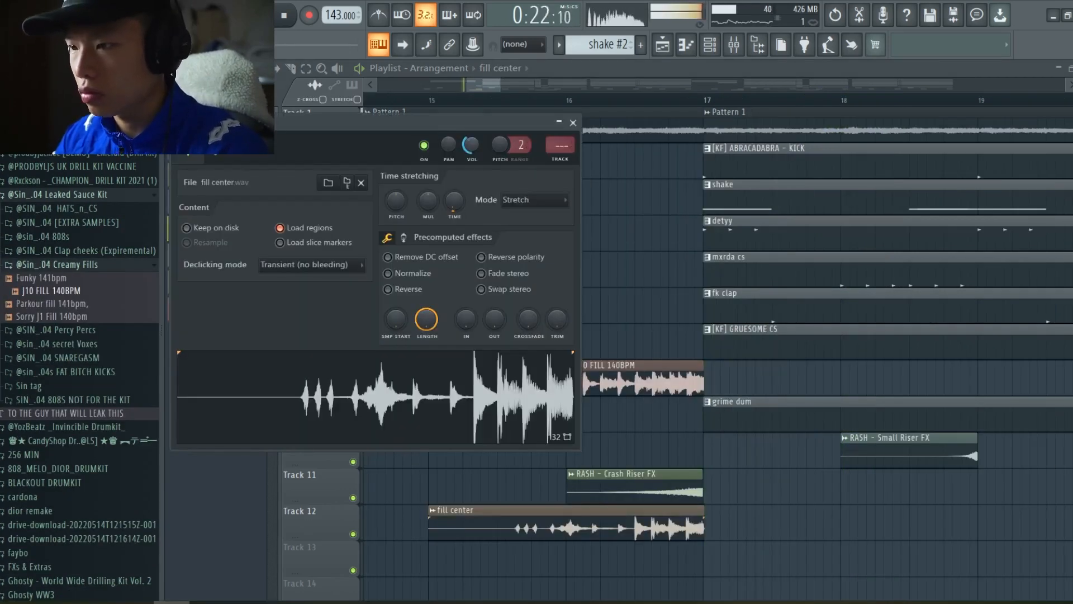
# Close the fill center sample settings and check the J10 FILL 140BPM clip's settings.
pyautogui.click(573, 123)
pyautogui.doubleClick(635, 380)
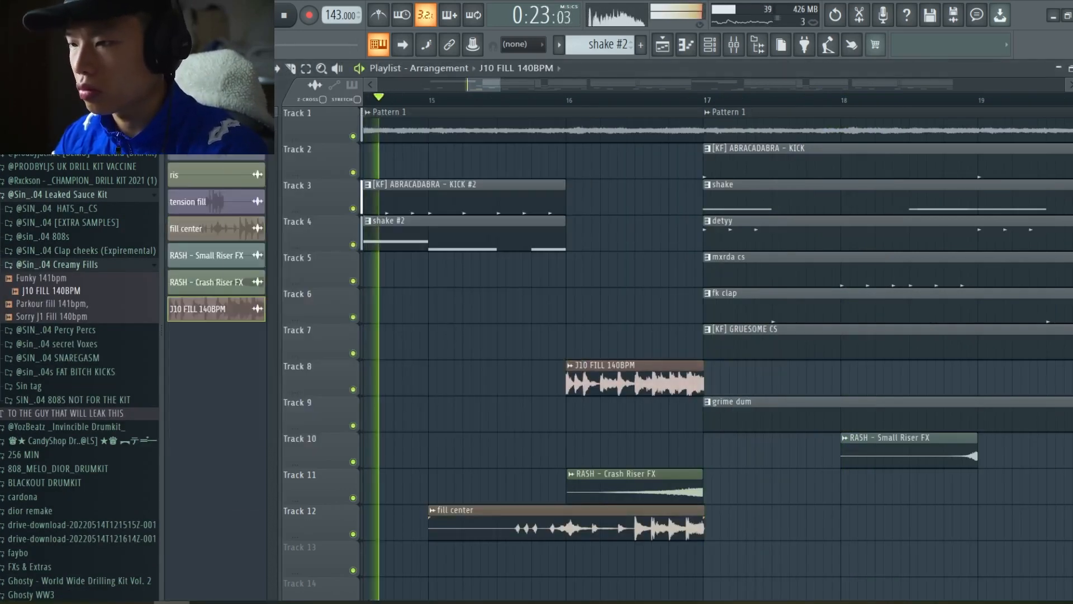
pyautogui.press('Escape')
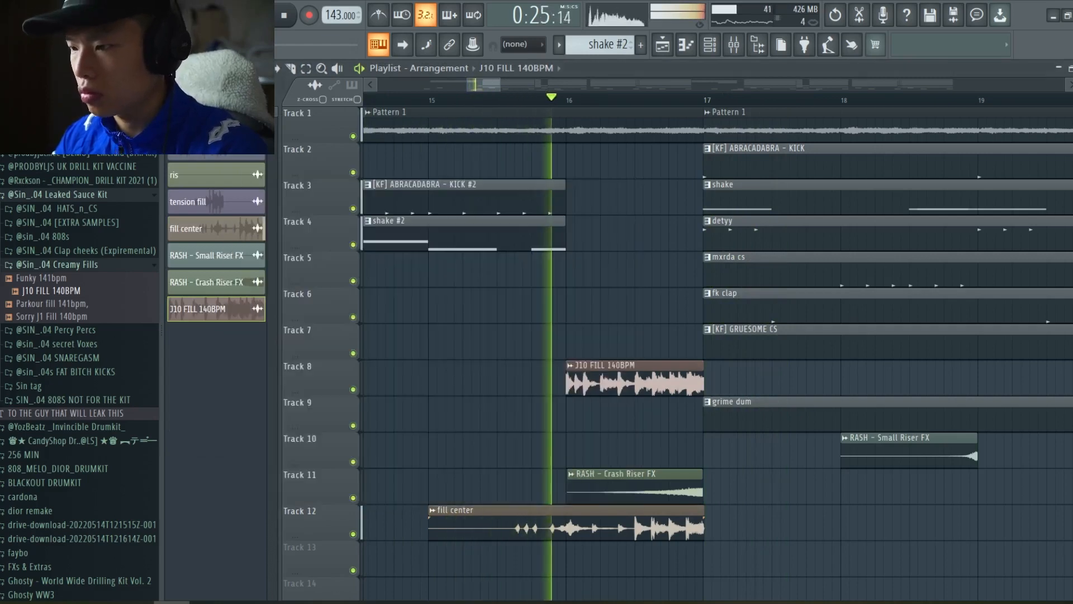
# Inspect mixer Insert 2 with its melody compressor and review the audio clip and sampler channels' mixer routing in the channel rack.
pyautogui.scroll(-10, 525, 335)
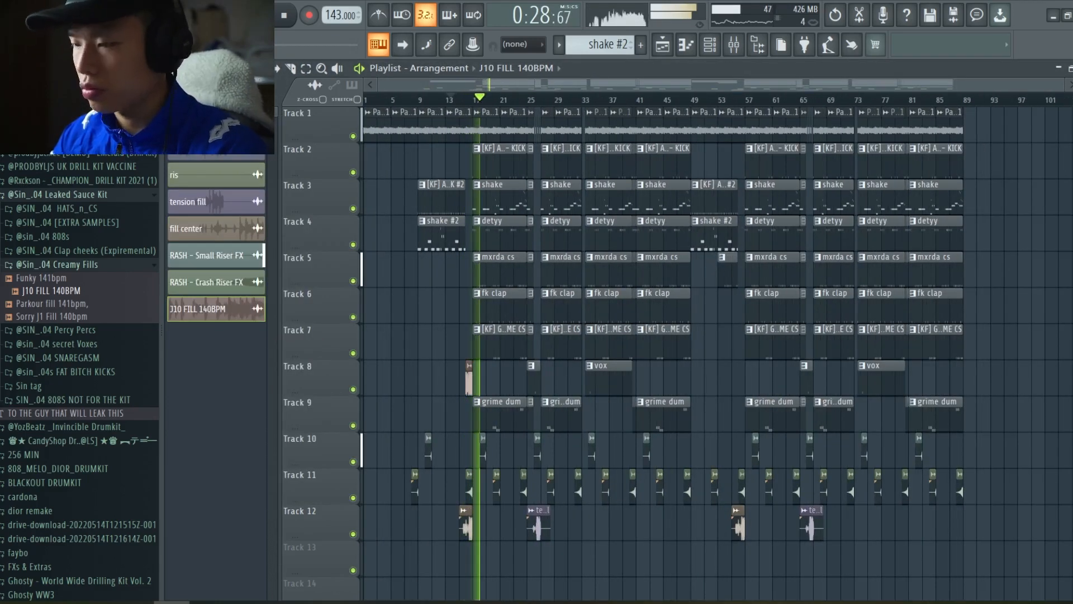
pyautogui.press('F9')
pyautogui.press('F6')
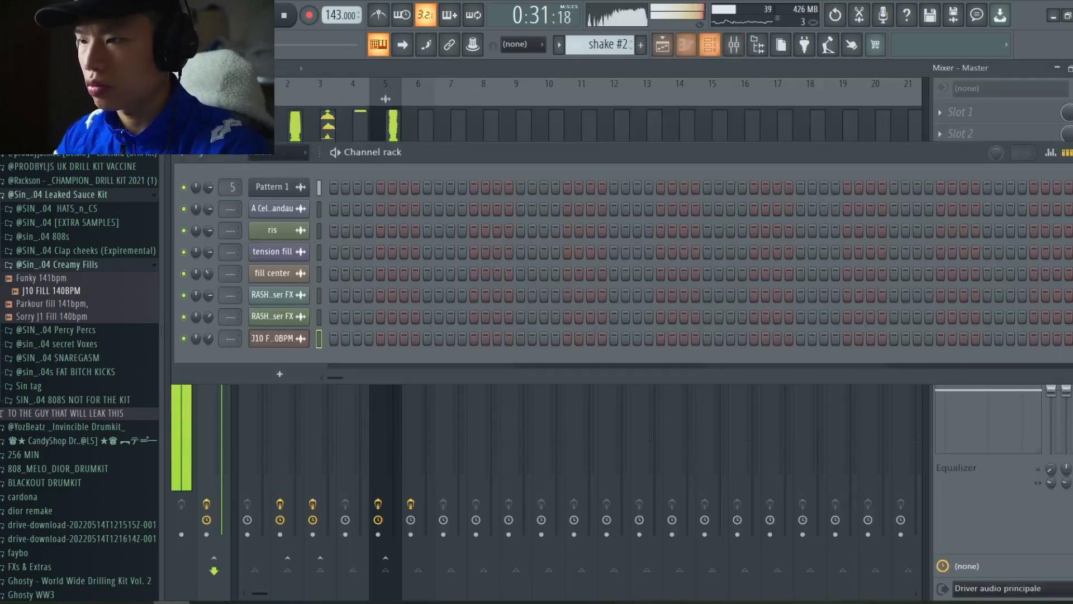
pyautogui.click(286, 448)
pyautogui.press('F6')
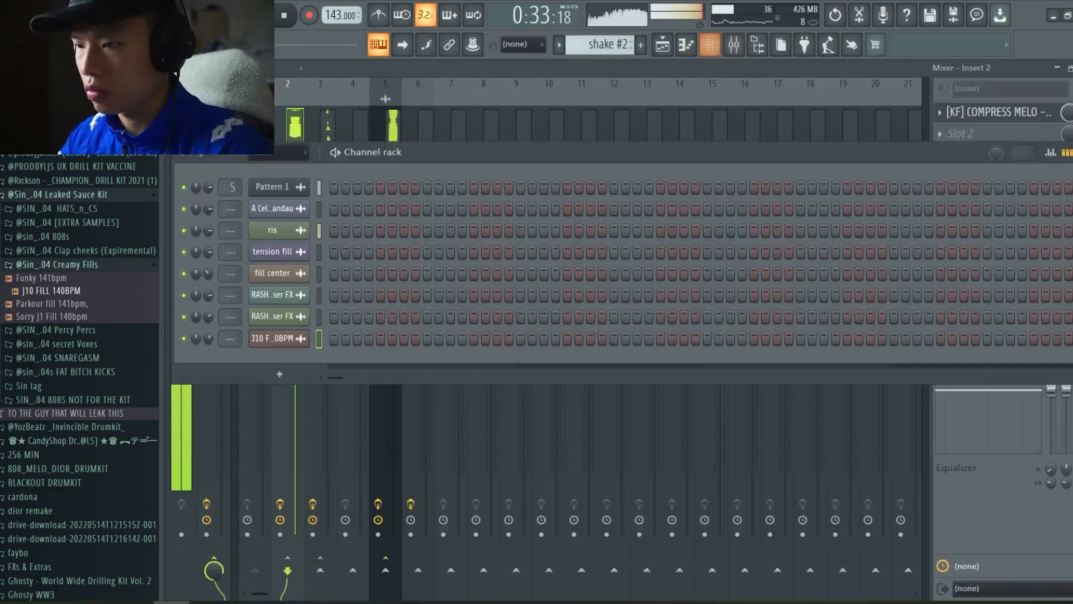
pyautogui.click(278, 198)
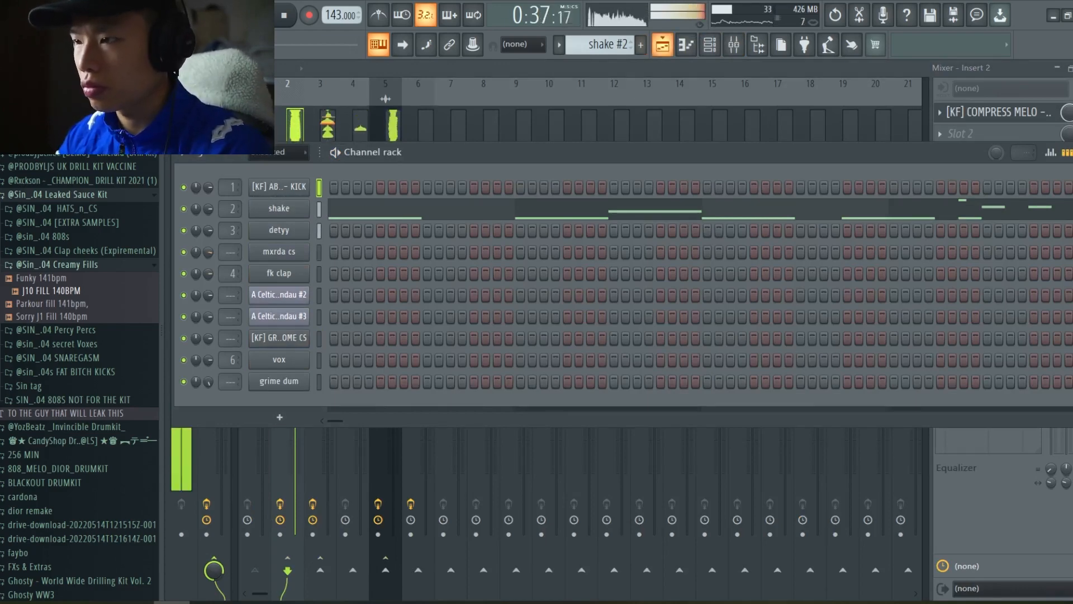
# Repeat the fill center clip on Track 12 every eight bars, from bar 23 through bar 87.
pyautogui.press('F5')
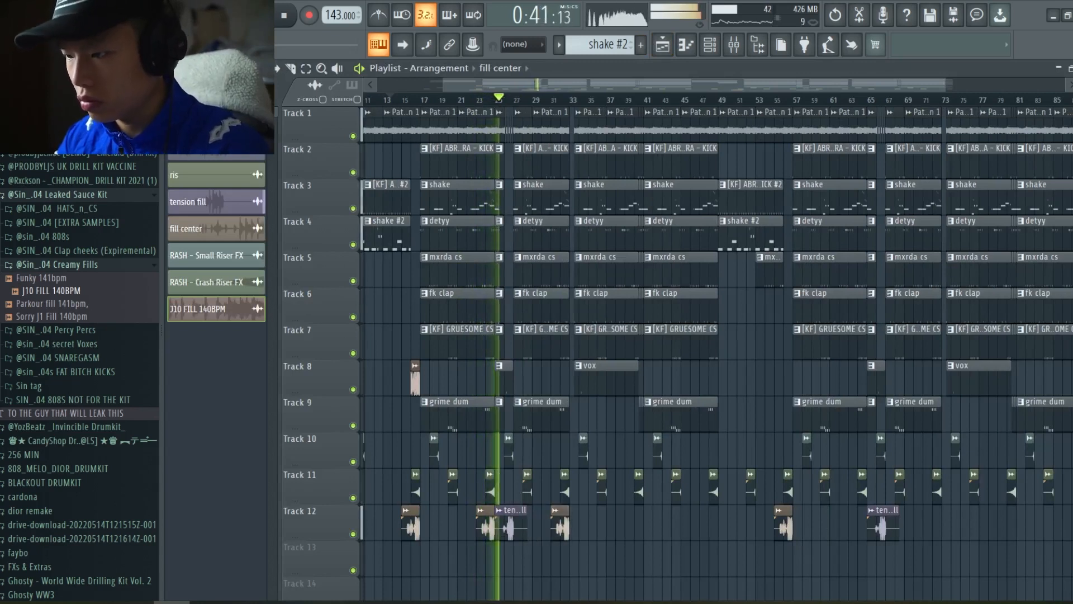
pyautogui.hotkey('ctrl', 'b')
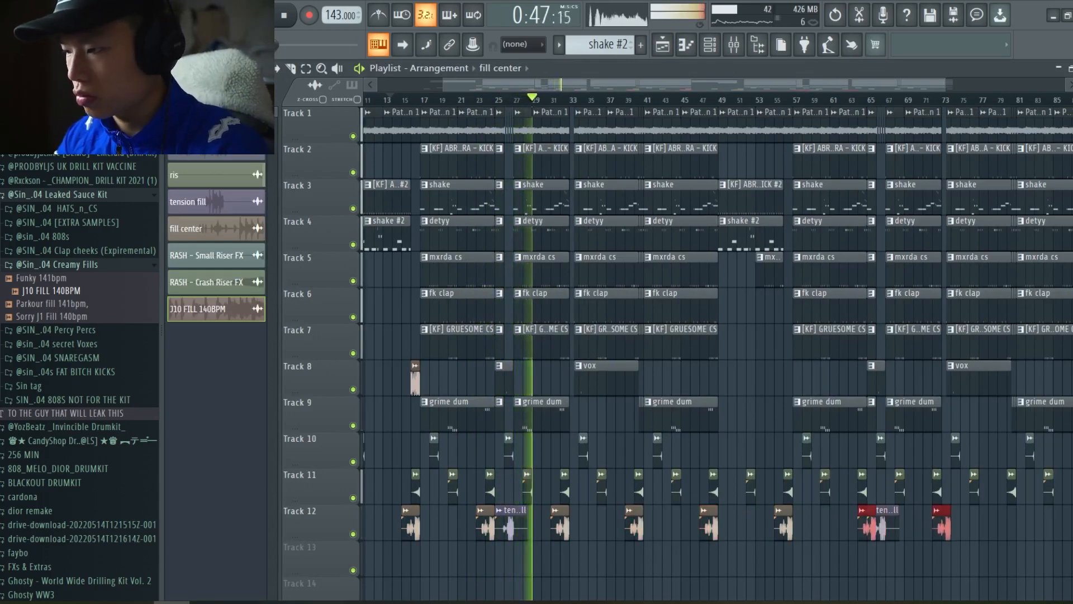
pyautogui.scroll(-2, 719, 352)
pyautogui.scroll(3, 953, 526)
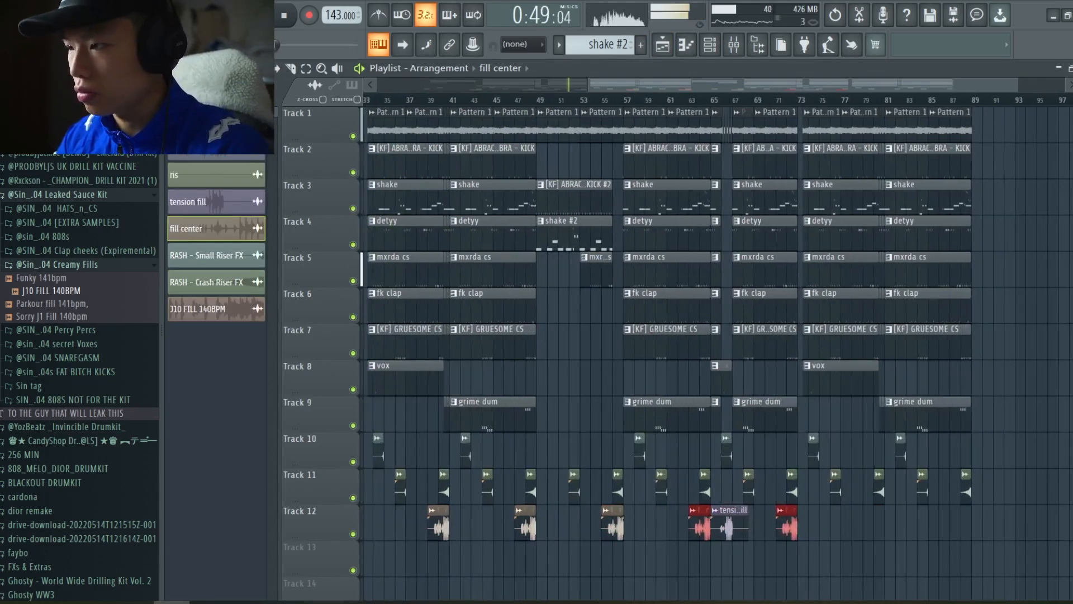
pyautogui.scroll(-2, 954, 525)
pyautogui.scroll(1, 876, 352)
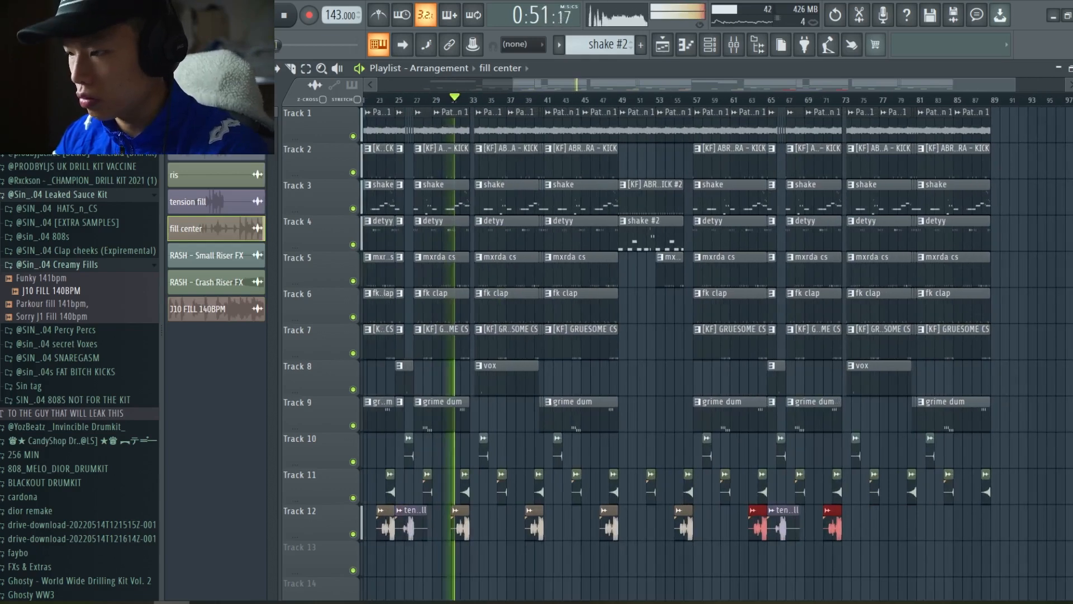
pyautogui.hotkey('ctrl', 'z')
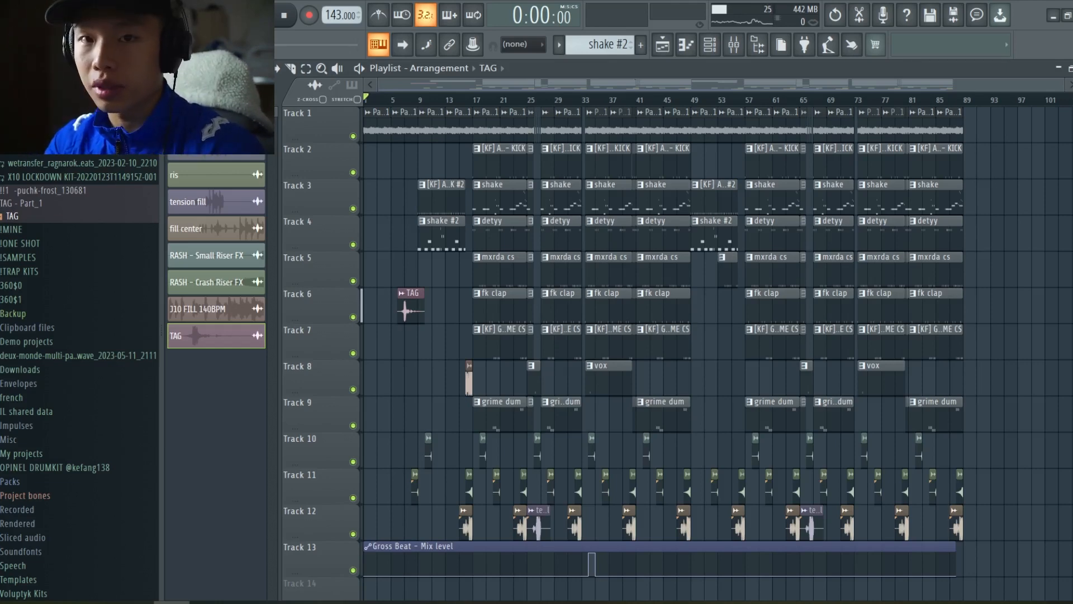
# Play the arrangement from the start to review it and stop playback.
pyautogui.press('space')
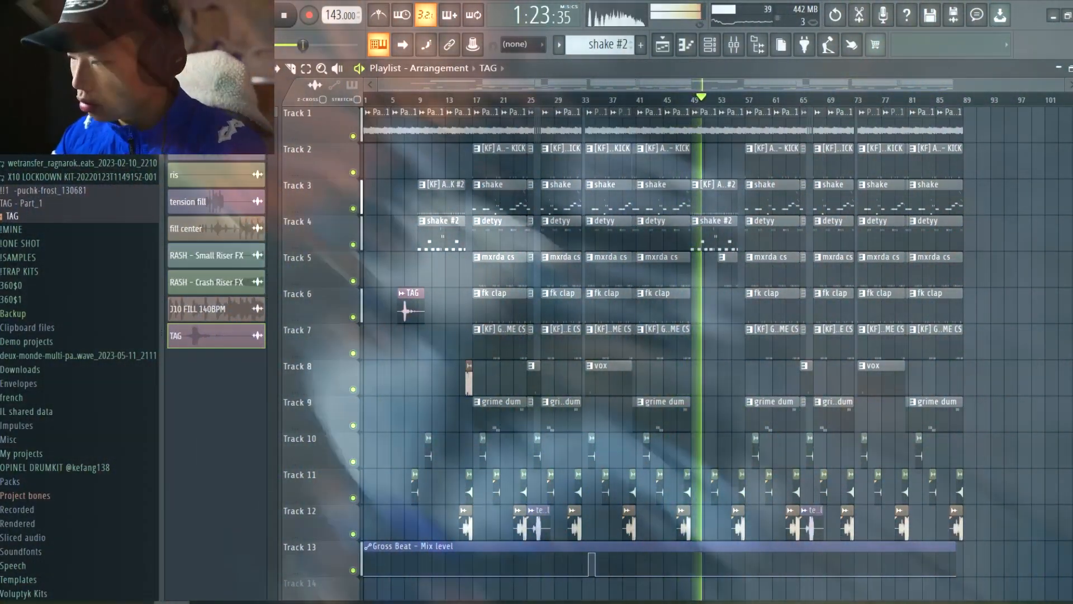
pyautogui.press('space')
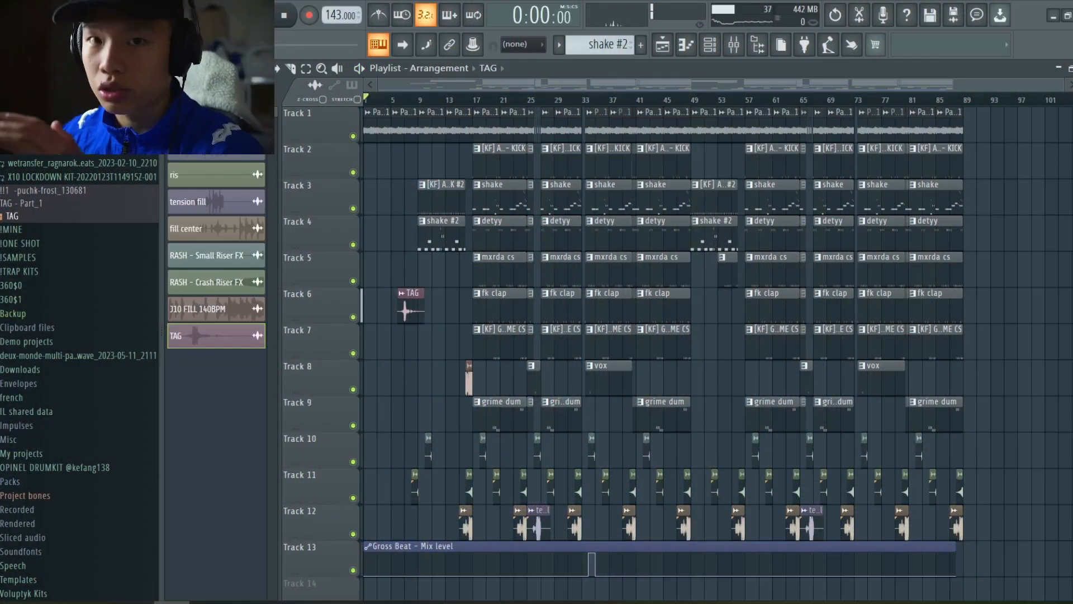